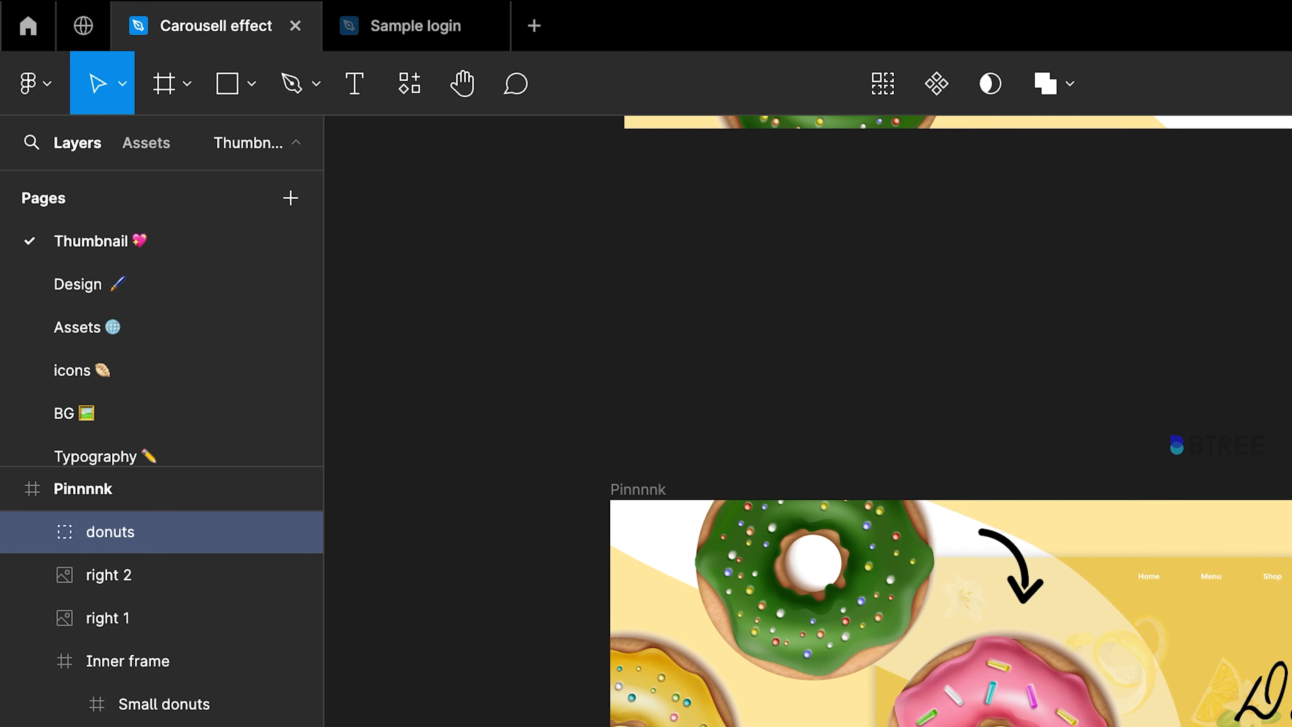
Step: Recolor the curved shape inside the Pinnnnk frame's inner panel light pink
{"action": "left_click", "coordinate": [658, 490]}
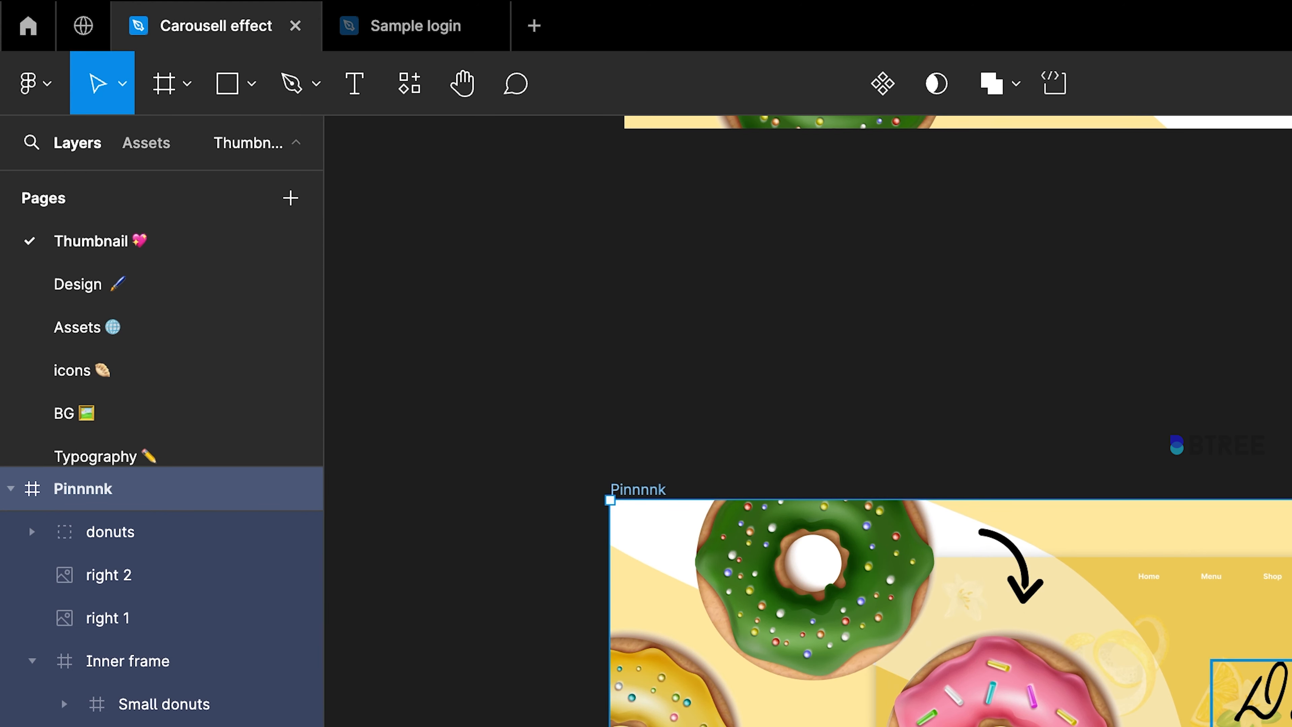
{"action": "left_click", "coordinate": [140, 712]}
{"action": "left_click", "coordinate": [142, 726]}
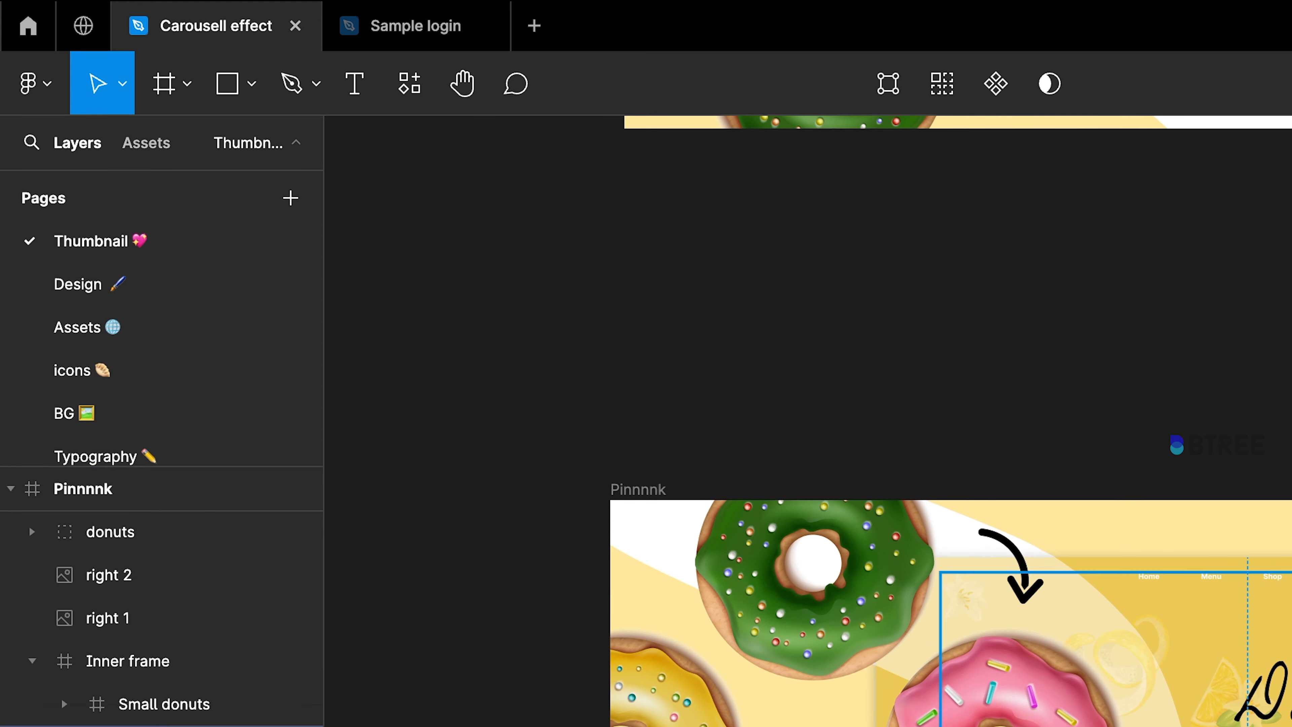
Step: Recolor the inner panel's background shape in the Pinnnnk frame dark crimson pink
{"action": "left_click", "coordinate": [148, 662]}
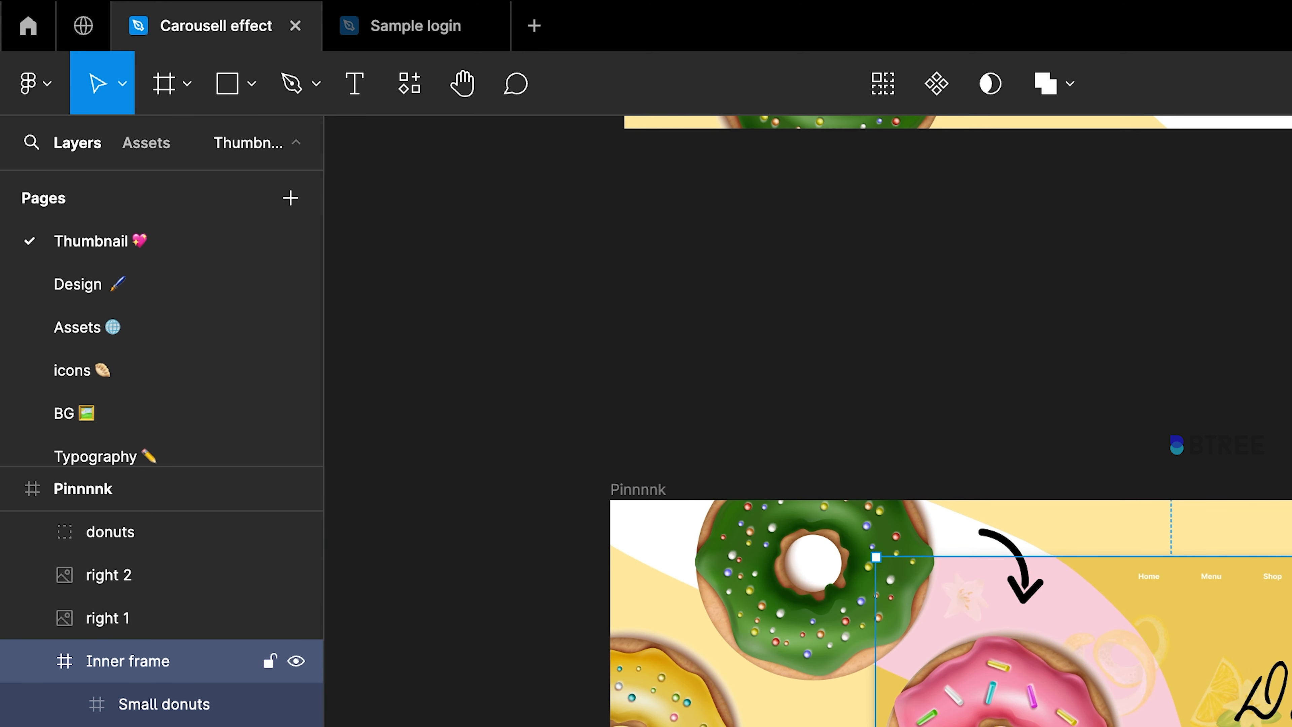
{"action": "left_click", "coordinate": [1241, 626]}
{"action": "key", "text": "i"}
{"action": "left_click", "coordinate": [997, 713]}
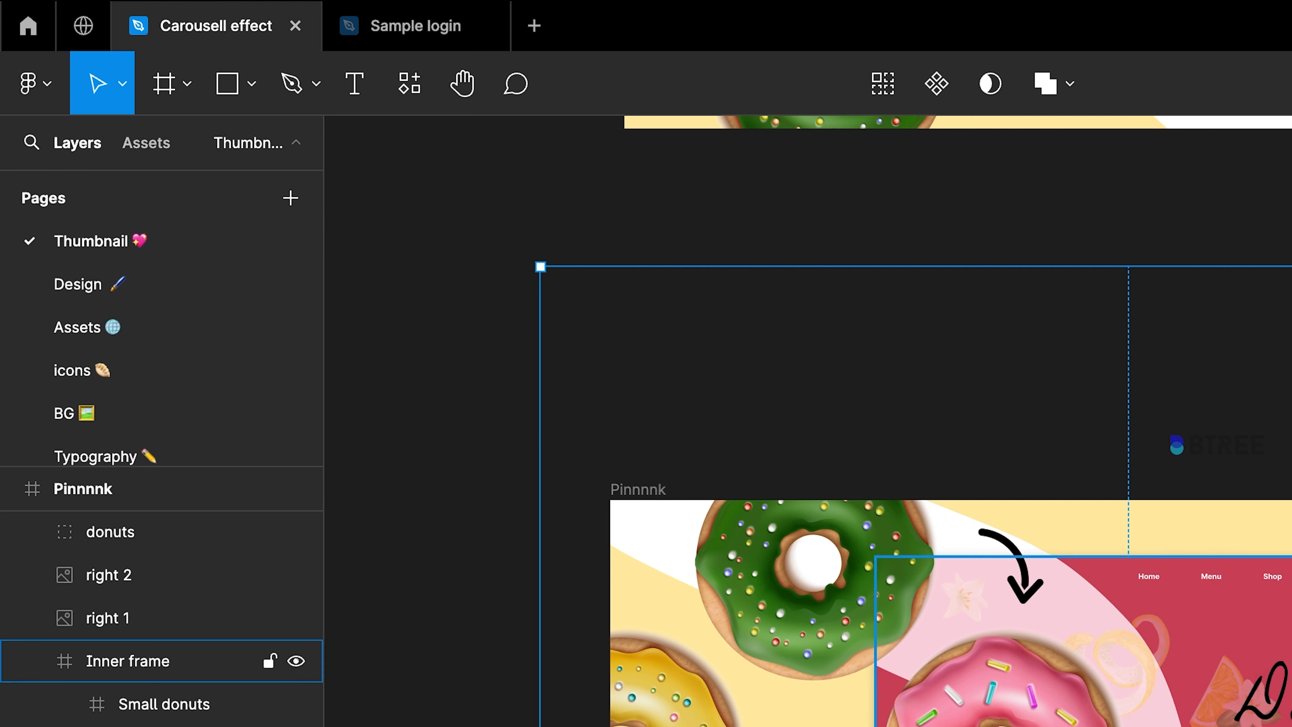
{"action": "key", "text": "Escape"}
Step: Recolor the large background shape behind the inner panel of the Pinnnnk frame medium pink
{"action": "left_click", "coordinate": [83, 489]}
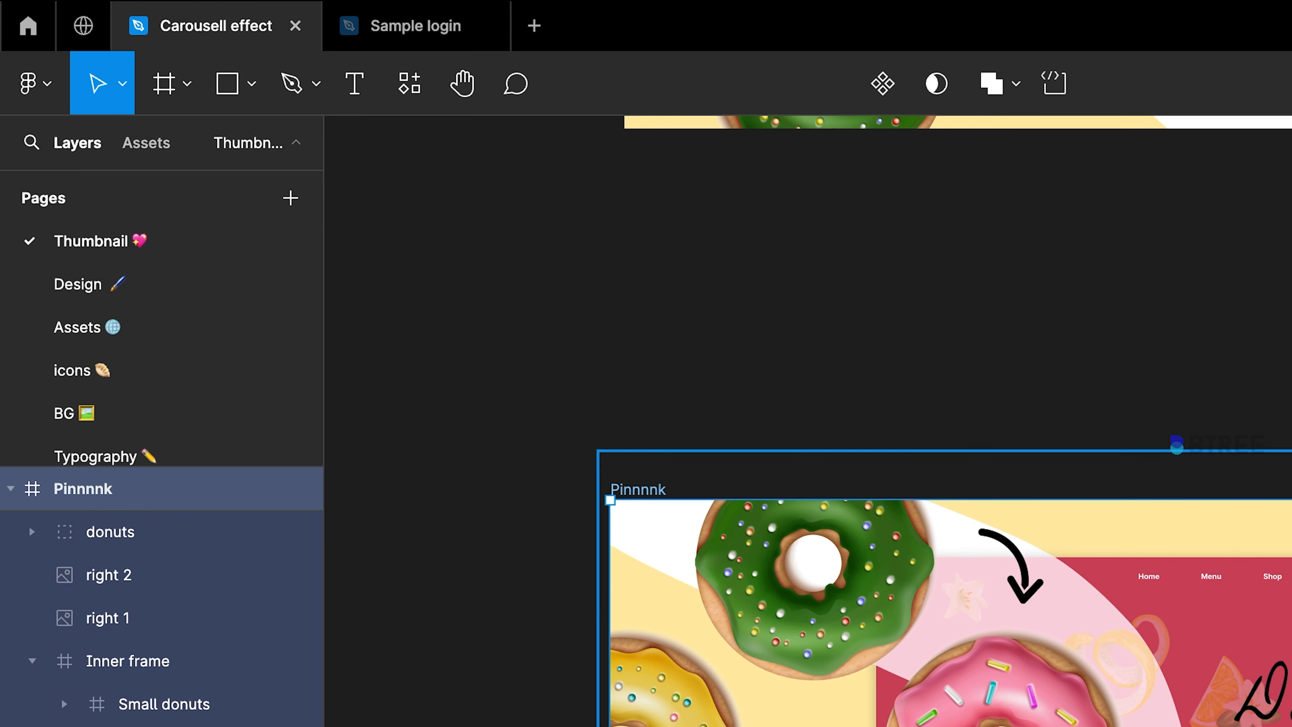
{"action": "left_click", "coordinate": [814, 713]}
{"action": "key", "text": "i"}
{"action": "left_click", "coordinate": [997, 685]}
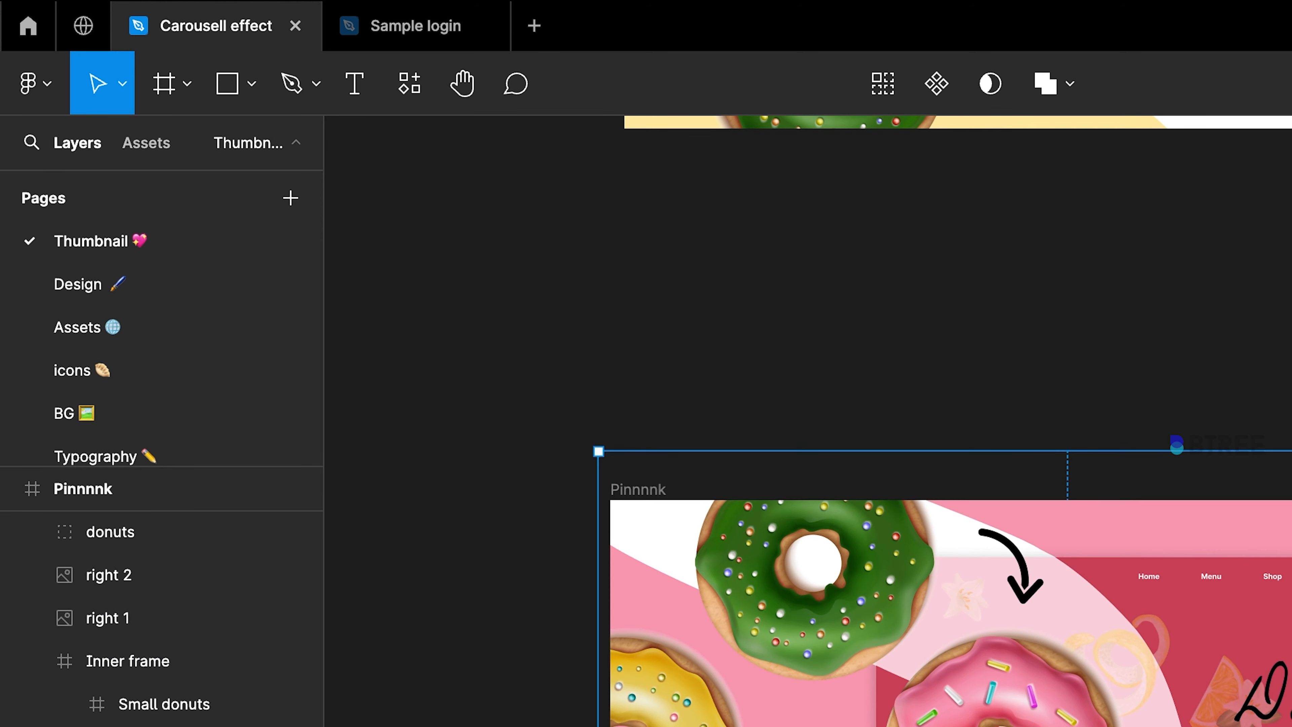
Step: Change the inner panel's background shape in the Pinnnnk frame to a bright pink
{"action": "left_click", "coordinate": [1173, 638]}
{"action": "left_click", "coordinate": [153, 725]}
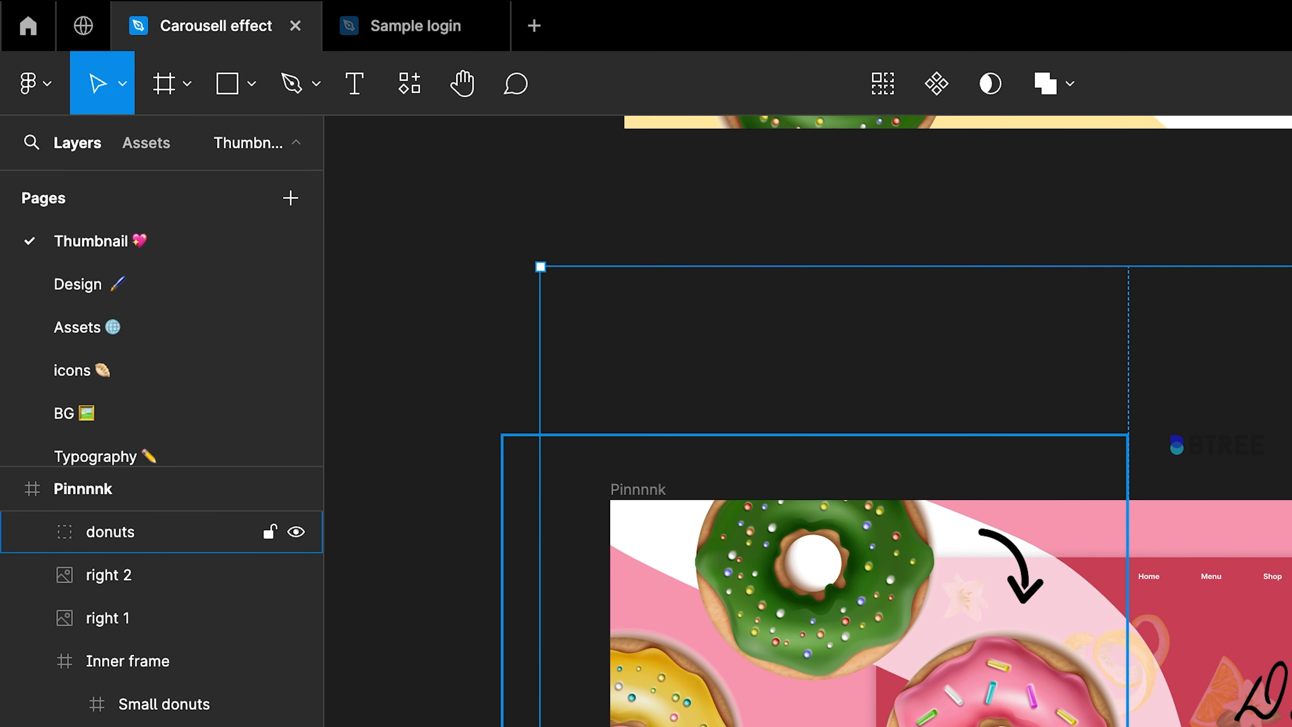
{"action": "key", "text": "i"}
{"action": "left_click", "coordinate": [804, 707]}
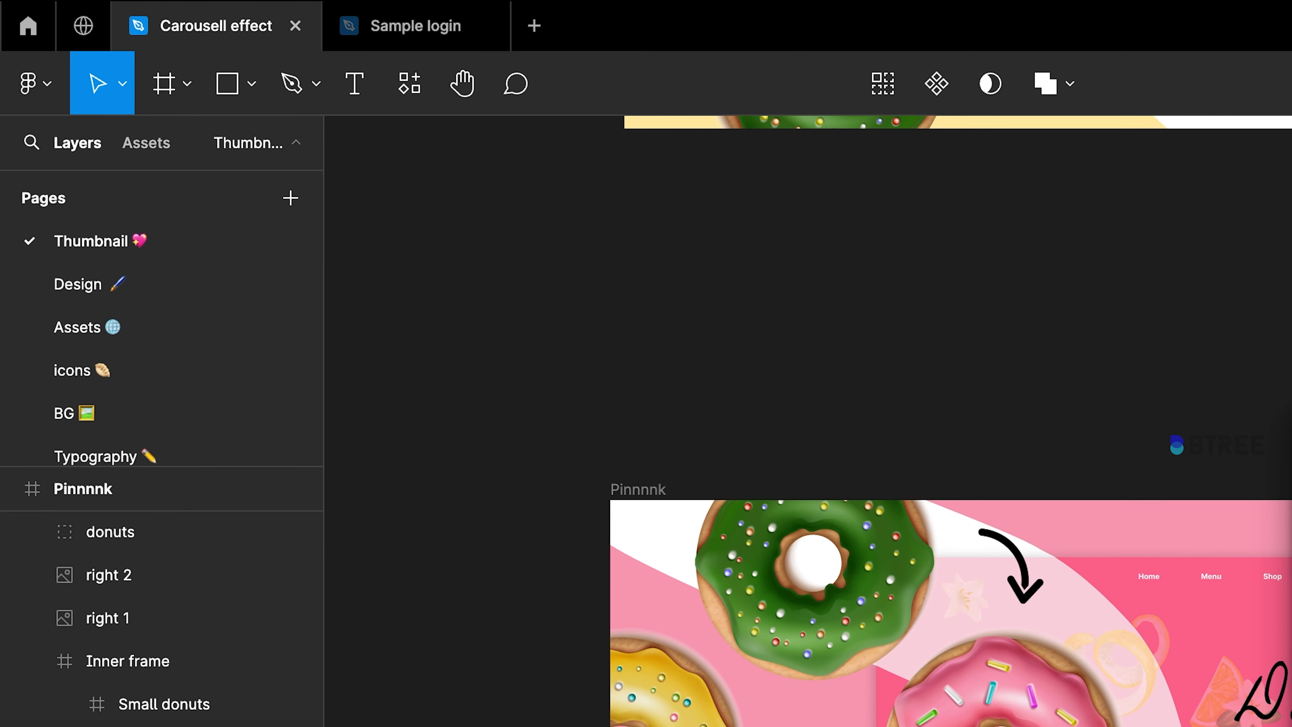
Step: Rotate the large donuts group in the Greeen frame so the green donut sits on the inner panel and the yellow one on top
{"action": "scroll", "coordinate": [1226, 378], "scroll_direction": "right", "scroll_amount": 10}
{"action": "scroll", "coordinate": [1183, 418], "scroll_direction": "down", "scroll_amount": 2}
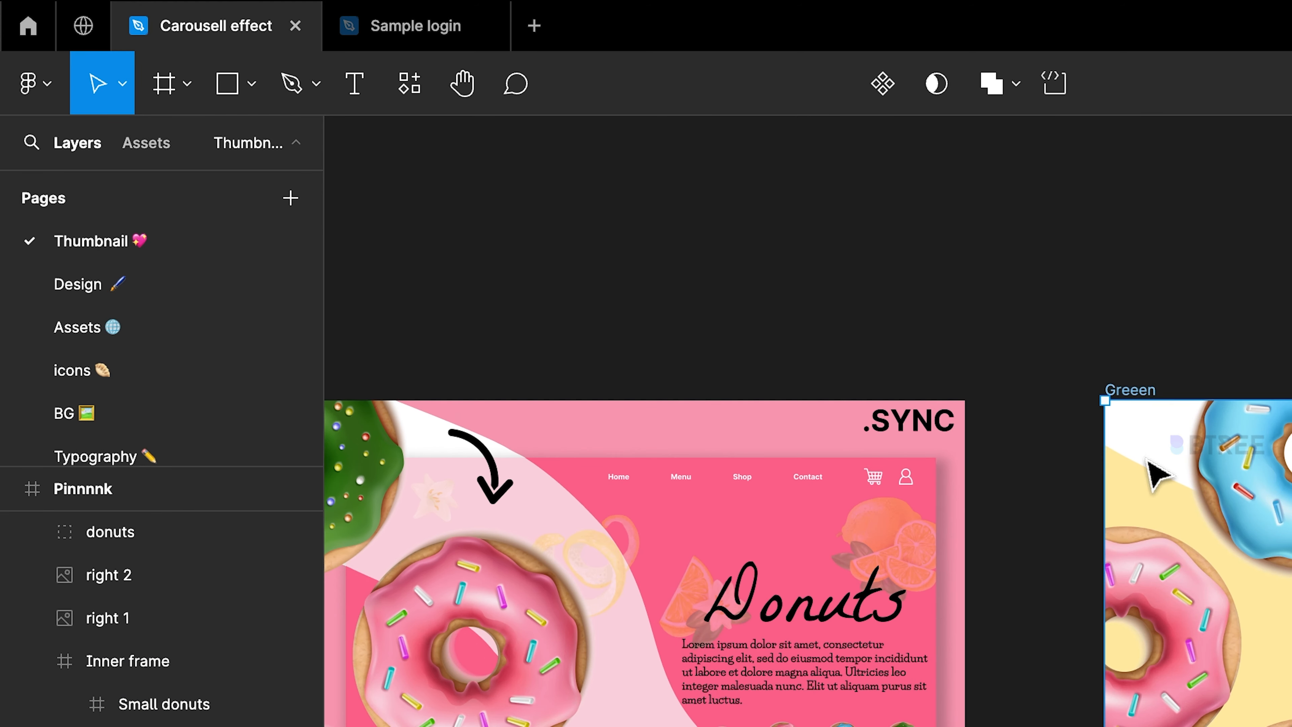
{"action": "scroll", "coordinate": [808, 421], "scroll_direction": "right", "scroll_amount": 10}
{"action": "scroll", "coordinate": [807, 422], "scroll_direction": "up", "scroll_amount": 3}
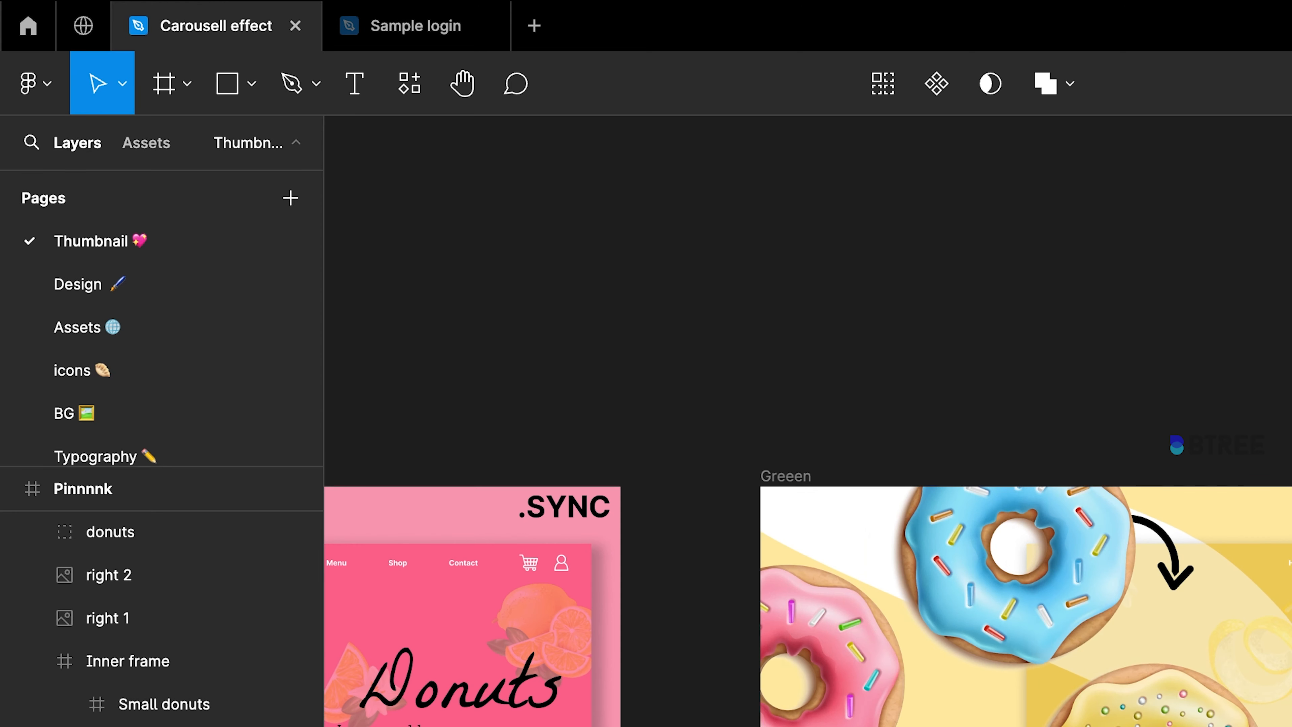
{"action": "left_click", "coordinate": [1058, 387]}
Step: Recolor the Greeen frame's inner curved shape light green and its inner panel background shape dark green
{"action": "left_click", "coordinate": [765, 478]}
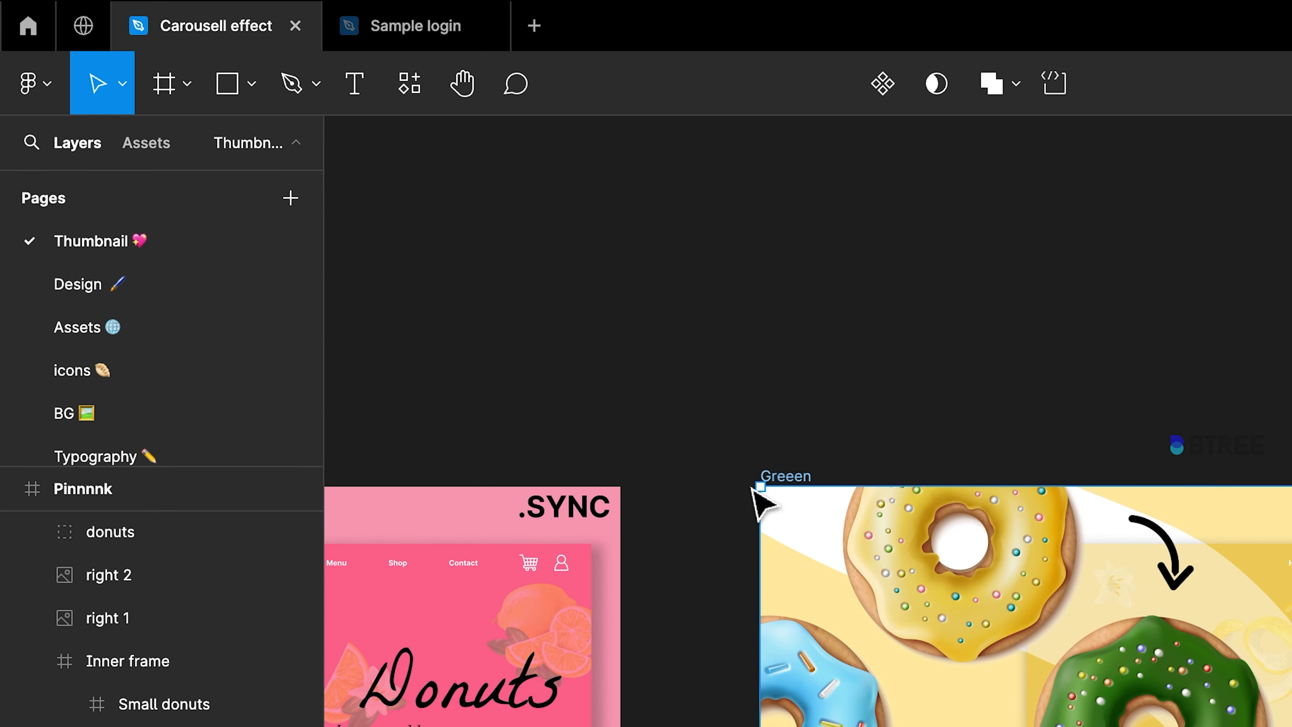
{"action": "scroll", "coordinate": [756, 489], "scroll_direction": "right", "scroll_amount": 3}
{"action": "scroll", "coordinate": [755, 488], "scroll_direction": "down", "scroll_amount": 2}
{"action": "scroll", "coordinate": [161, 712], "scroll_direction": "down", "scroll_amount": 7}
{"action": "left_click", "coordinate": [128, 726]}
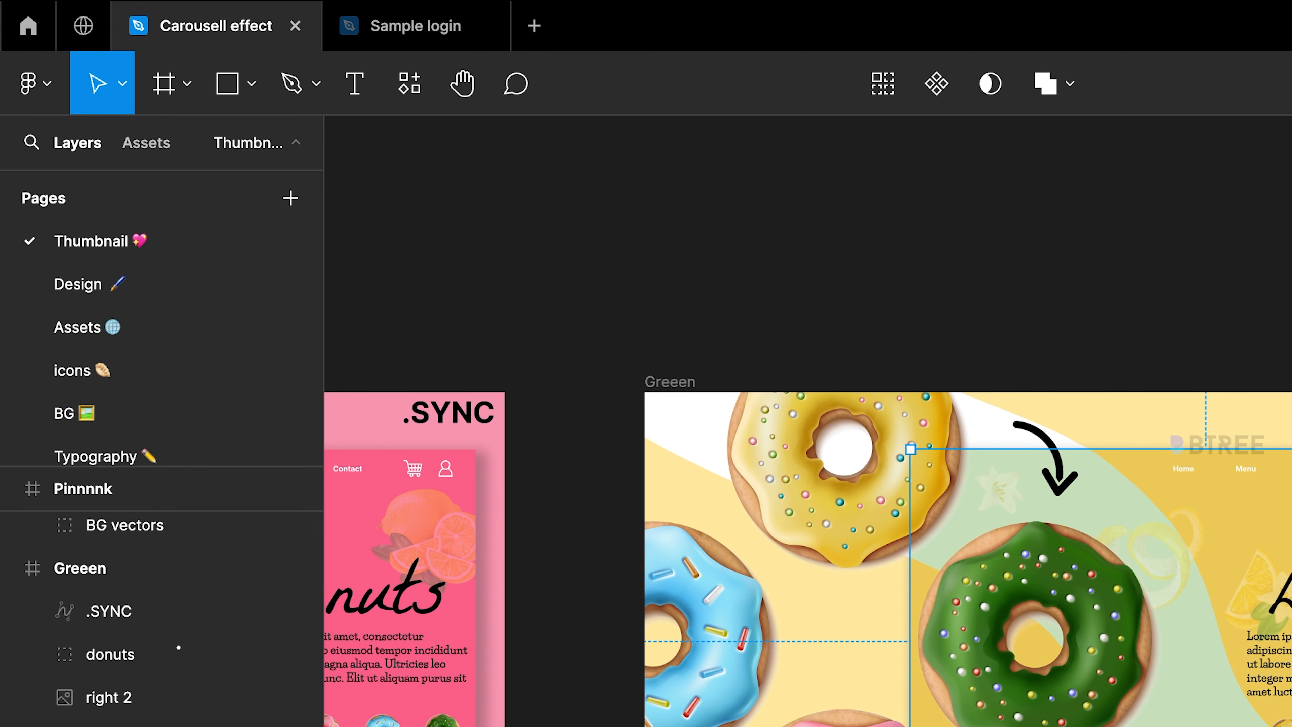
{"action": "scroll", "coordinate": [162, 713], "scroll_direction": "down", "scroll_amount": 2}
{"action": "left_click", "coordinate": [127, 726]}
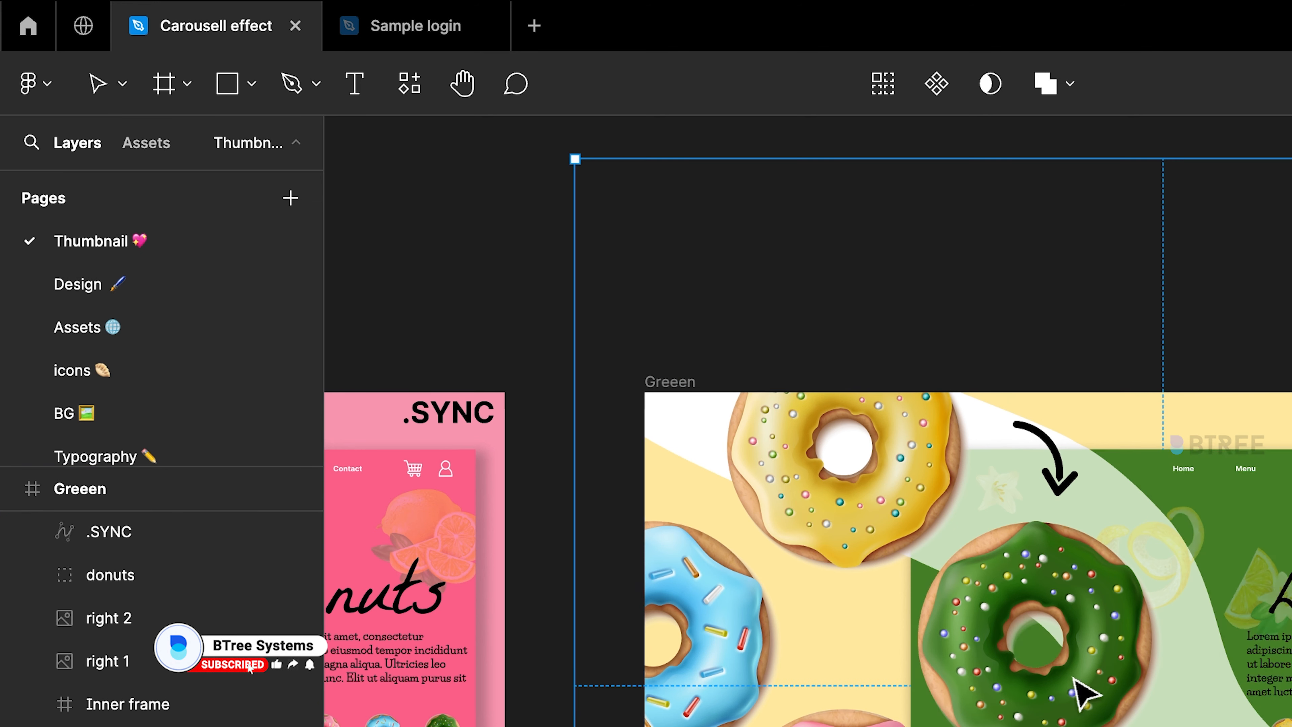
Step: Recolor the large background shape behind the inner panel of the Greeen frame medium green
{"action": "left_click", "coordinate": [670, 381]}
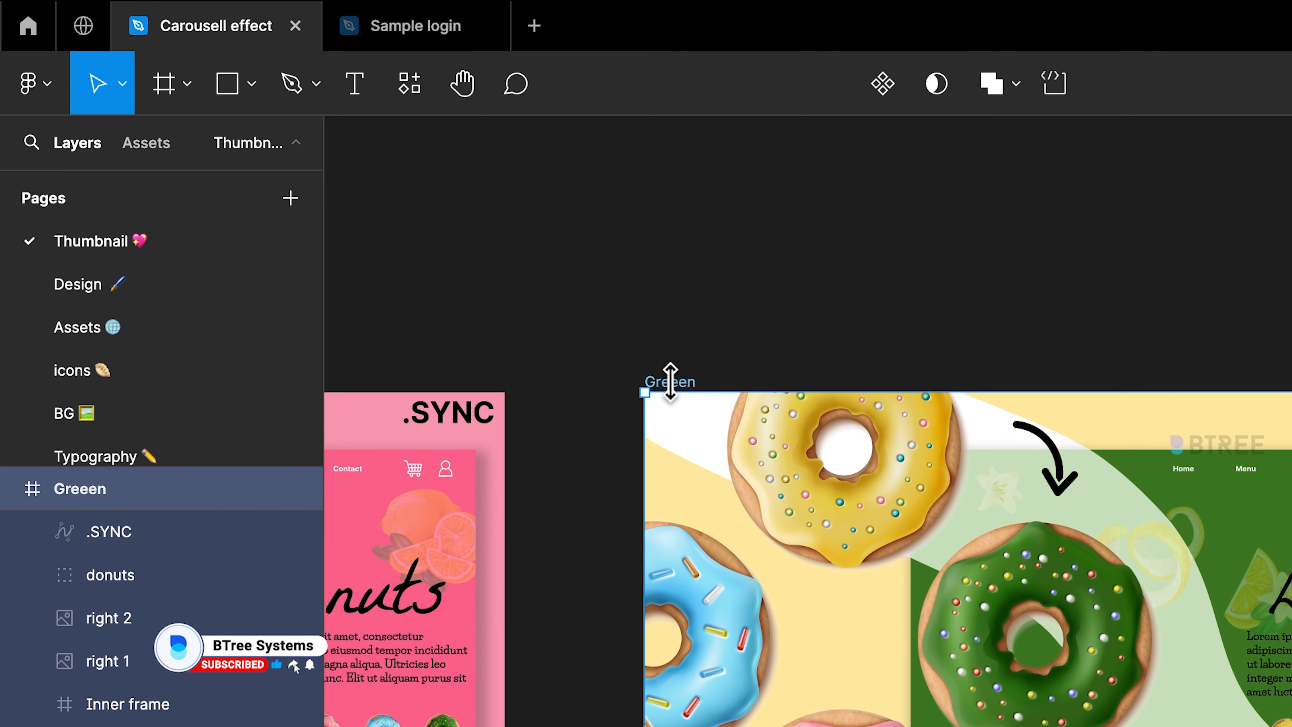
{"action": "scroll", "coordinate": [300, 661], "scroll_direction": "down", "scroll_amount": 2}
{"action": "scroll", "coordinate": [560, 458], "scroll_direction": "left", "scroll_amount": 7}
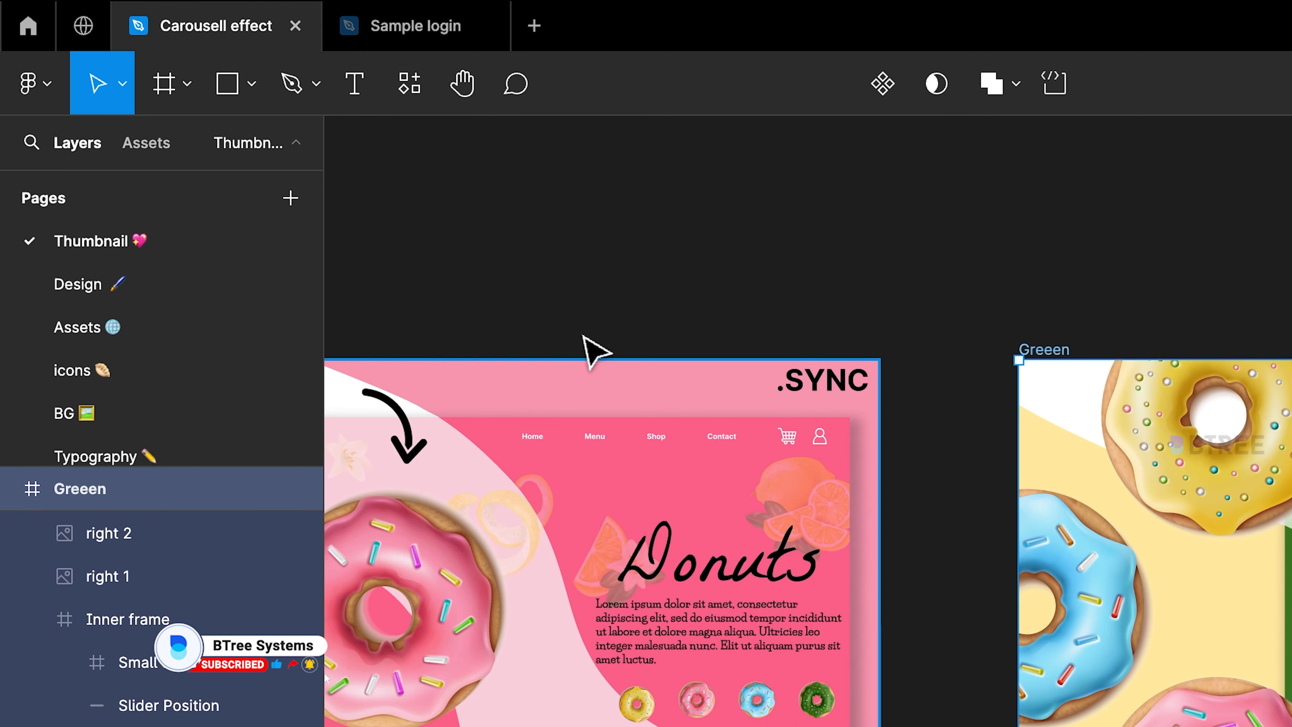
{"action": "scroll", "coordinate": [597, 508], "scroll_direction": "right", "scroll_amount": 8}
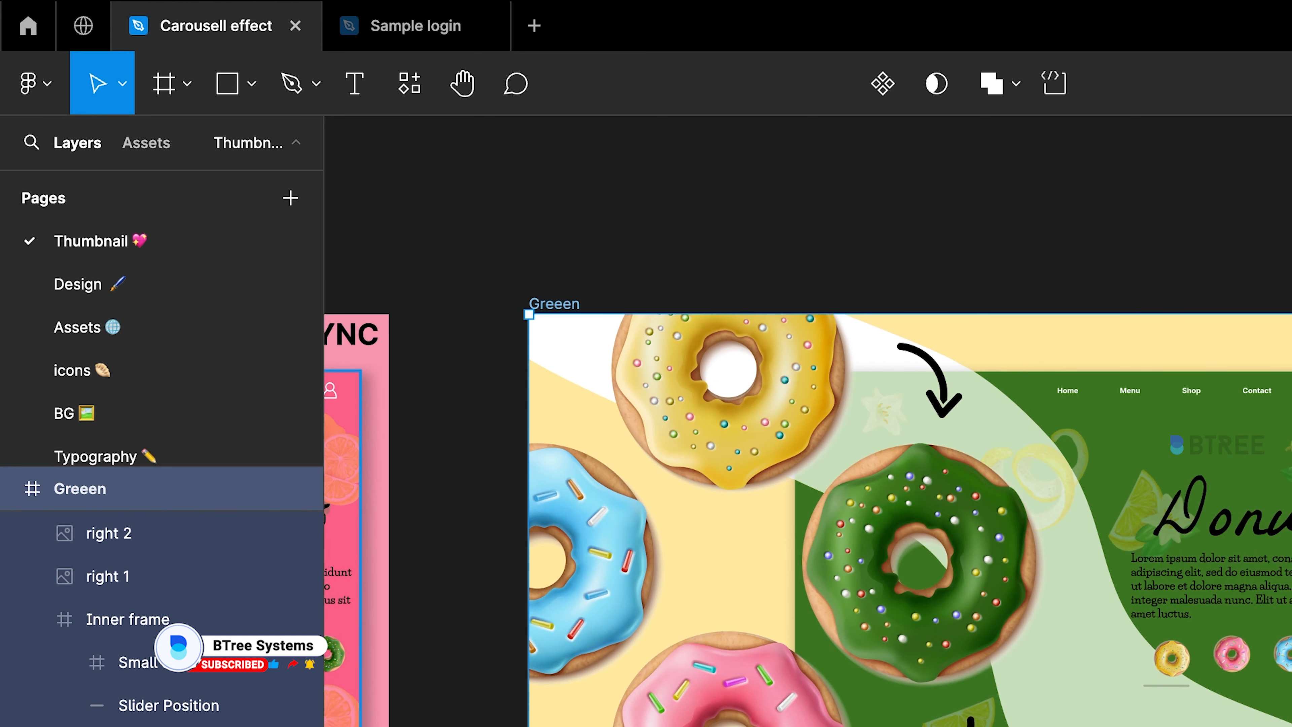
{"action": "left_click", "coordinate": [152, 723]}
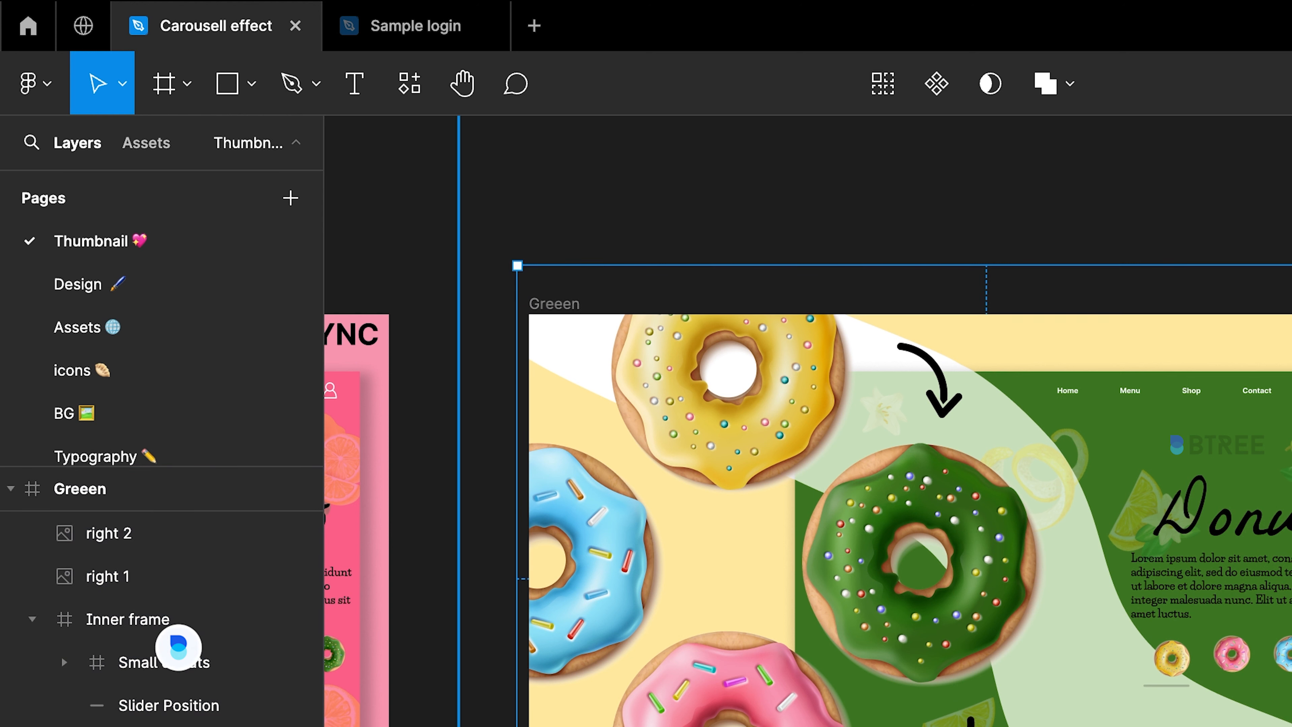
{"action": "key", "text": "i"}
{"action": "left_click", "coordinate": [923, 693]}
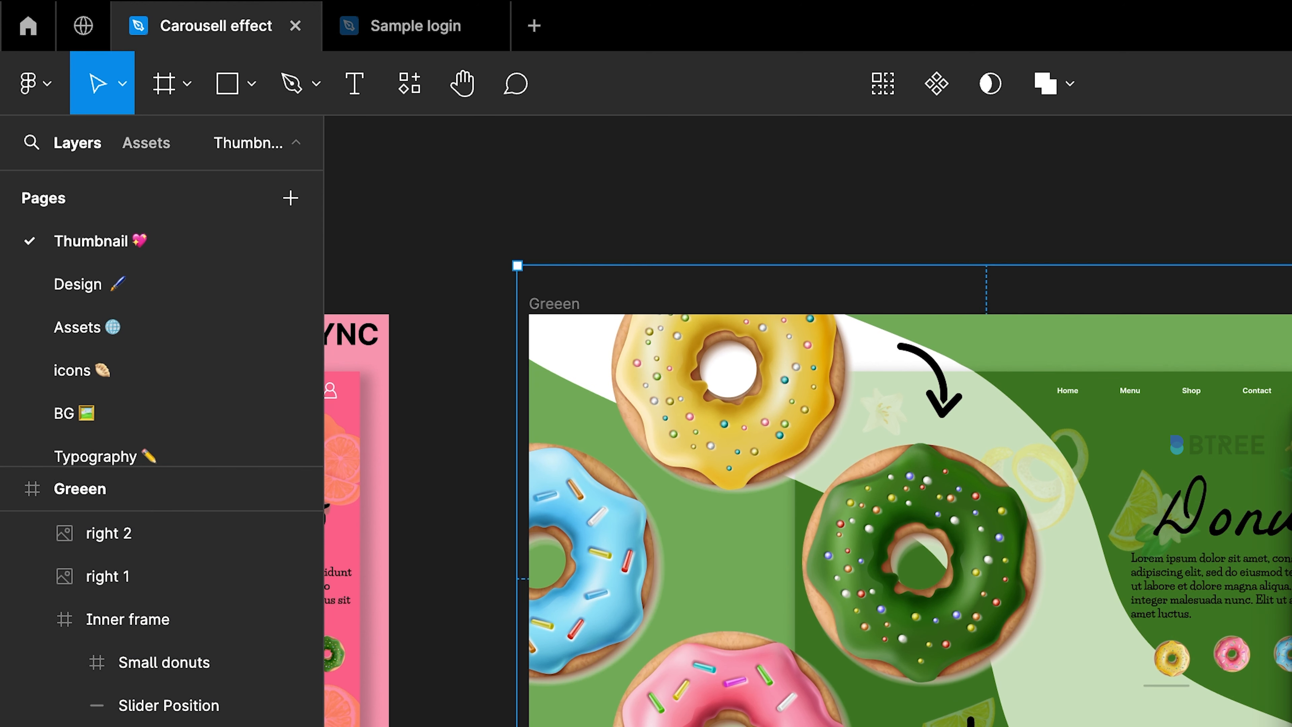
{"action": "key", "text": "Escape"}
Step: Review the yellow, blue, pink and green frames, then examine the small donut row in the yellow frame up close
{"action": "scroll", "coordinate": [1287, 509], "scroll_direction": "down", "scroll_amount": 5}
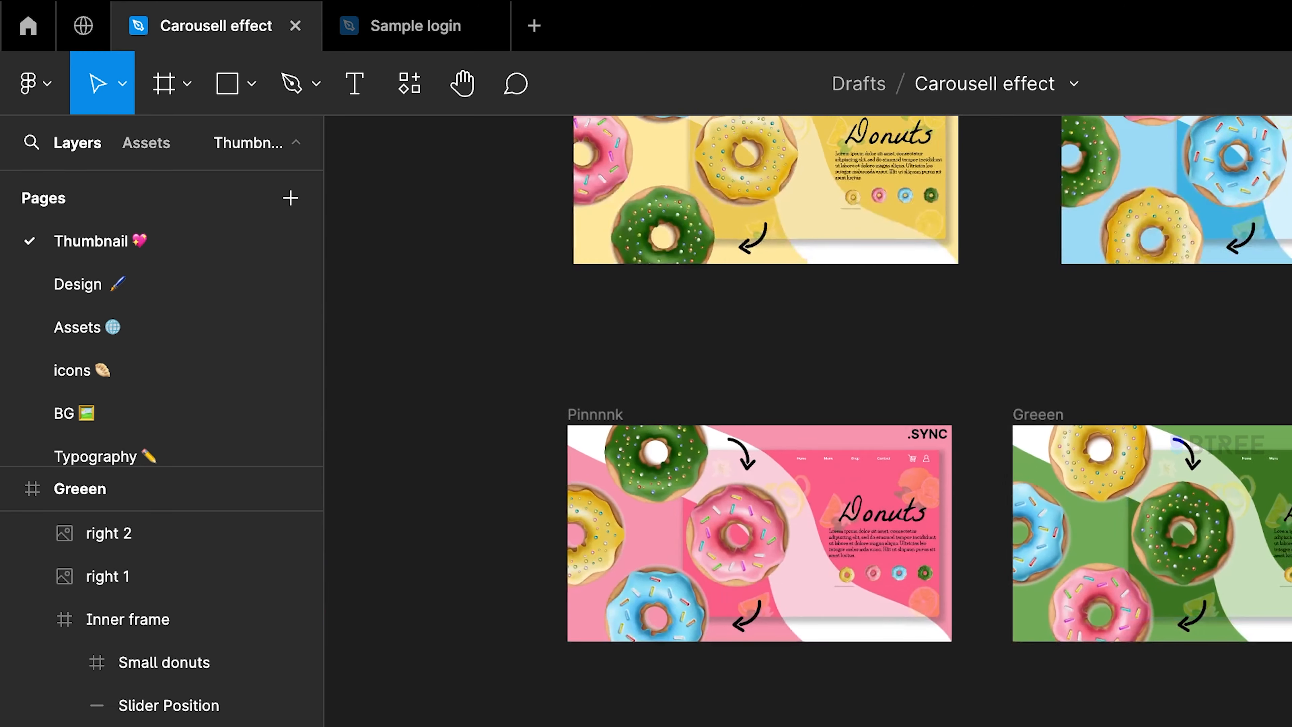
{"action": "scroll", "coordinate": [917, 411], "scroll_direction": "up", "scroll_amount": 5}
{"action": "scroll", "coordinate": [924, 423], "scroll_direction": "up", "scroll_amount": 2}
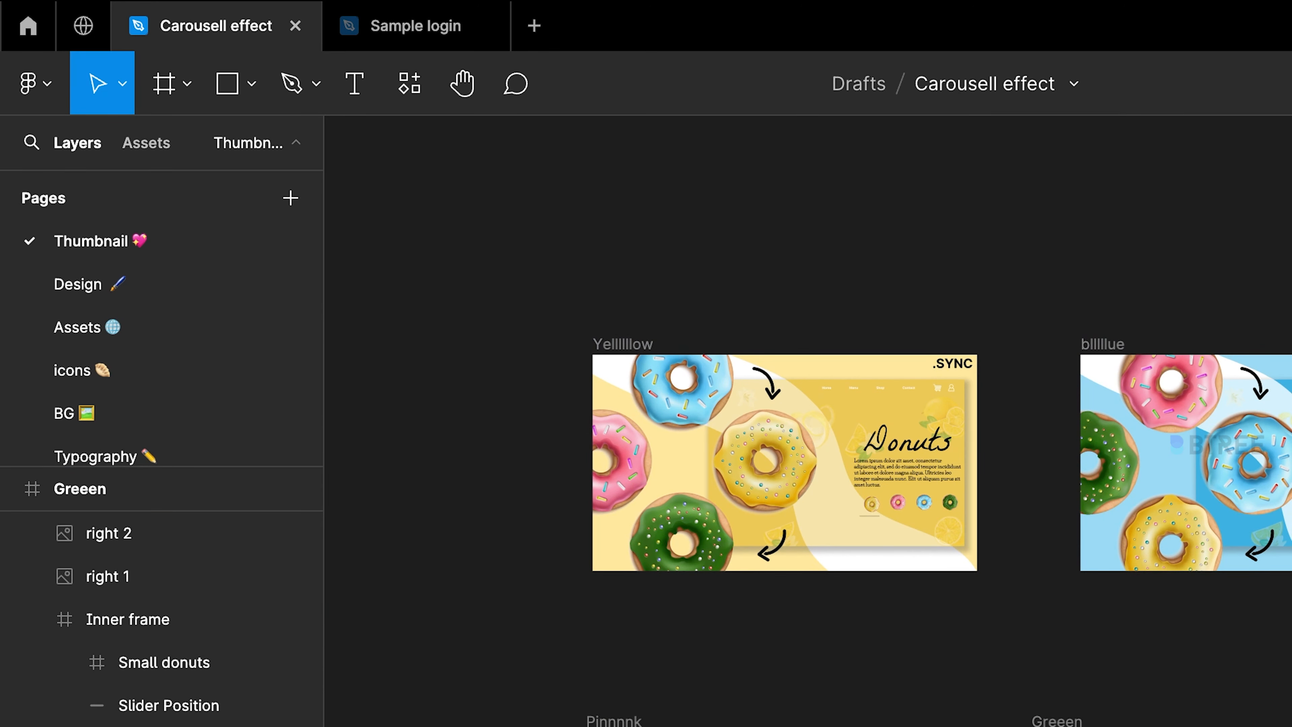
{"action": "scroll", "coordinate": [1241, 598], "scroll_direction": "up", "scroll_amount": 5}
{"action": "scroll", "coordinate": [1160, 554], "scroll_direction": "left", "scroll_amount": 5}
{"action": "scroll", "coordinate": [1160, 554], "scroll_direction": "up", "scroll_amount": 3}
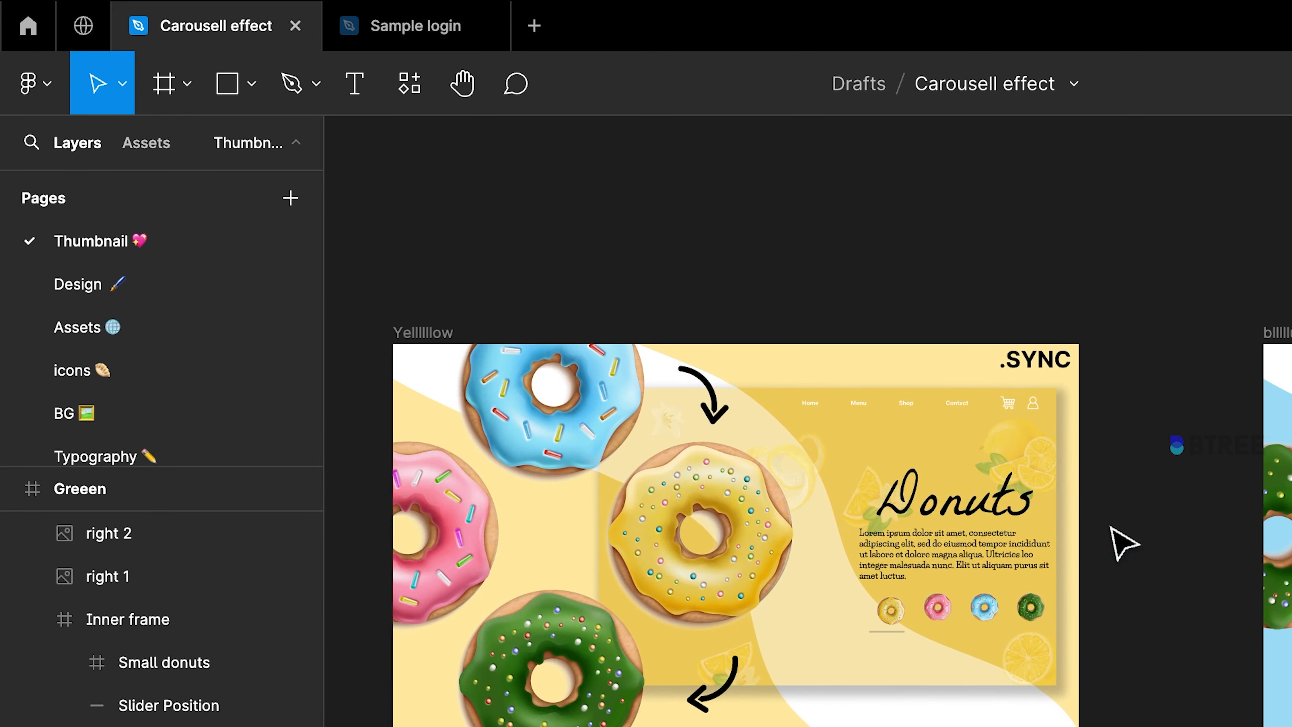
{"action": "scroll", "coordinate": [1111, 528], "scroll_direction": "up", "scroll_amount": 5}
{"action": "scroll", "coordinate": [1114, 529], "scroll_direction": "left", "scroll_amount": 5}
{"action": "scroll", "coordinate": [1114, 529], "scroll_direction": "up", "scroll_amount": 3}
{"action": "scroll", "coordinate": [1175, 359], "scroll_direction": "down", "scroll_amount": 4}
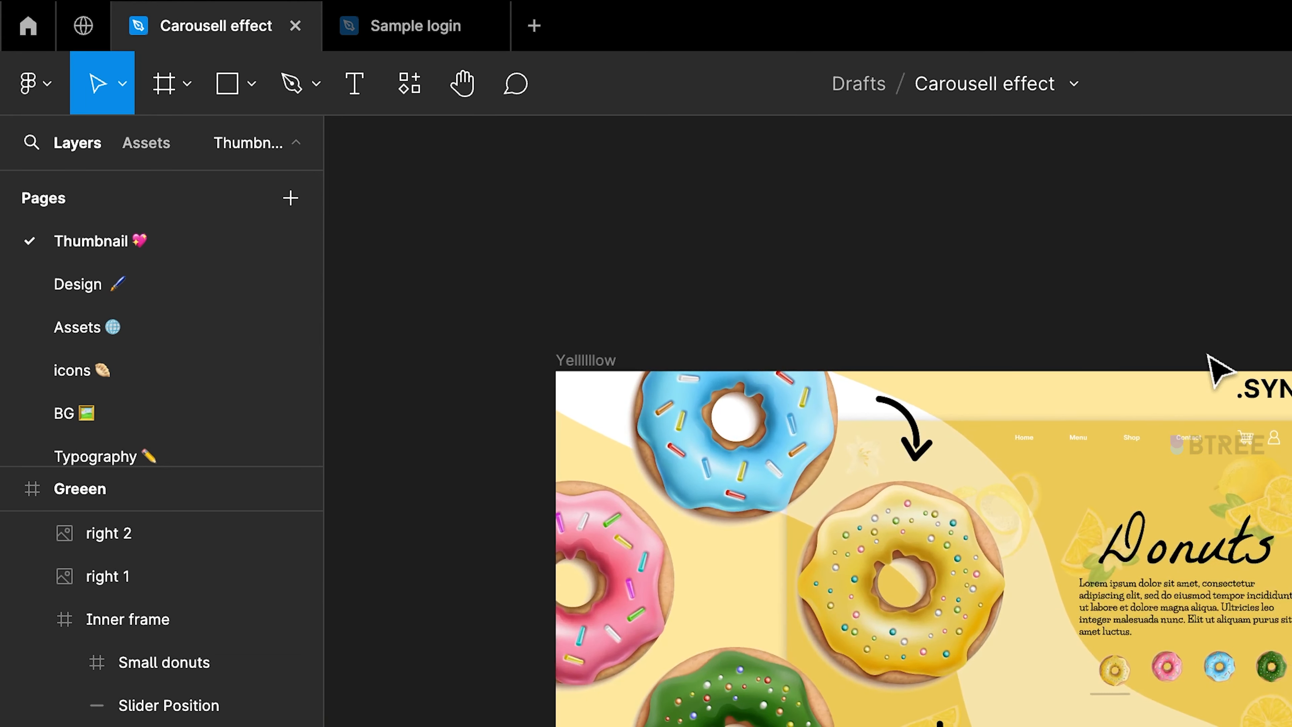
{"action": "scroll", "coordinate": [1216, 368], "scroll_direction": "right", "scroll_amount": 3}
{"action": "scroll", "coordinate": [1216, 368], "scroll_direction": "down", "scroll_amount": 1}
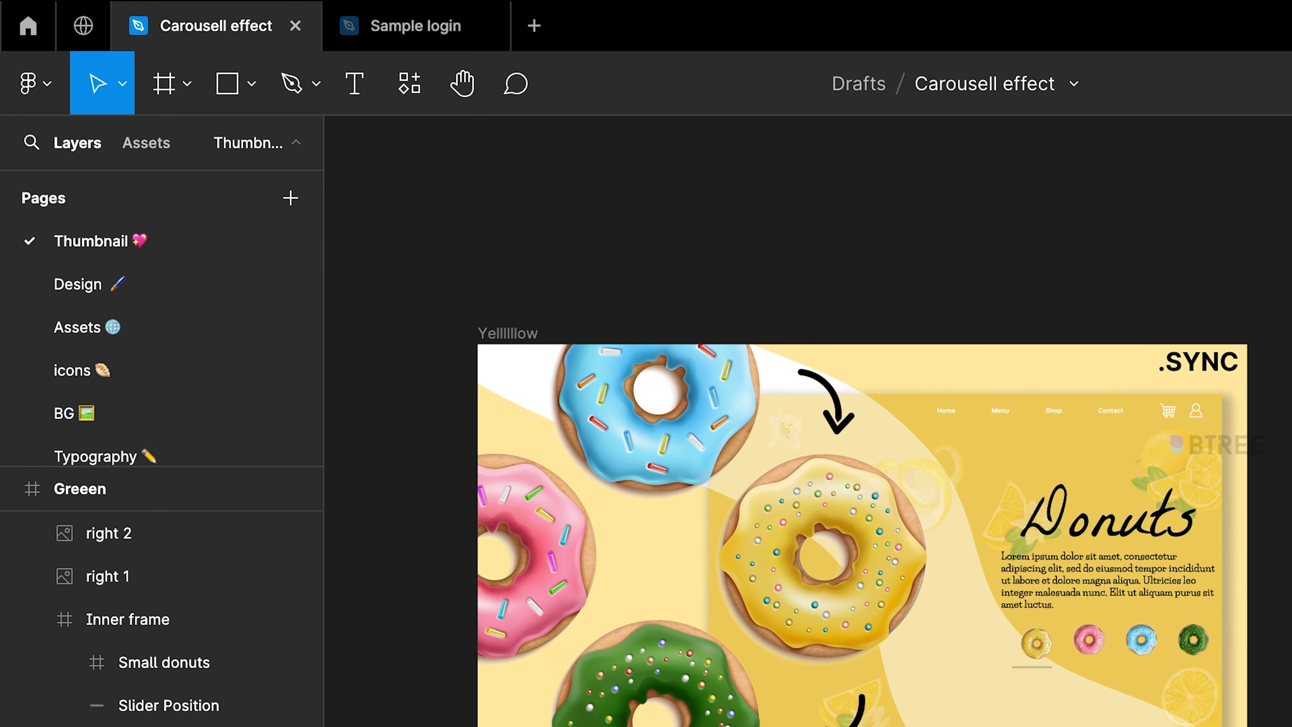
{"action": "scroll", "coordinate": [1286, 412], "scroll_direction": "up", "scroll_amount": 3}
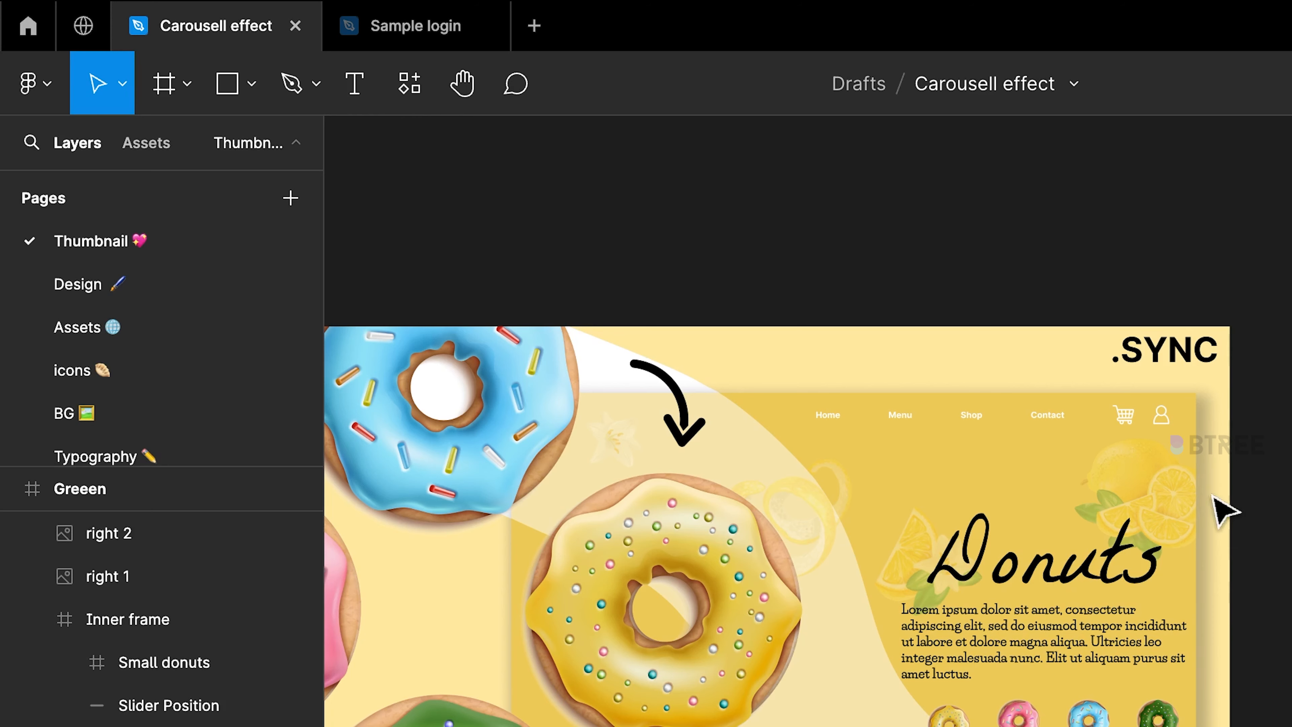
{"action": "scroll", "coordinate": [1025, 718], "scroll_direction": "down", "scroll_amount": 2}
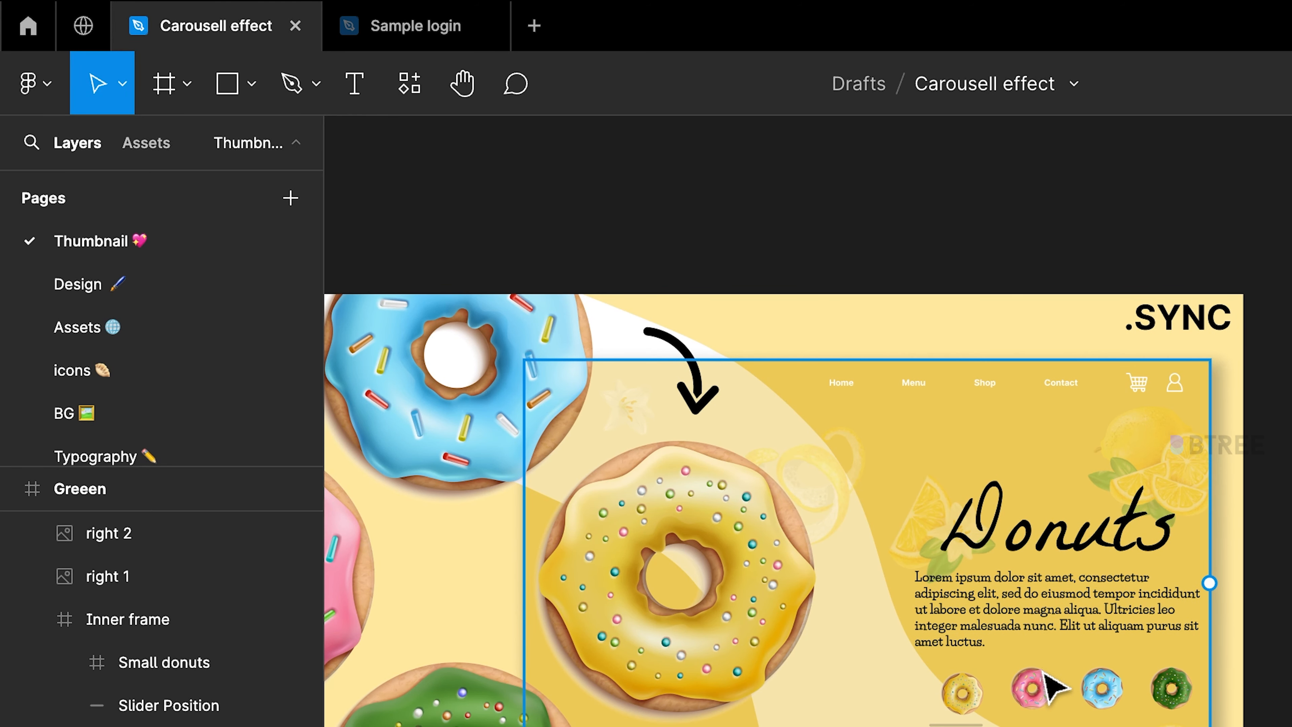
Step: Duplicate the Small donuts frame from the yellow frame's inner panel onto the canvas below, outside any other frame
{"action": "double_click", "coordinate": [1022, 693]}
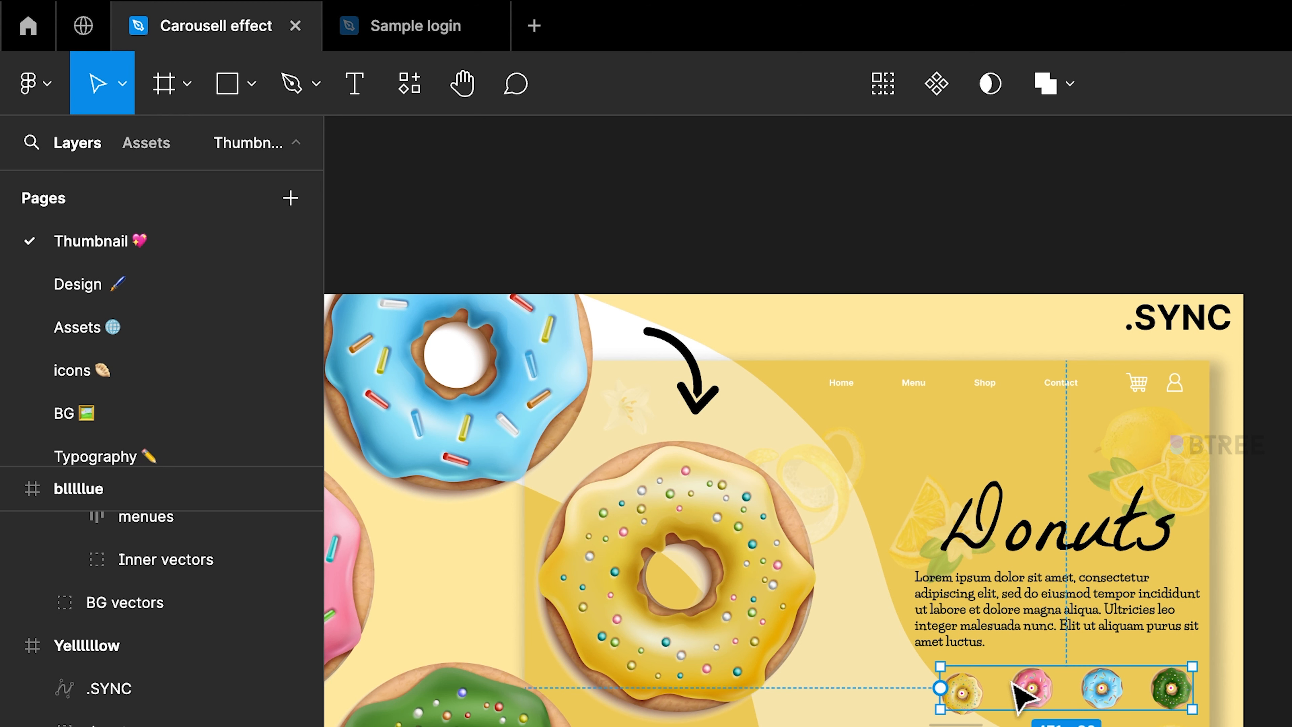
{"action": "left_click_drag", "start_coordinate": [1014, 684], "coordinate": [996, 726]}
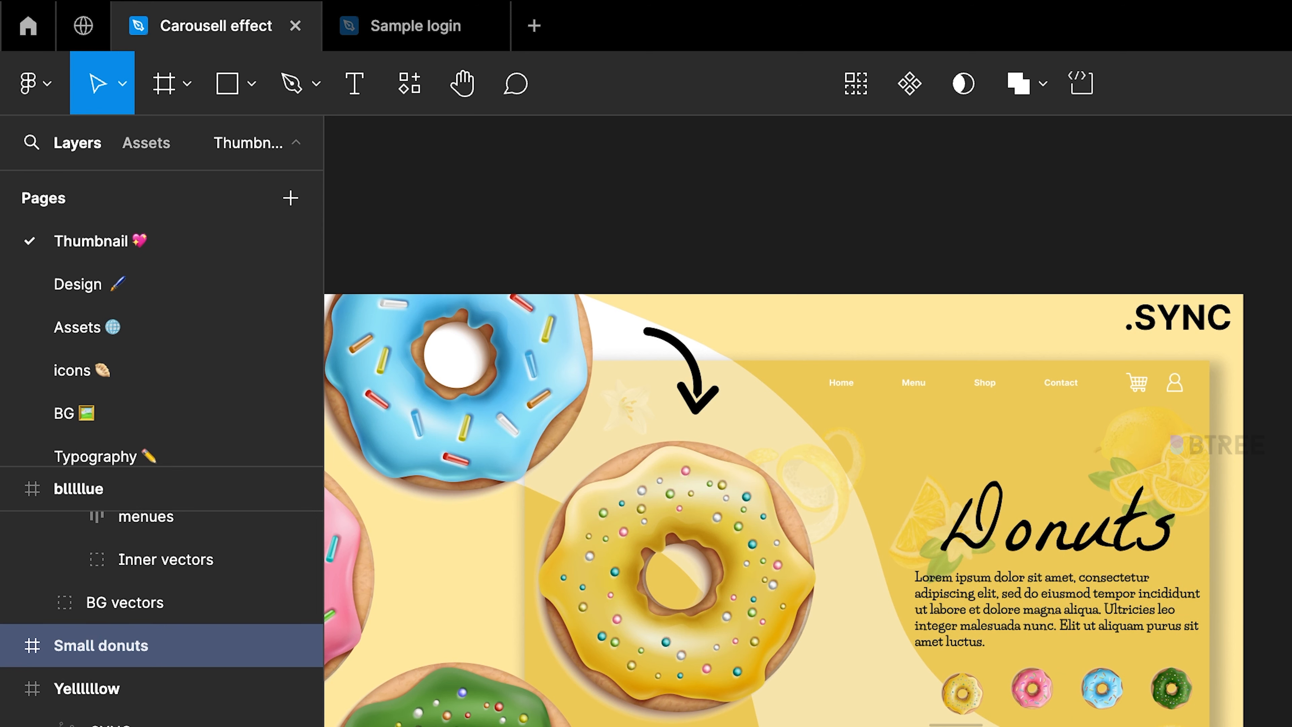
{"action": "key", "text": "Escape"}
Step: Inspect the duplicated Small donuts frame and the original small donut row in the yellow frame
{"action": "scroll", "coordinate": [808, 421], "scroll_direction": "down", "scroll_amount": 10}
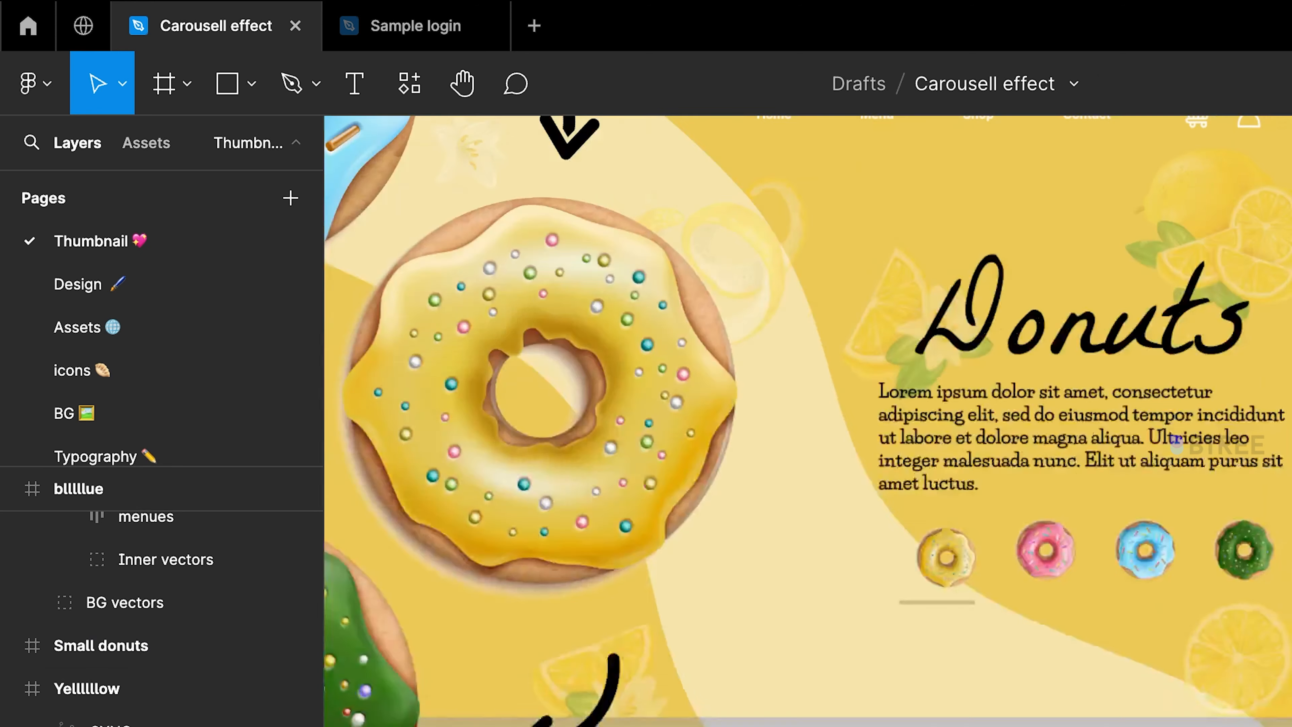
{"action": "left_click", "coordinate": [153, 646]}
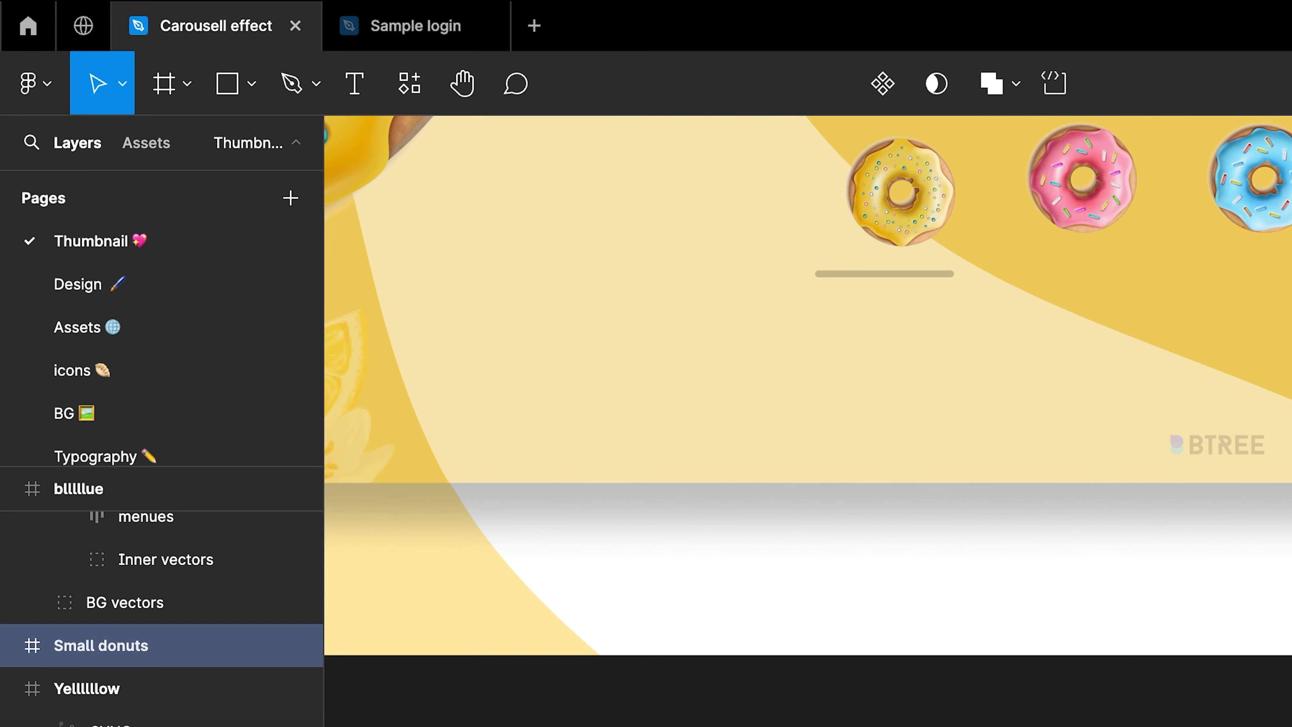
{"action": "scroll", "coordinate": [808, 421], "scroll_direction": "down", "scroll_amount": 5}
{"action": "scroll", "coordinate": [808, 421], "scroll_direction": "down", "scroll_amount": 4}
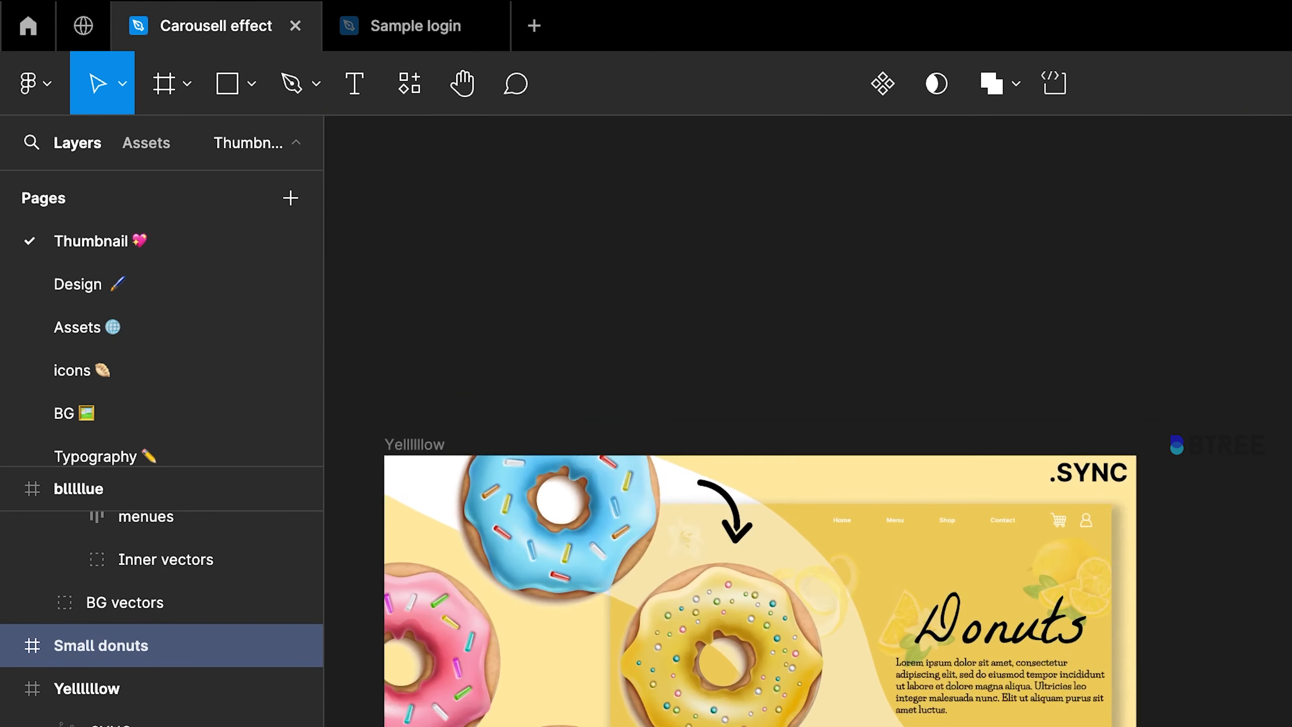
{"action": "scroll", "coordinate": [808, 421], "scroll_direction": "down", "scroll_amount": 2}
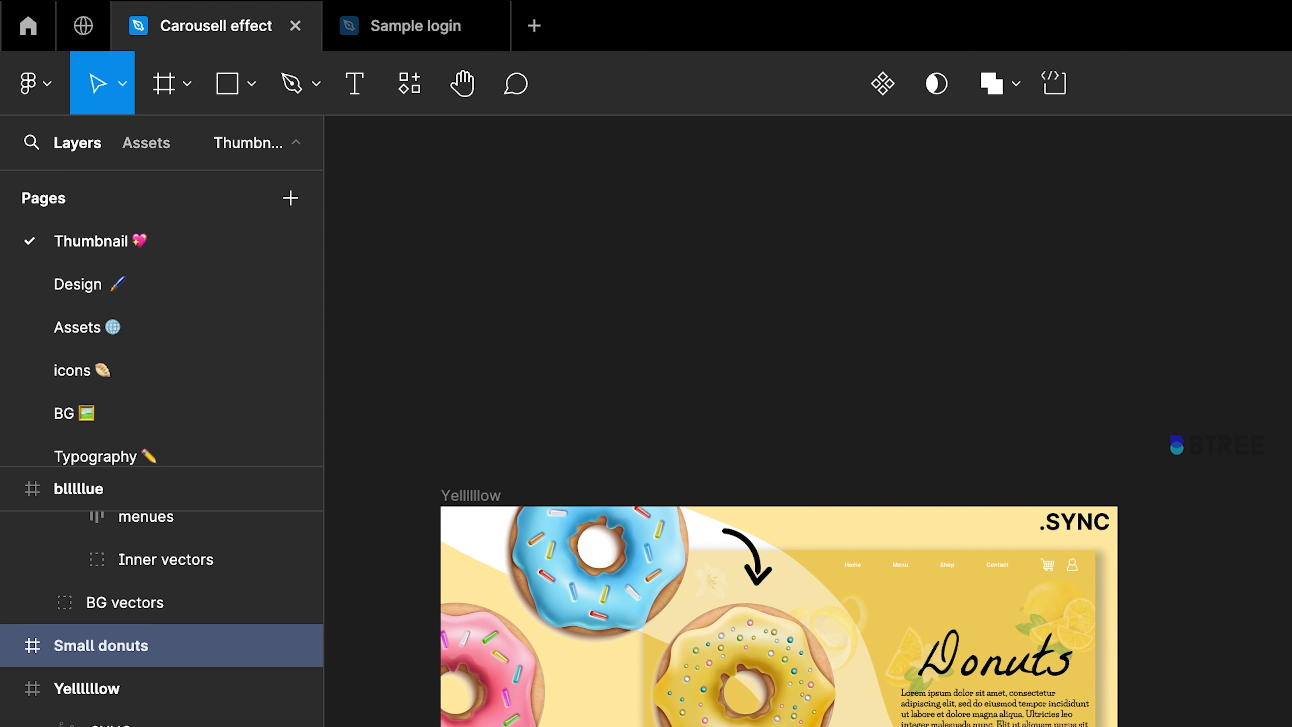
{"action": "double_click", "coordinate": [1001, 725]}
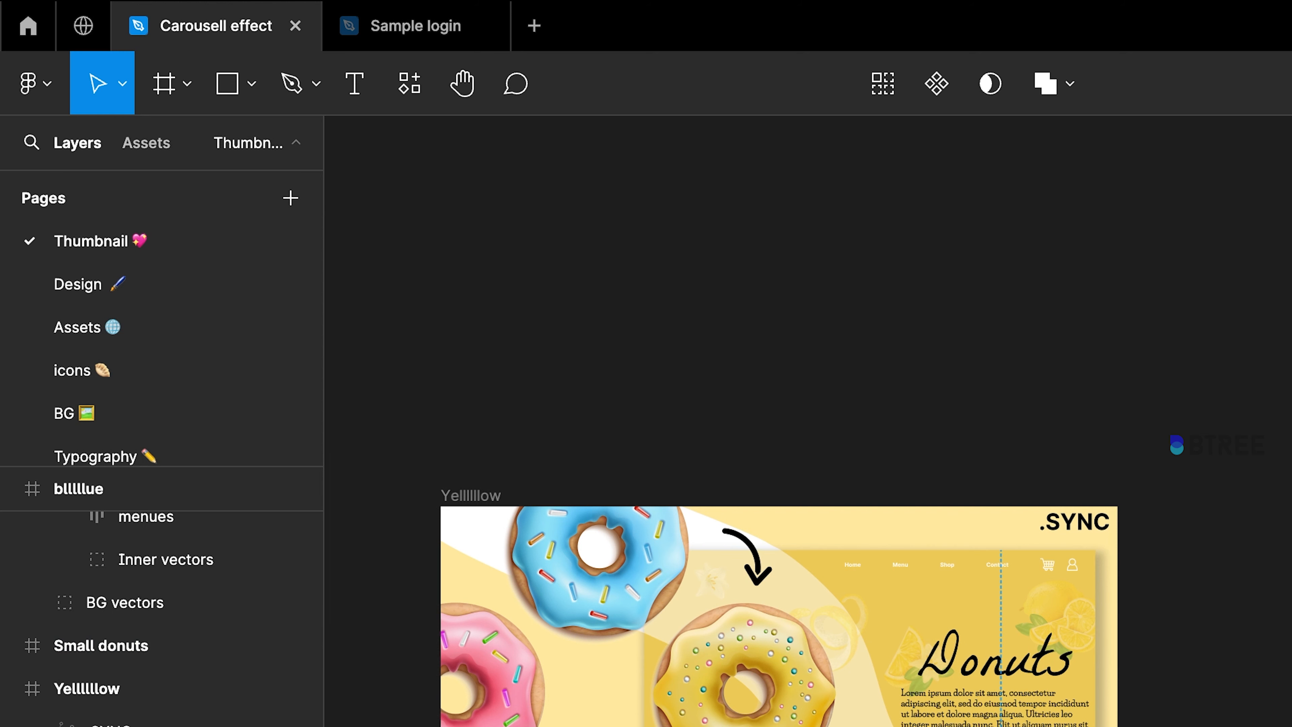
{"action": "scroll", "coordinate": [808, 611], "scroll_direction": "right", "scroll_amount": 6}
{"action": "scroll", "coordinate": [499, 632], "scroll_direction": "left", "scroll_amount": 7}
{"action": "scroll", "coordinate": [499, 633], "scroll_direction": "down", "scroll_amount": 3}
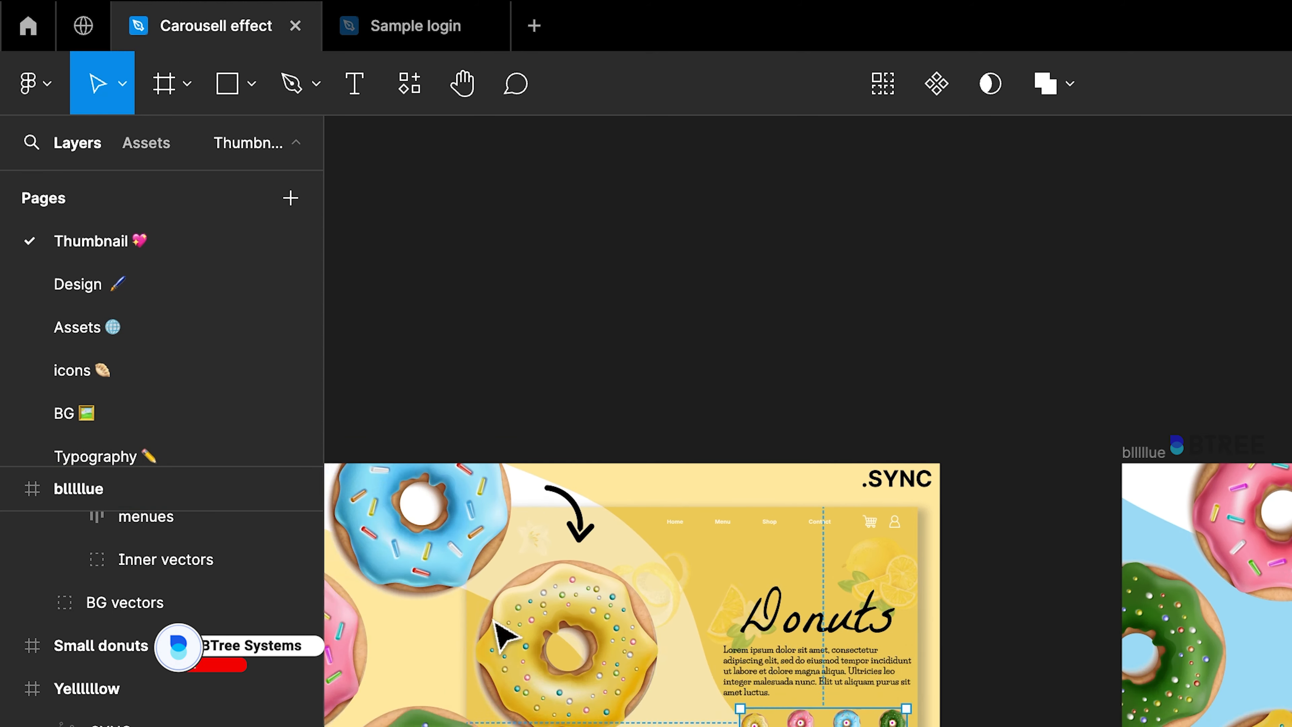
{"action": "scroll", "coordinate": [808, 560], "scroll_direction": "down", "scroll_amount": 1}
{"action": "scroll", "coordinate": [808, 560], "scroll_direction": "left", "scroll_amount": 1}
{"action": "scroll", "coordinate": [825, 415], "scroll_direction": "right", "scroll_amount": 8}
{"action": "scroll", "coordinate": [824, 415], "scroll_direction": "up", "scroll_amount": 2}
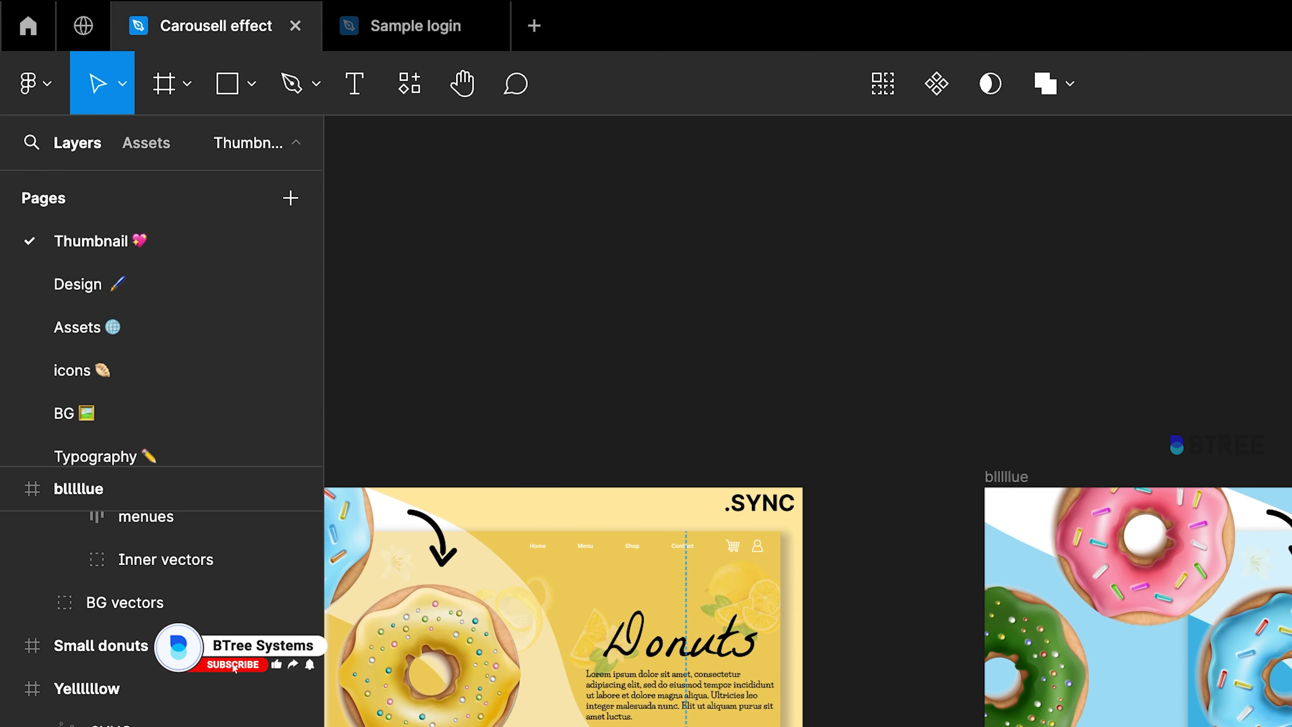
{"action": "scroll", "coordinate": [825, 415], "scroll_direction": "left", "scroll_amount": 3}
{"action": "scroll", "coordinate": [825, 415], "scroll_direction": "down", "scroll_amount": 1}
{"action": "key", "text": "Escape"}
{"action": "scroll", "coordinate": [808, 560], "scroll_direction": "left", "scroll_amount": 2}
{"action": "scroll", "coordinate": [808, 560], "scroll_direction": "down", "scroll_amount": 1}
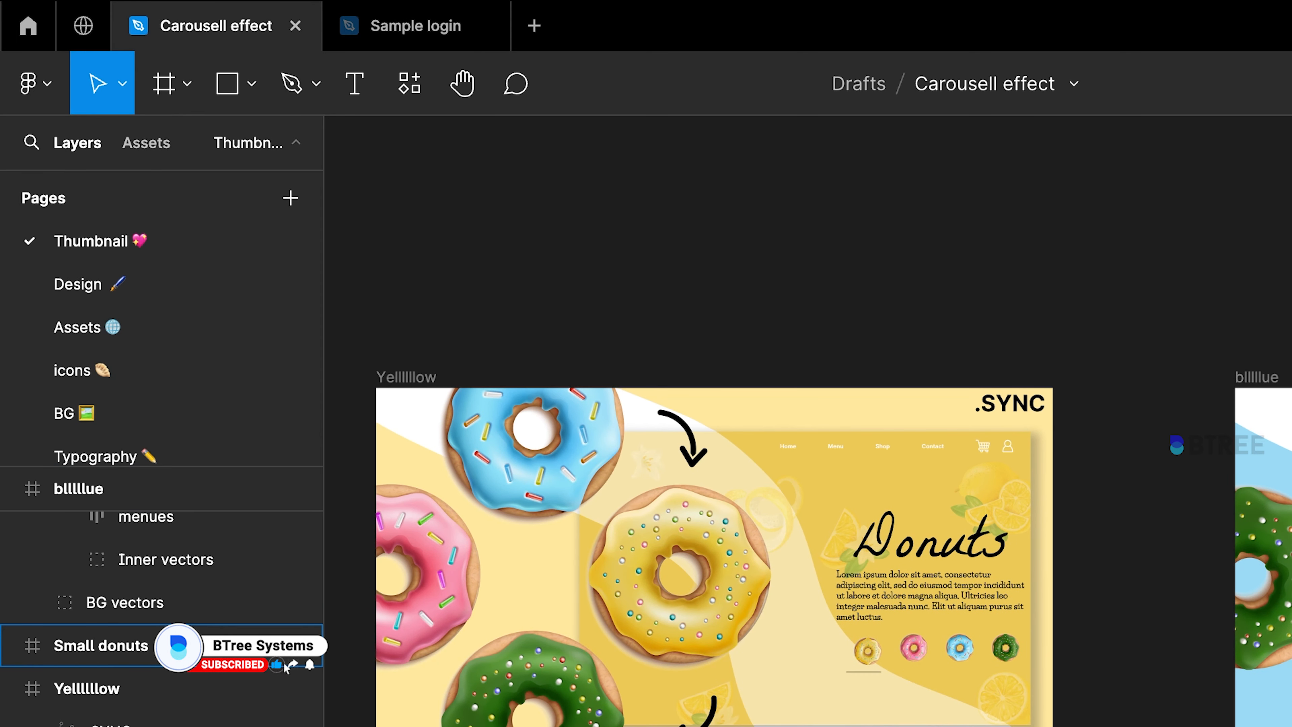
Step: Create a prototype connection from the yellow donut in the separate Small donuts frame to the yellow frame
{"action": "left_click", "coordinate": [285, 662]}
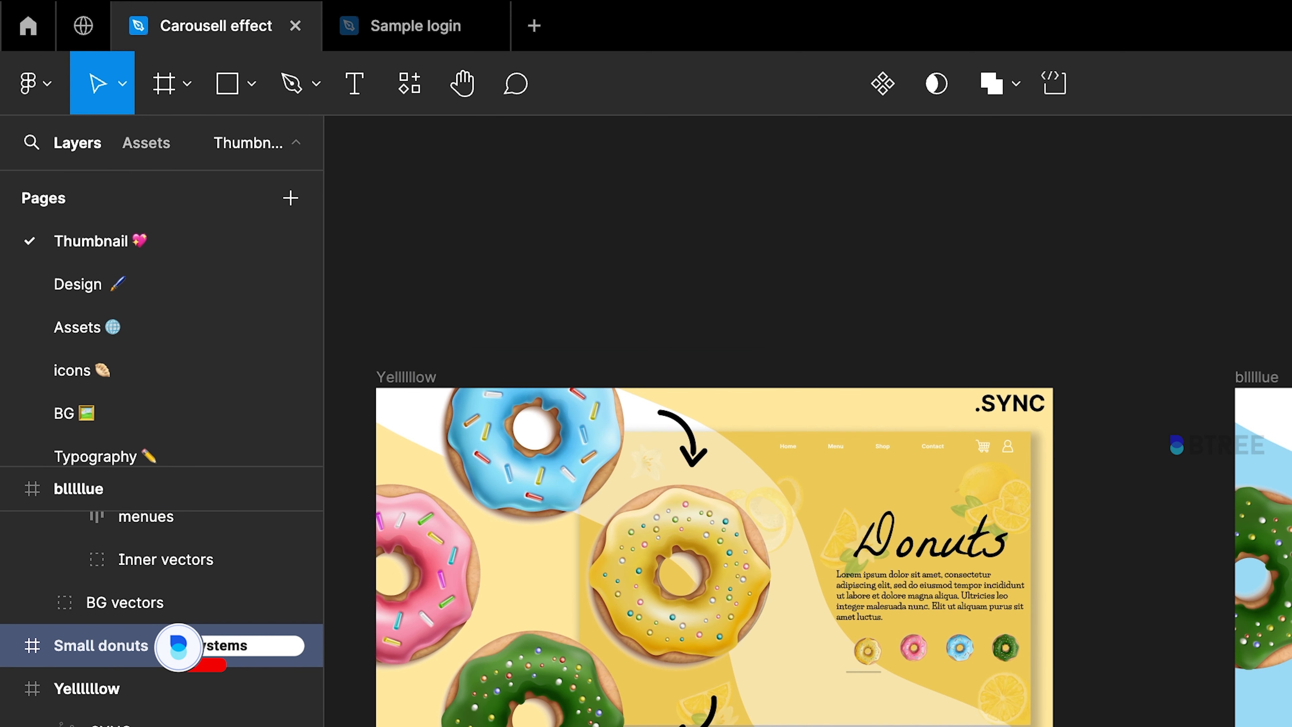
{"action": "key", "text": "Escape"}
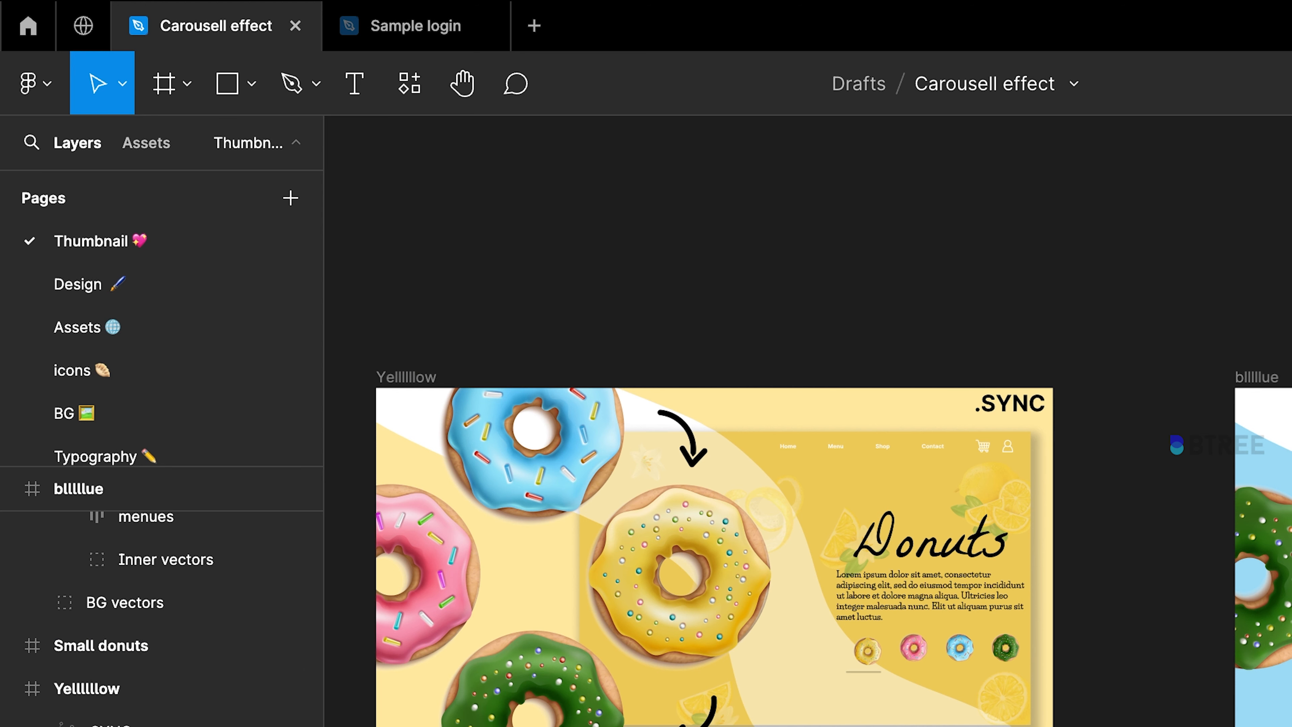
{"action": "scroll", "coordinate": [911, 646], "scroll_direction": "up", "scroll_amount": 5}
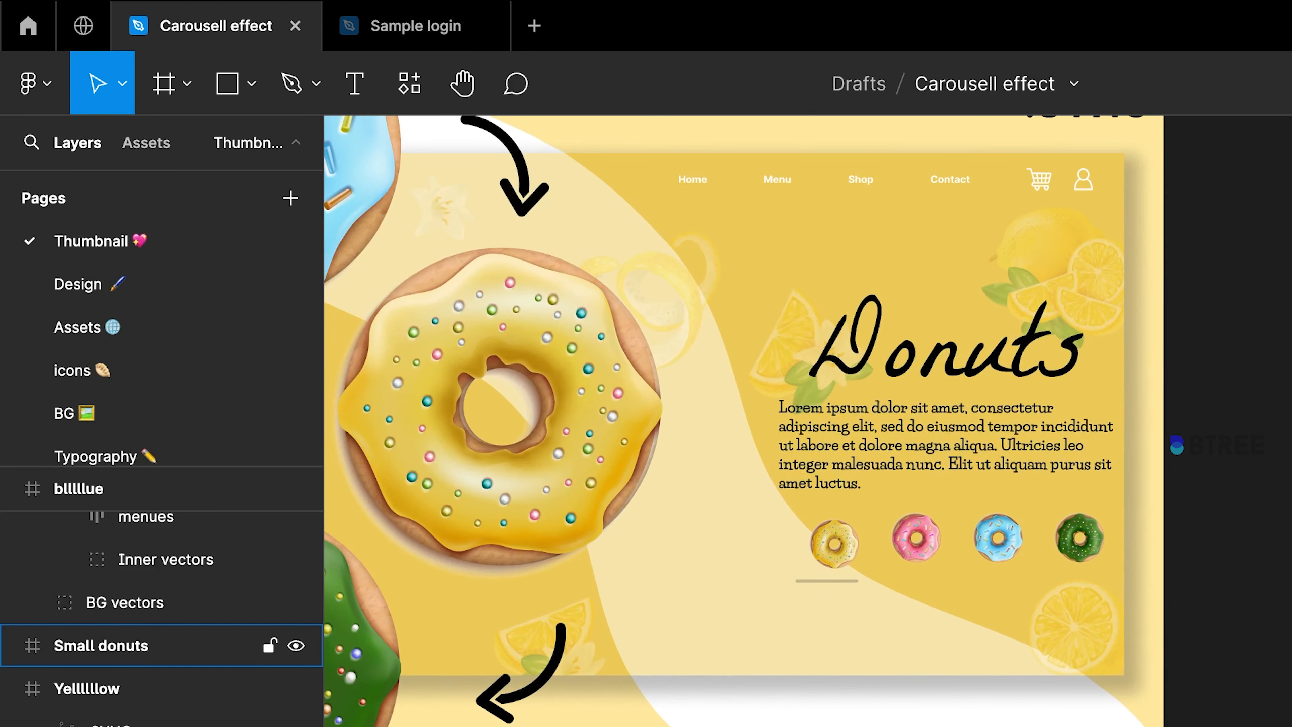
{"action": "left_click", "coordinate": [147, 645]}
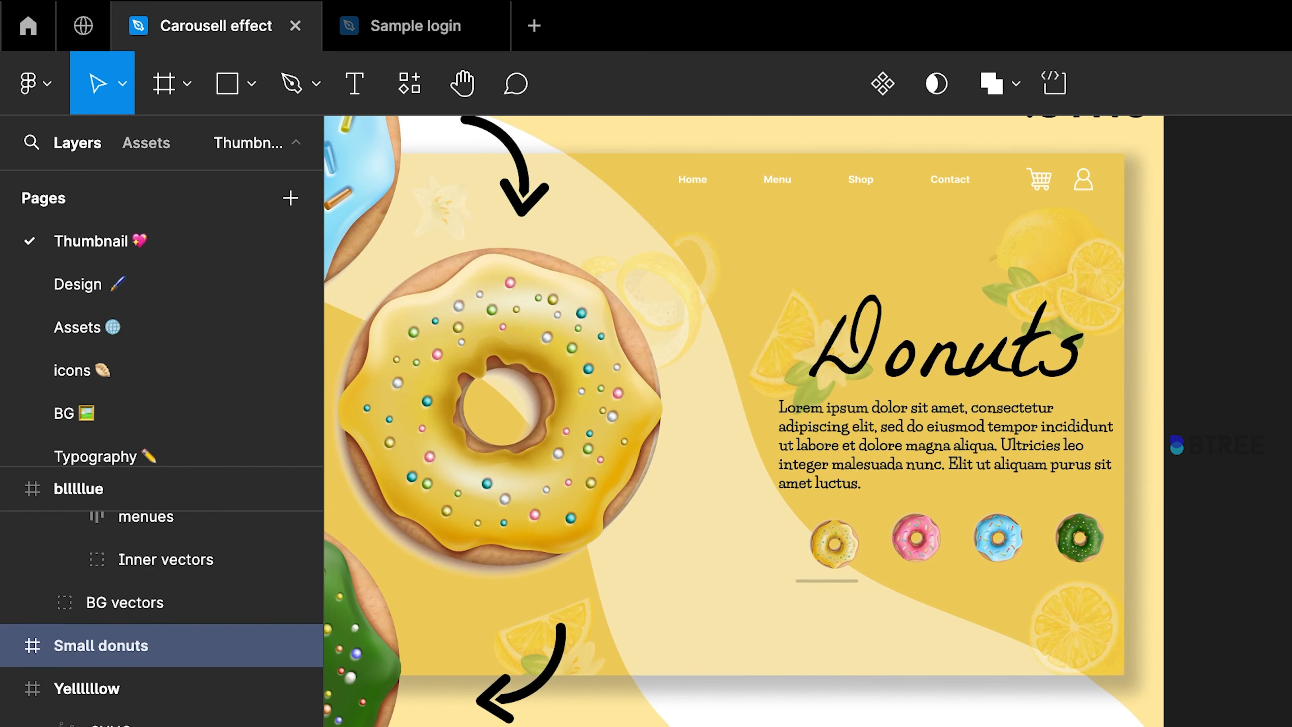
{"action": "left_click", "coordinate": [116, 689]}
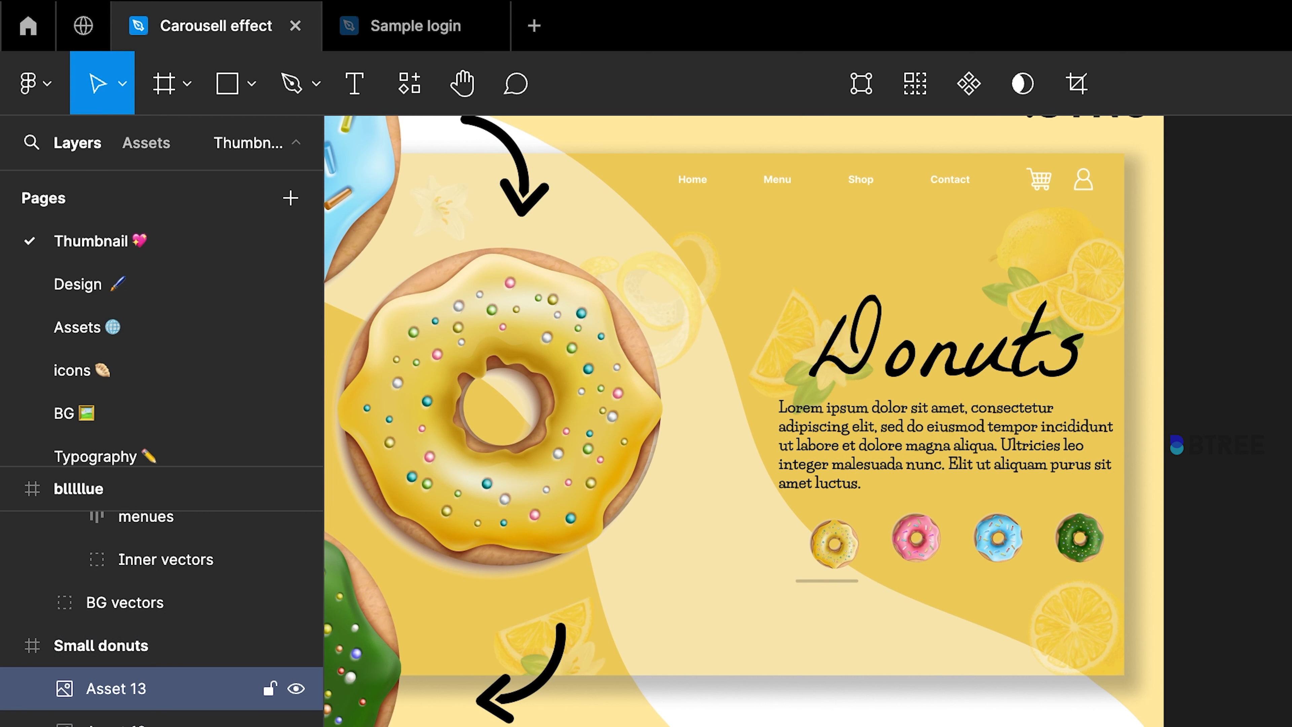
{"action": "scroll", "coordinate": [808, 421], "scroll_direction": "left", "scroll_amount": 3}
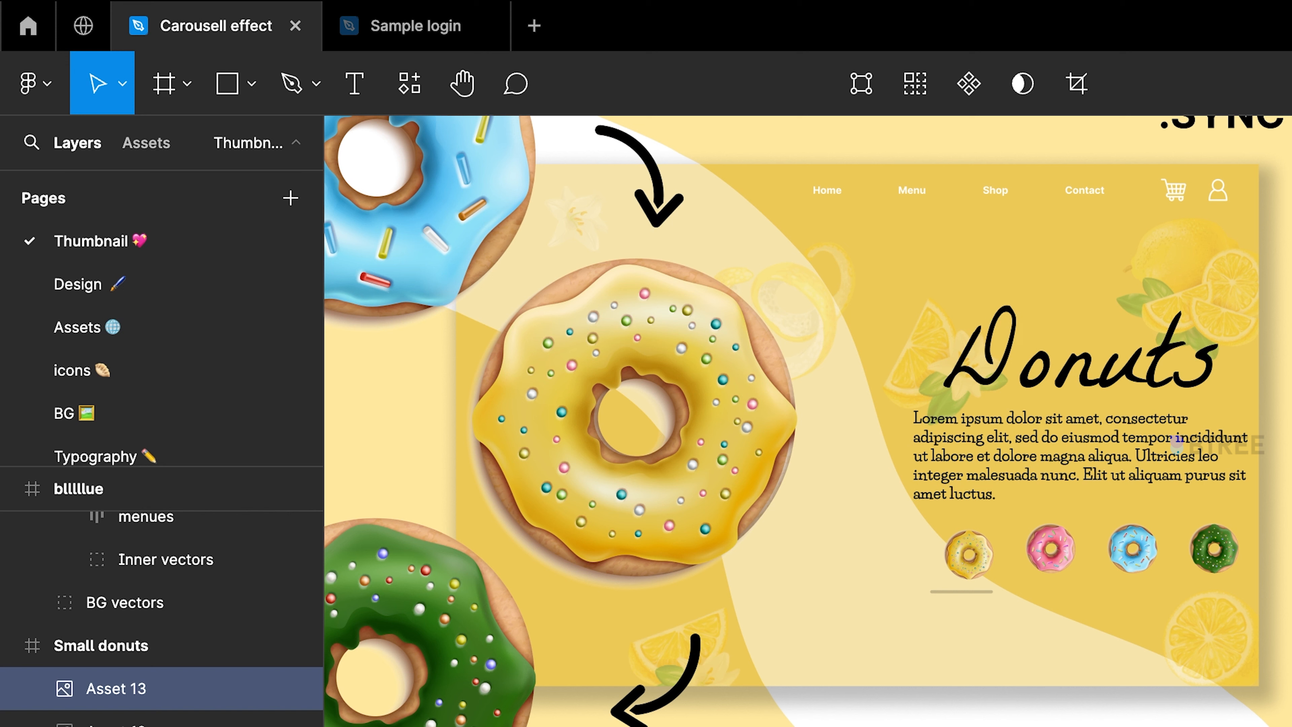
{"action": "scroll", "coordinate": [687, 713], "scroll_direction": "down", "scroll_amount": 5}
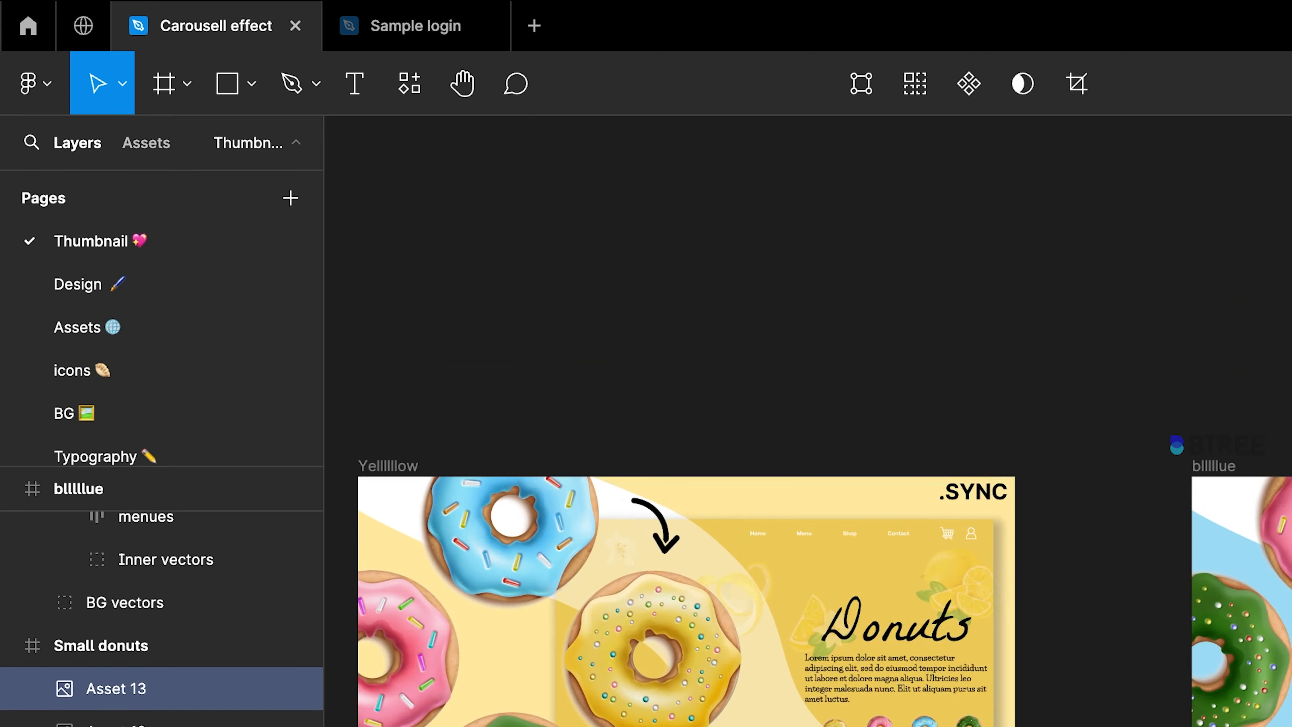
{"action": "scroll", "coordinate": [490, 505], "scroll_direction": "left", "scroll_amount": 3}
{"action": "scroll", "coordinate": [490, 505], "scroll_direction": "down", "scroll_amount": 1}
{"action": "scroll", "coordinate": [794, 713], "scroll_direction": "up", "scroll_amount": 5}
{"action": "scroll", "coordinate": [889, 718], "scroll_direction": "up", "scroll_amount": 3}
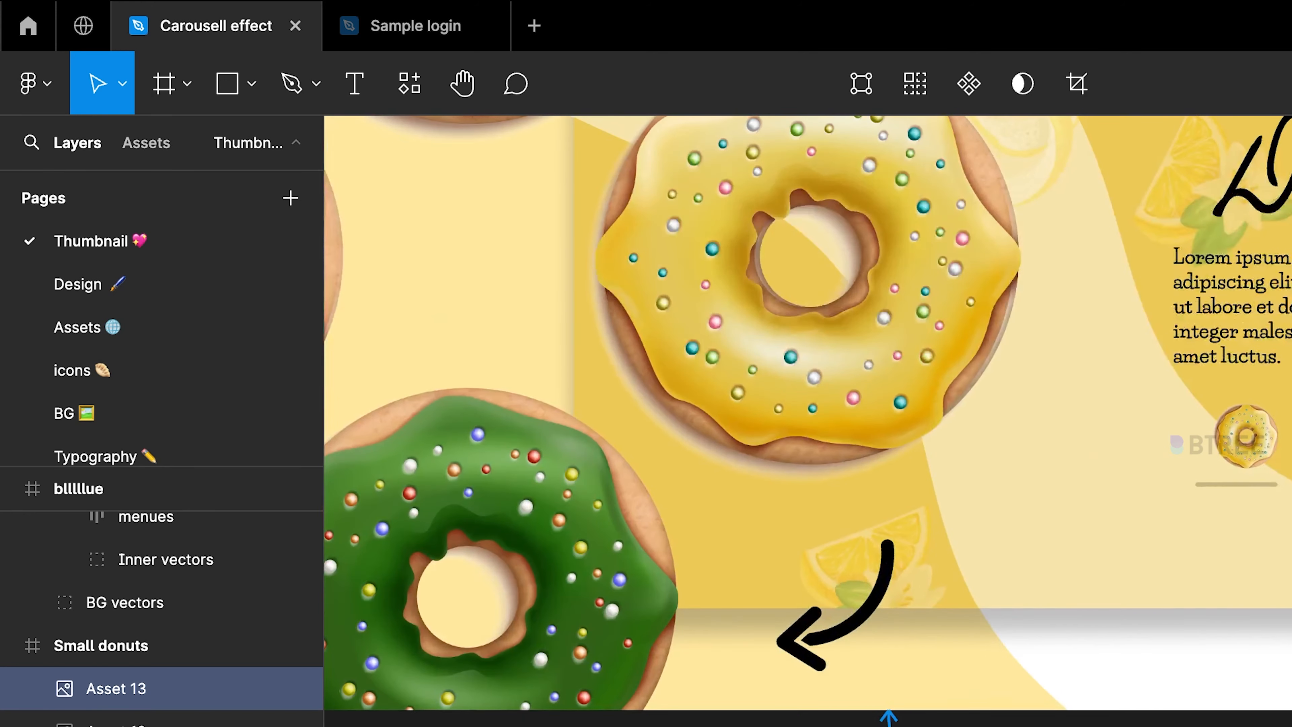
{"action": "left_click", "coordinate": [889, 718]}
{"action": "left_click", "coordinate": [889, 723]}
{"action": "key", "text": "Escape"}
{"action": "scroll", "coordinate": [808, 420], "scroll_direction": "down", "scroll_amount": 5}
{"action": "scroll", "coordinate": [808, 421], "scroll_direction": "right", "scroll_amount": 4}
{"action": "scroll", "coordinate": [808, 421], "scroll_direction": "down", "scroll_amount": 2}
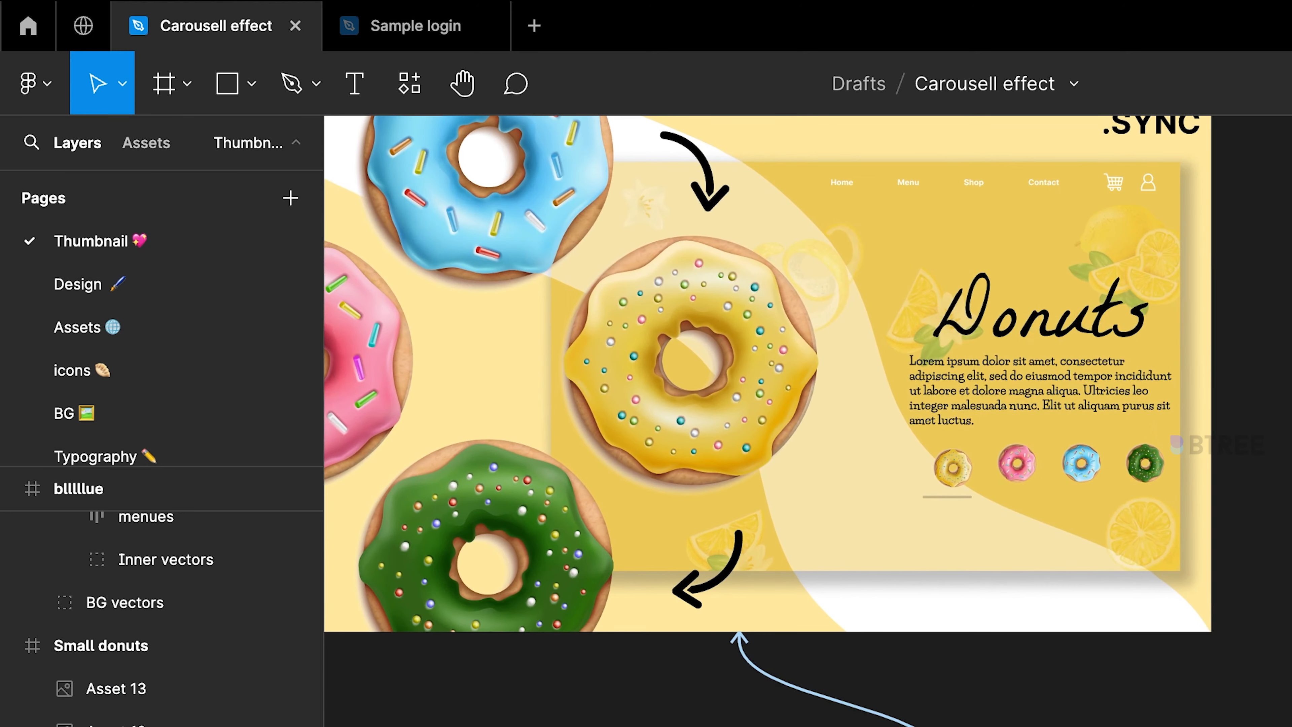
Step: Connect the pink small donut to the pink frame and the blue small donut to the blue frame
{"action": "left_click", "coordinate": [117, 724]}
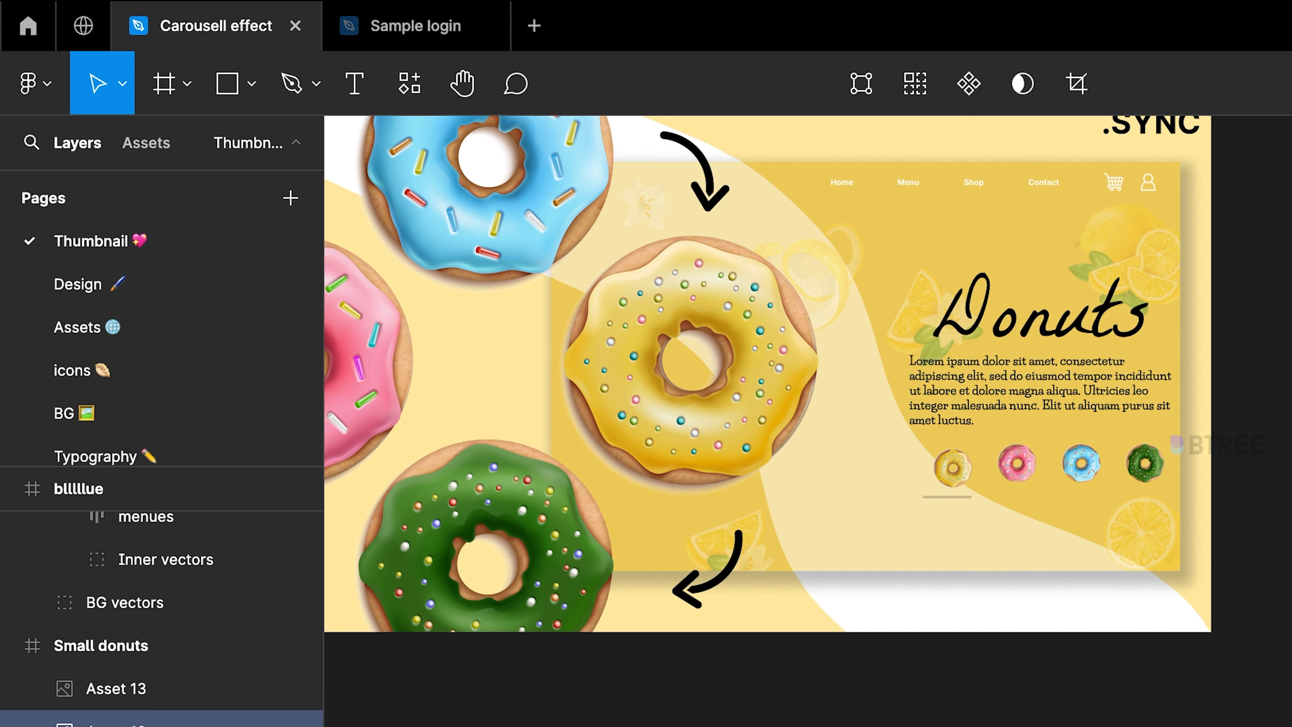
{"action": "scroll", "coordinate": [763, 407], "scroll_direction": "down", "scroll_amount": 5}
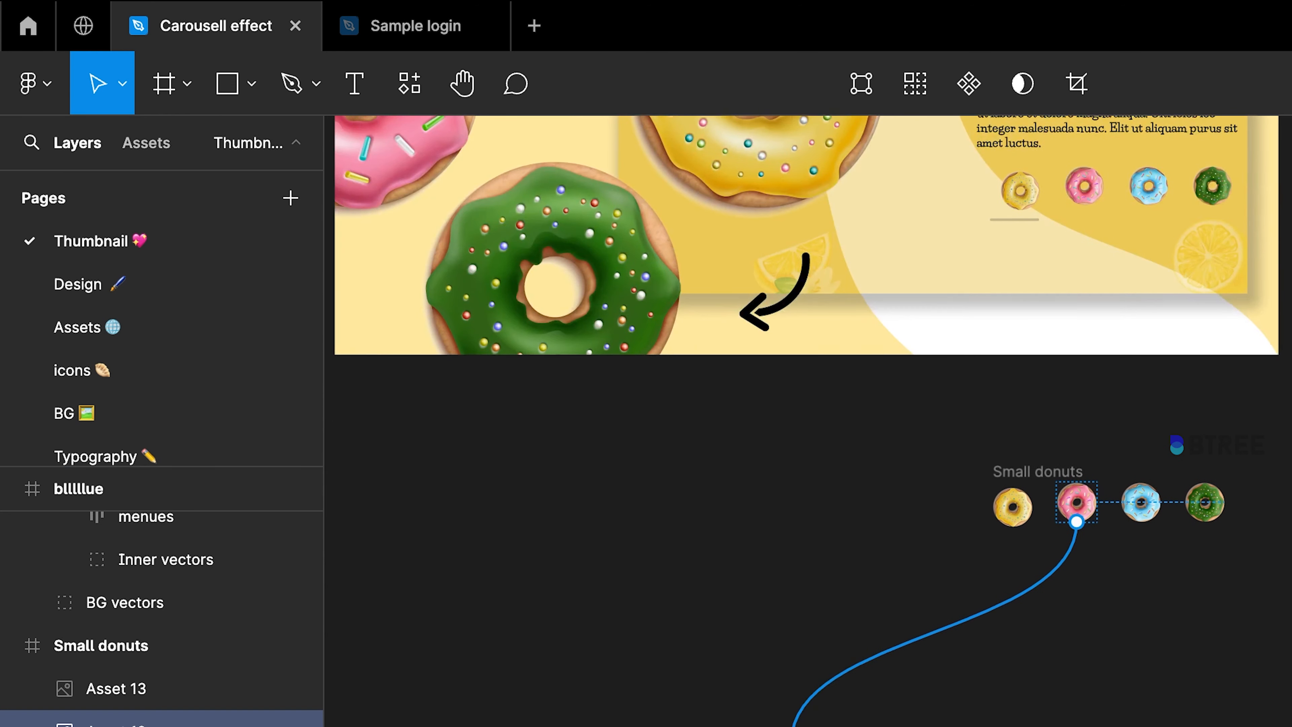
{"action": "scroll", "coordinate": [763, 408], "scroll_direction": "down", "scroll_amount": 1}
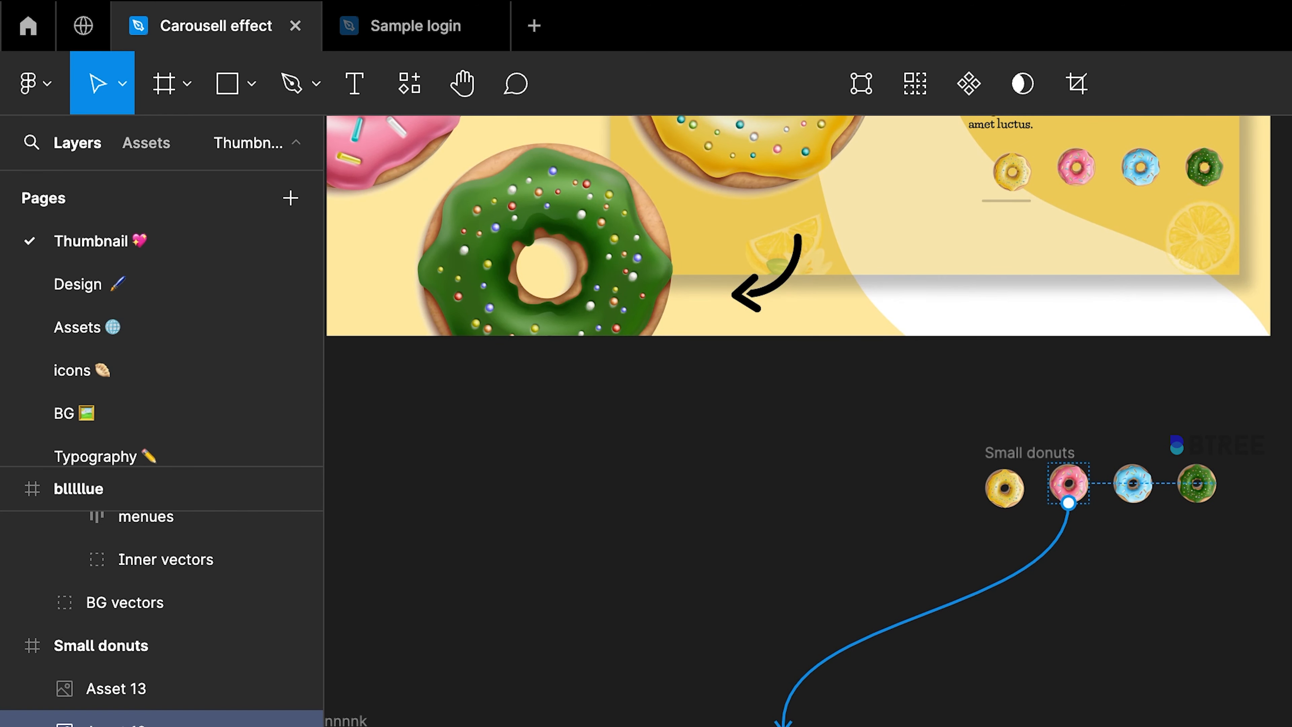
{"action": "left_click", "coordinate": [1132, 504]}
{"action": "left_click_drag", "start_coordinate": [1132, 504], "coordinate": [1291, 482]}
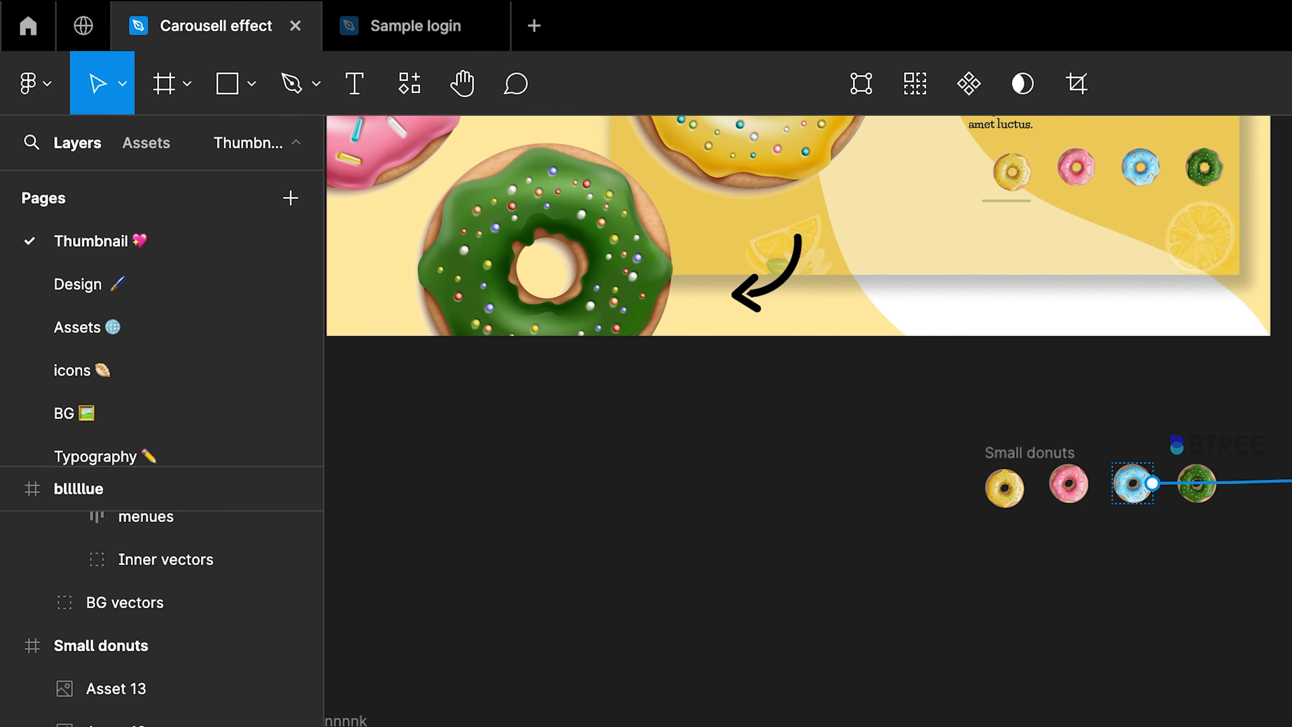
Step: Create a prototype connection from the green small donut to the Greeen frame
{"action": "scroll", "coordinate": [1068, 508], "scroll_direction": "right", "scroll_amount": 6}
{"action": "scroll", "coordinate": [1067, 508], "scroll_direction": "down", "scroll_amount": 2}
{"action": "left_click", "coordinate": [914, 435]}
{"action": "left_click_drag", "start_coordinate": [915, 437], "coordinate": [1279, 655]}
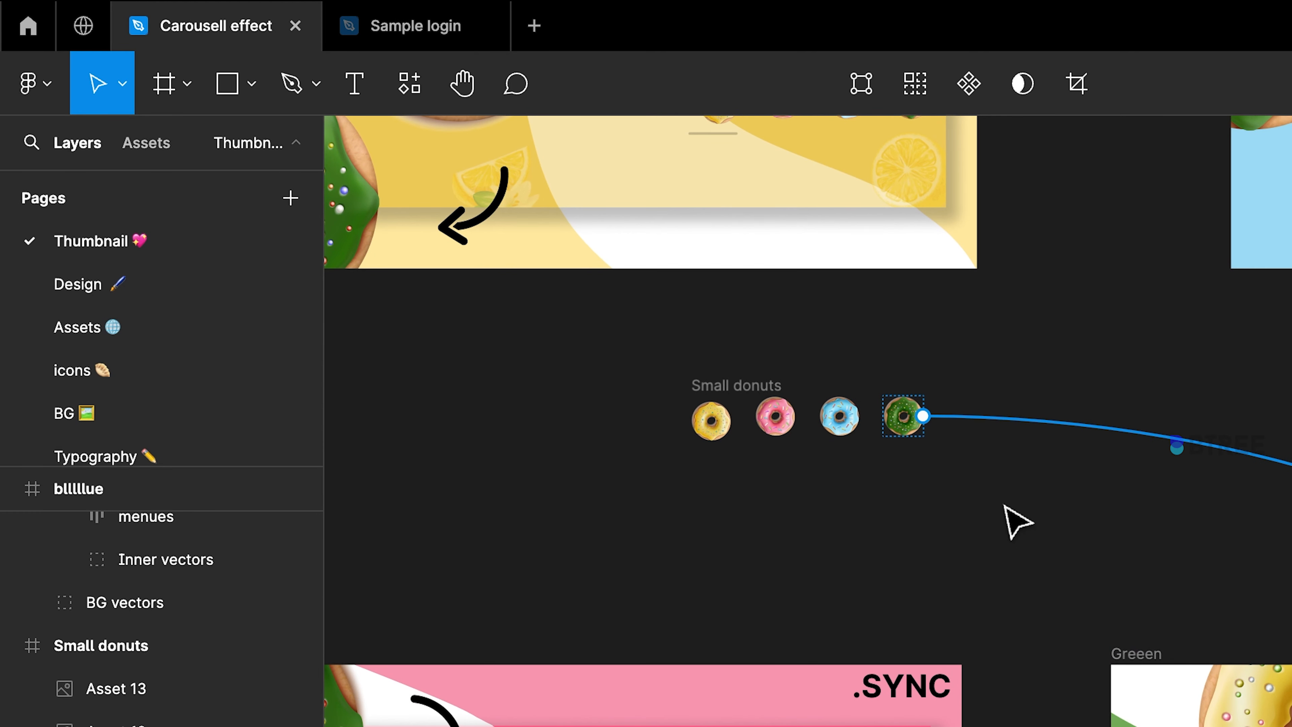
{"action": "scroll", "coordinate": [1103, 549], "scroll_direction": "right", "scroll_amount": 6}
{"action": "scroll", "coordinate": [1103, 549], "scroll_direction": "down", "scroll_amount": 1}
{"action": "left_click", "coordinate": [1198, 455]}
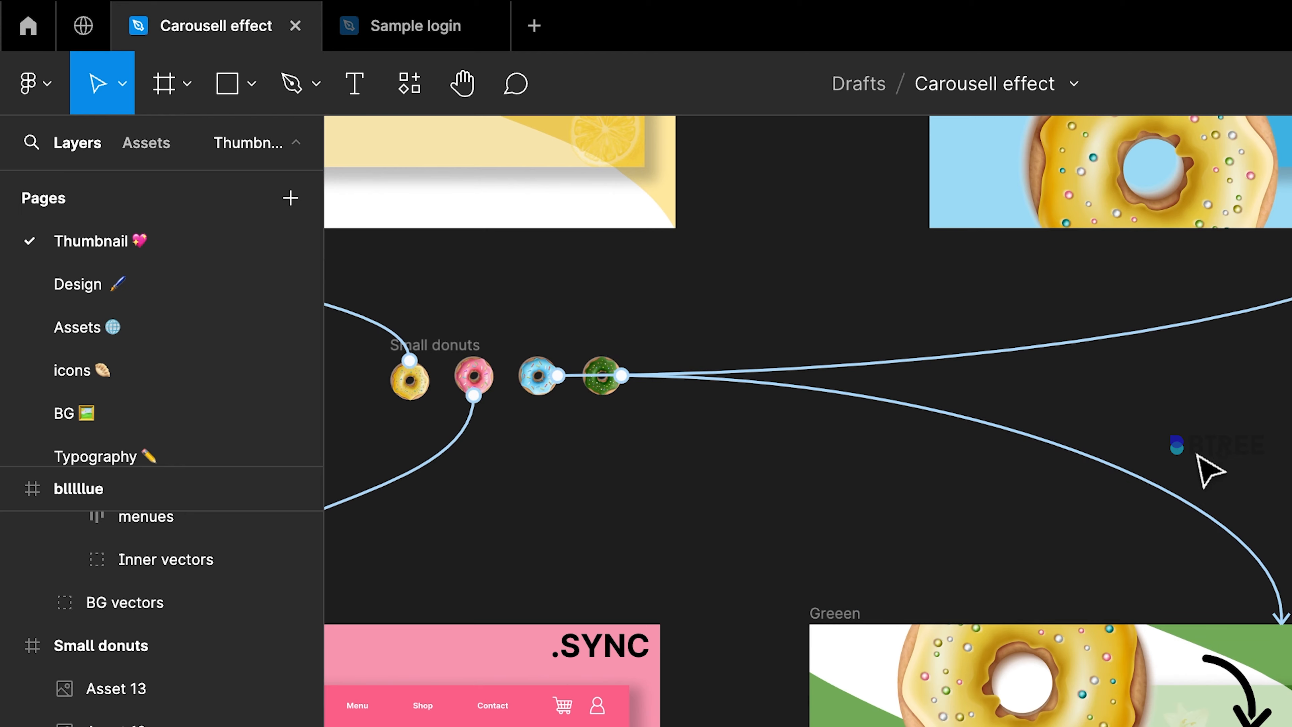
Step: Display the rulers and guides around the original small donut row in the yellow frame
{"action": "scroll", "coordinate": [1253, 487], "scroll_direction": "up", "scroll_amount": 4}
{"action": "scroll", "coordinate": [1253, 486], "scroll_direction": "left", "scroll_amount": 5}
{"action": "scroll", "coordinate": [831, 525], "scroll_direction": "down", "scroll_amount": 4}
{"action": "scroll", "coordinate": [831, 524], "scroll_direction": "up", "scroll_amount": 6}
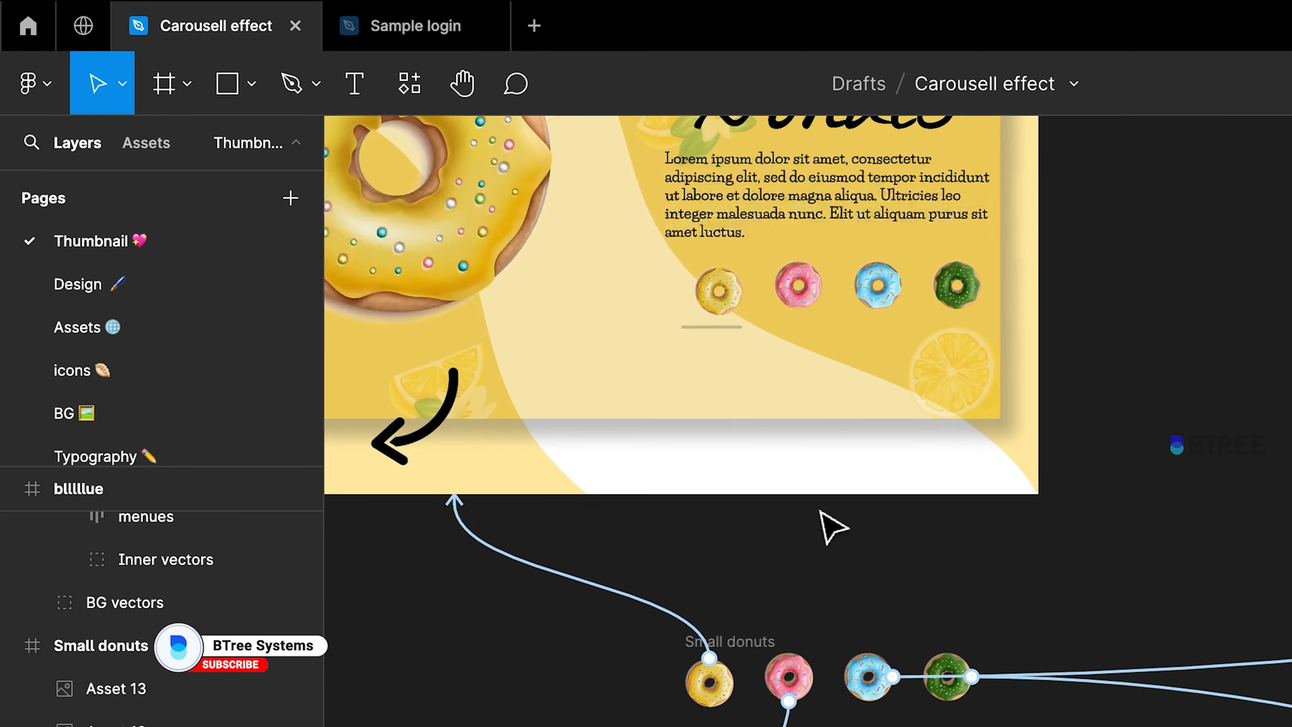
{"action": "left_click", "coordinate": [758, 430]}
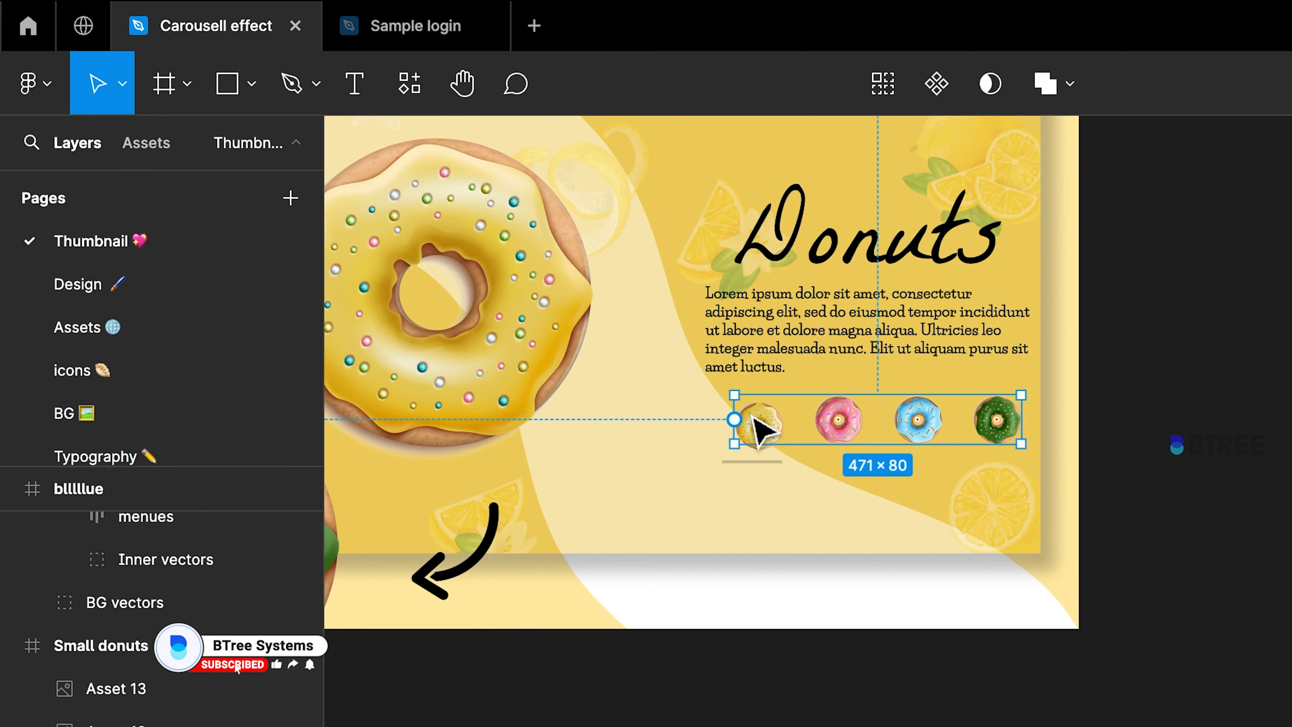
{"action": "left_click", "coordinate": [1171, 712]}
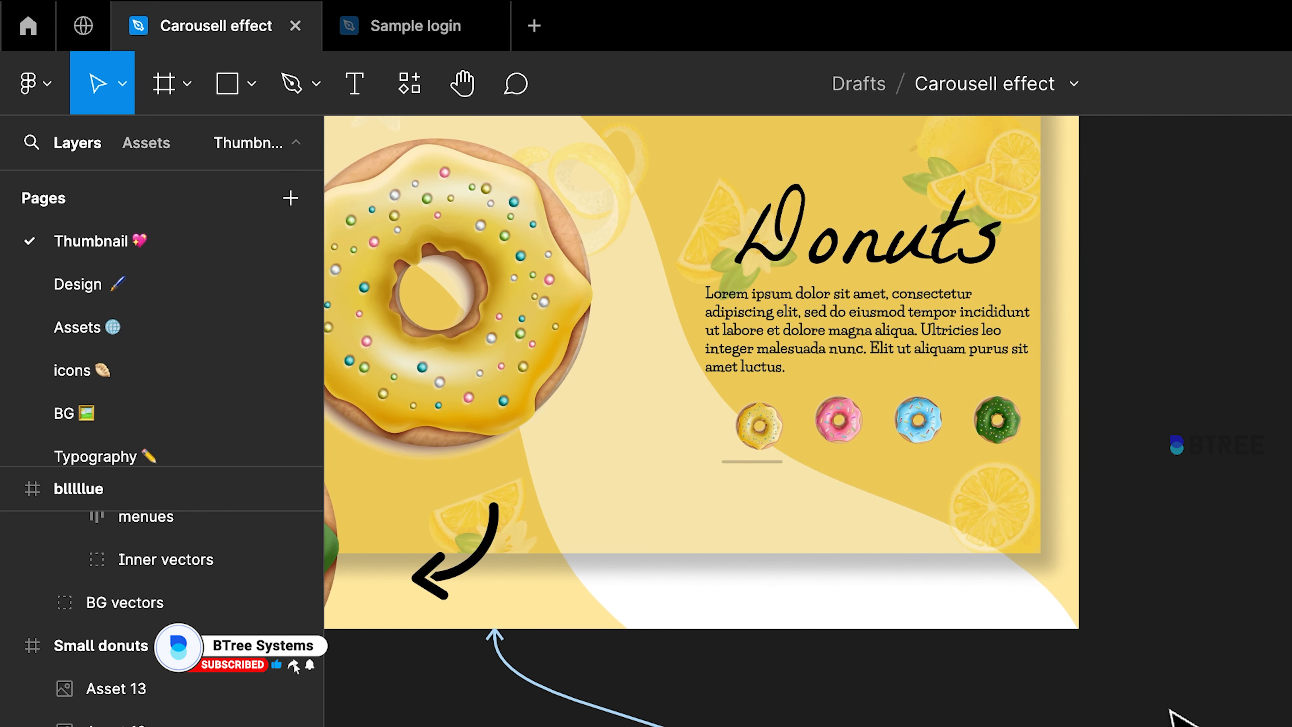
{"action": "key", "text": "shift+r"}
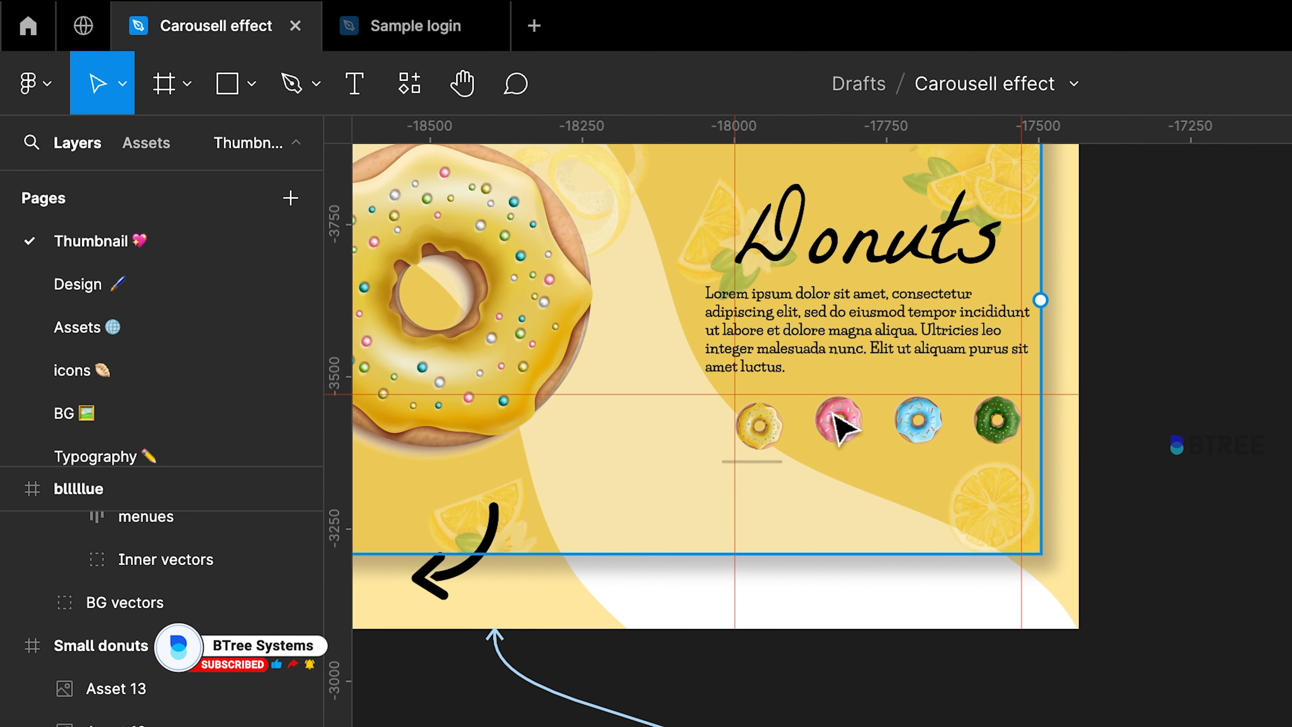
Step: Examine the guides around the yellow frame's small donut row and the prototype connections of the duplicated donuts below
{"action": "scroll", "coordinate": [840, 423], "scroll_direction": "down", "scroll_amount": 5}
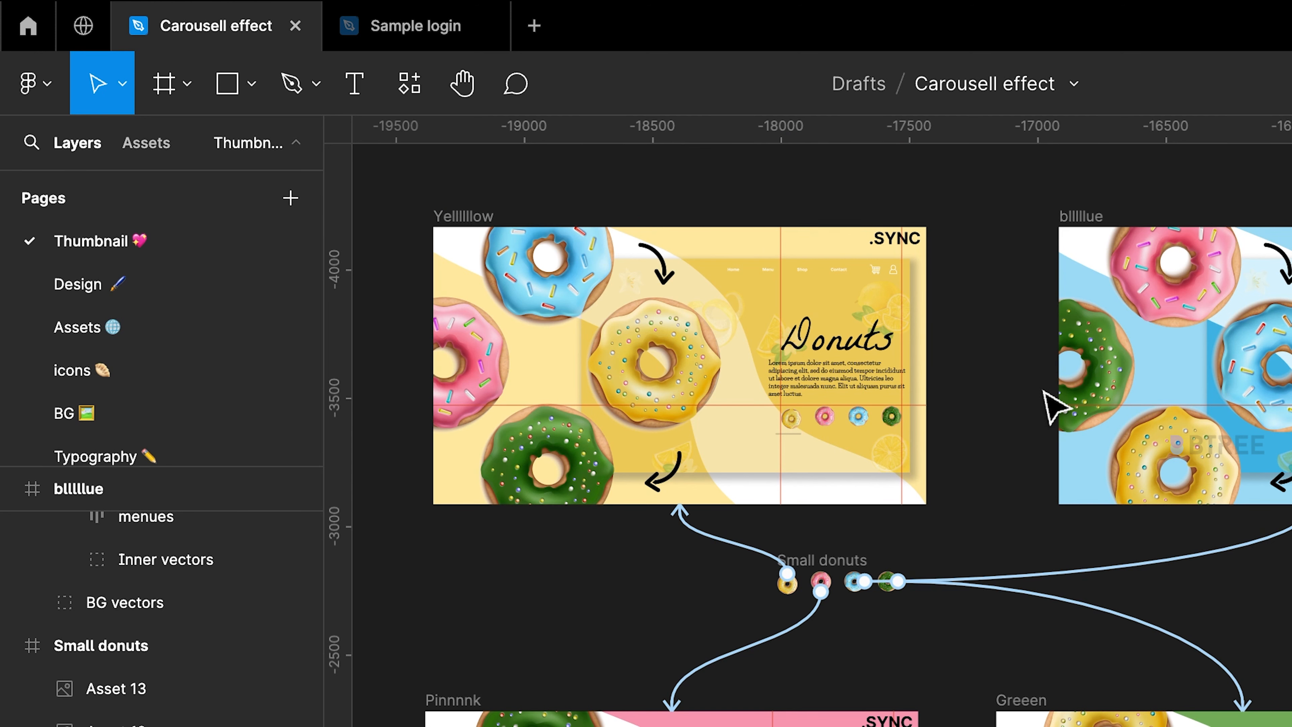
{"action": "scroll", "coordinate": [939, 425], "scroll_direction": "up", "scroll_amount": 3}
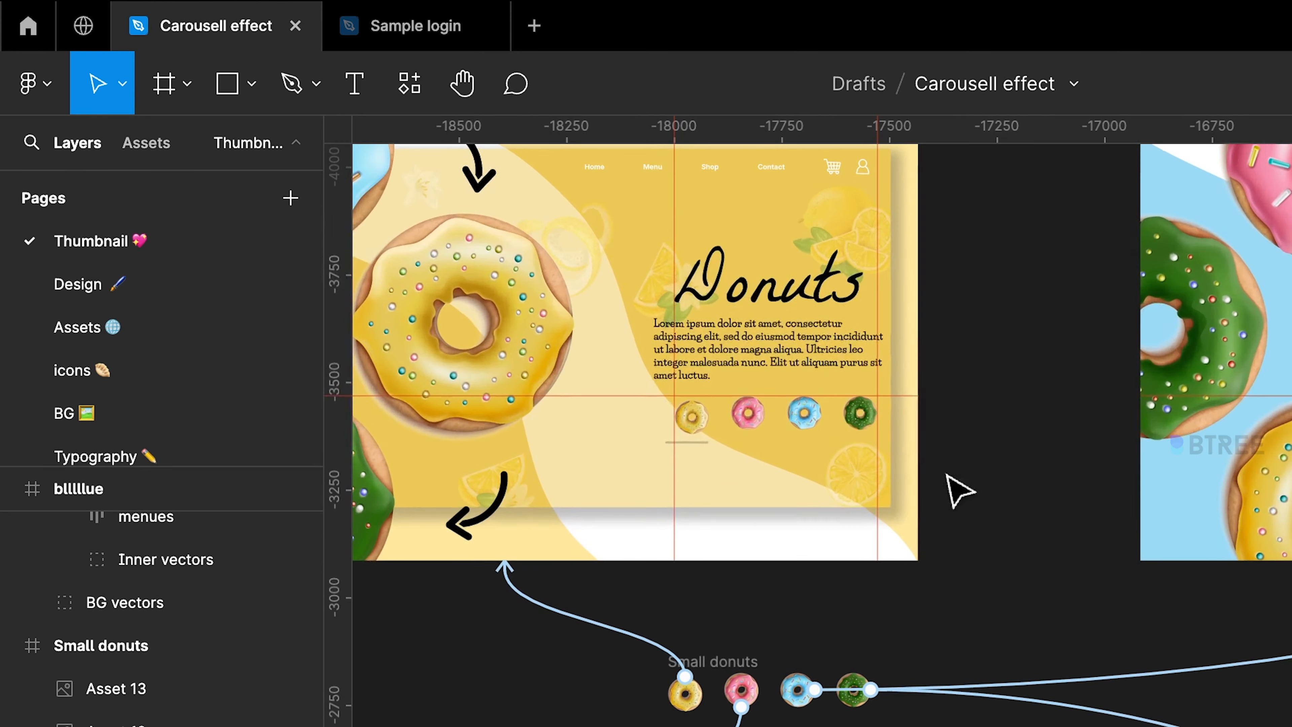
{"action": "left_click", "coordinate": [708, 689]}
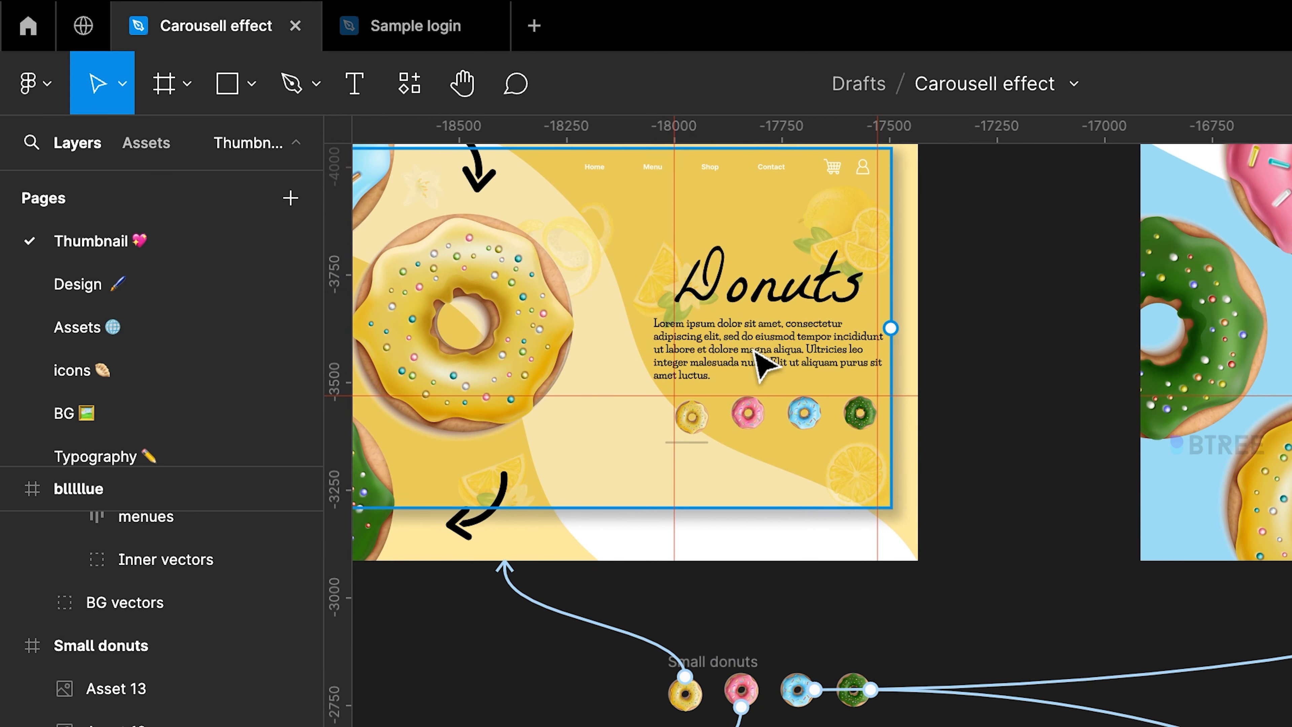
{"action": "scroll", "coordinate": [713, 356], "scroll_direction": "up", "scroll_amount": 3}
{"action": "scroll", "coordinate": [712, 356], "scroll_direction": "left", "scroll_amount": 4}
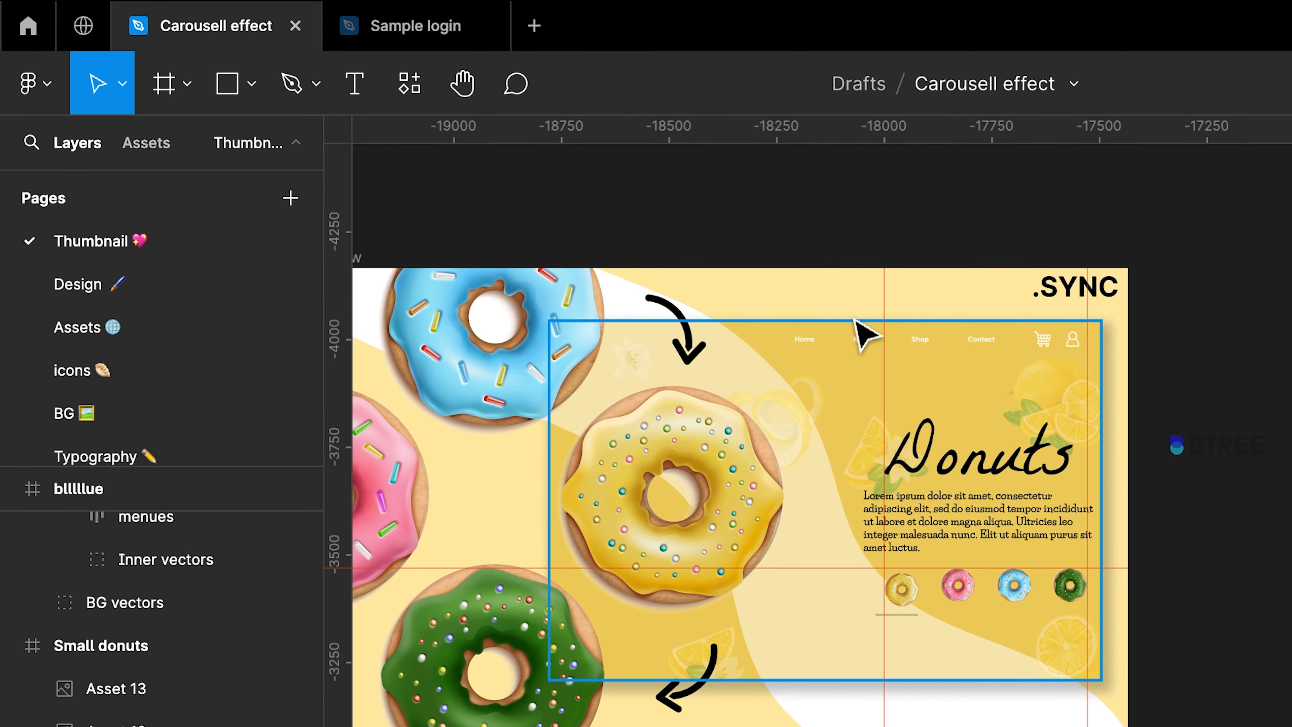
{"action": "scroll", "coordinate": [966, 333], "scroll_direction": "down", "scroll_amount": 1}
{"action": "scroll", "coordinate": [1221, 328], "scroll_direction": "down", "scroll_amount": 2}
{"action": "scroll", "coordinate": [1221, 328], "scroll_direction": "right", "scroll_amount": 2}
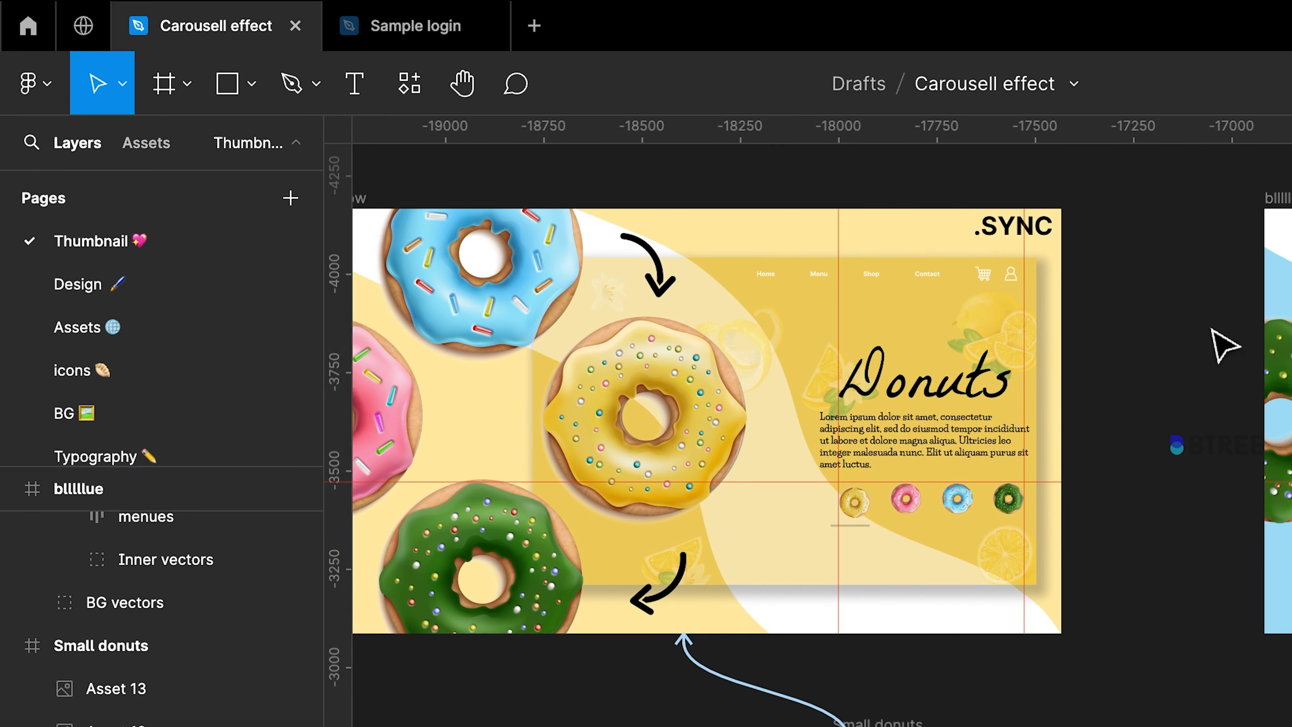
{"action": "scroll", "coordinate": [1145, 369], "scroll_direction": "up", "scroll_amount": 3}
Step: Delete the original small donut rows from the inner panels of the yellow and blue frames
{"action": "left_click", "coordinate": [709, 557]}
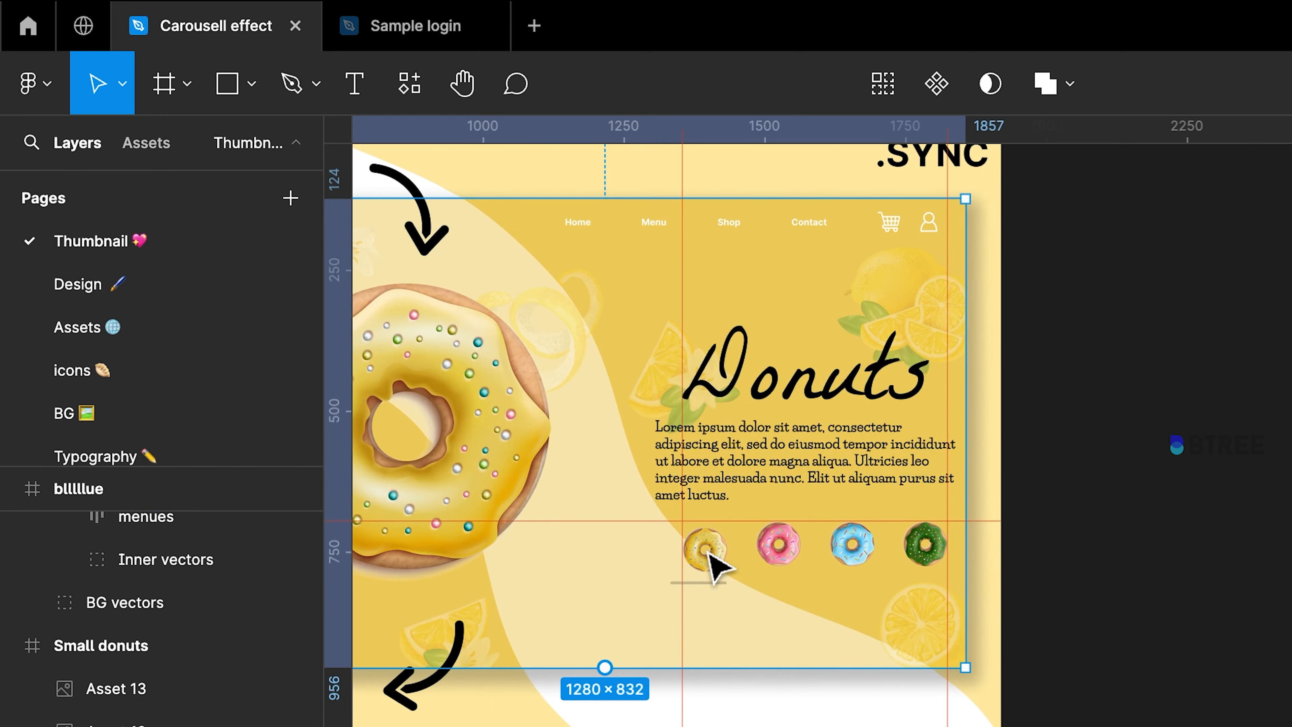
{"action": "double_click", "coordinate": [708, 555]}
{"action": "key", "text": "Delete"}
{"action": "scroll", "coordinate": [722, 565], "scroll_direction": "down", "scroll_amount": 3}
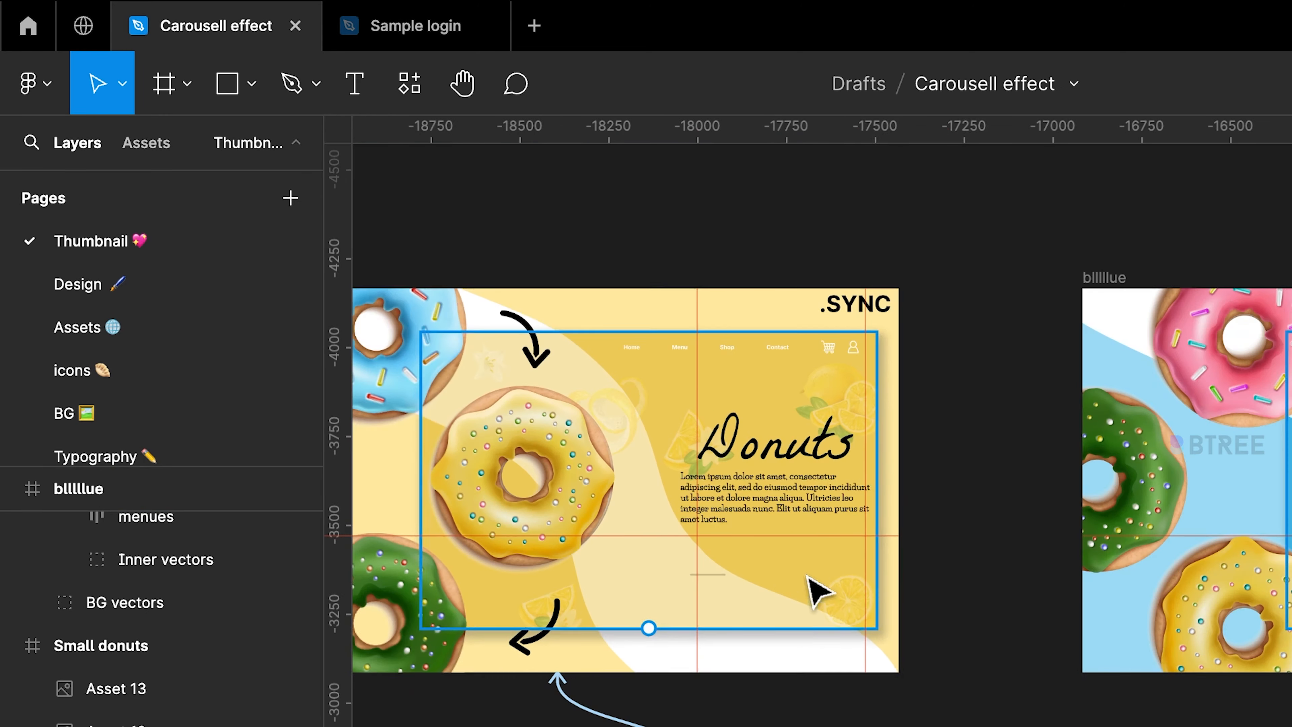
{"action": "scroll", "coordinate": [811, 585], "scroll_direction": "right", "scroll_amount": 5}
{"action": "scroll", "coordinate": [811, 586], "scroll_direction": "down", "scroll_amount": 1}
{"action": "double_click", "coordinate": [1279, 497]}
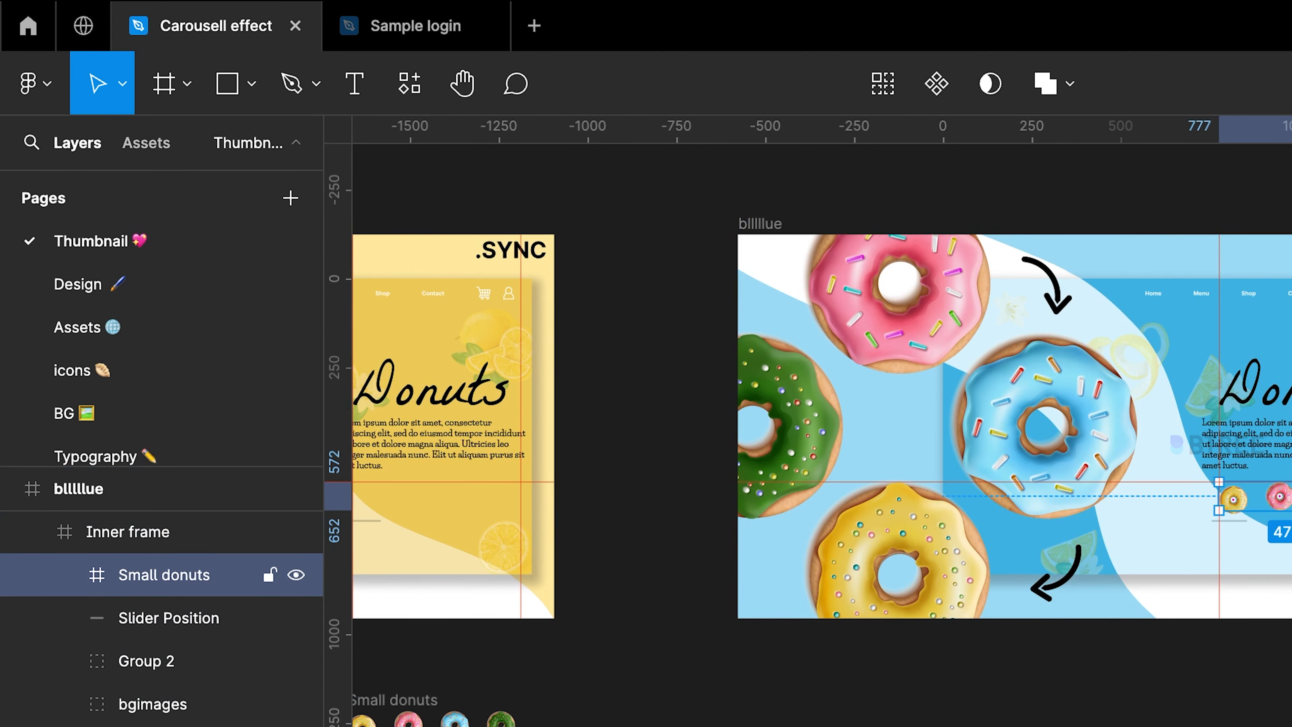
{"action": "key", "text": "Delete"}
Step: Delete the original small donut rows from the inner panels of the Greeen and pink frames
{"action": "scroll", "coordinate": [1246, 498], "scroll_direction": "down", "scroll_amount": 6}
{"action": "scroll", "coordinate": [1246, 499], "scroll_direction": "left", "scroll_amount": 3}
{"action": "double_click", "coordinate": [1285, 720]}
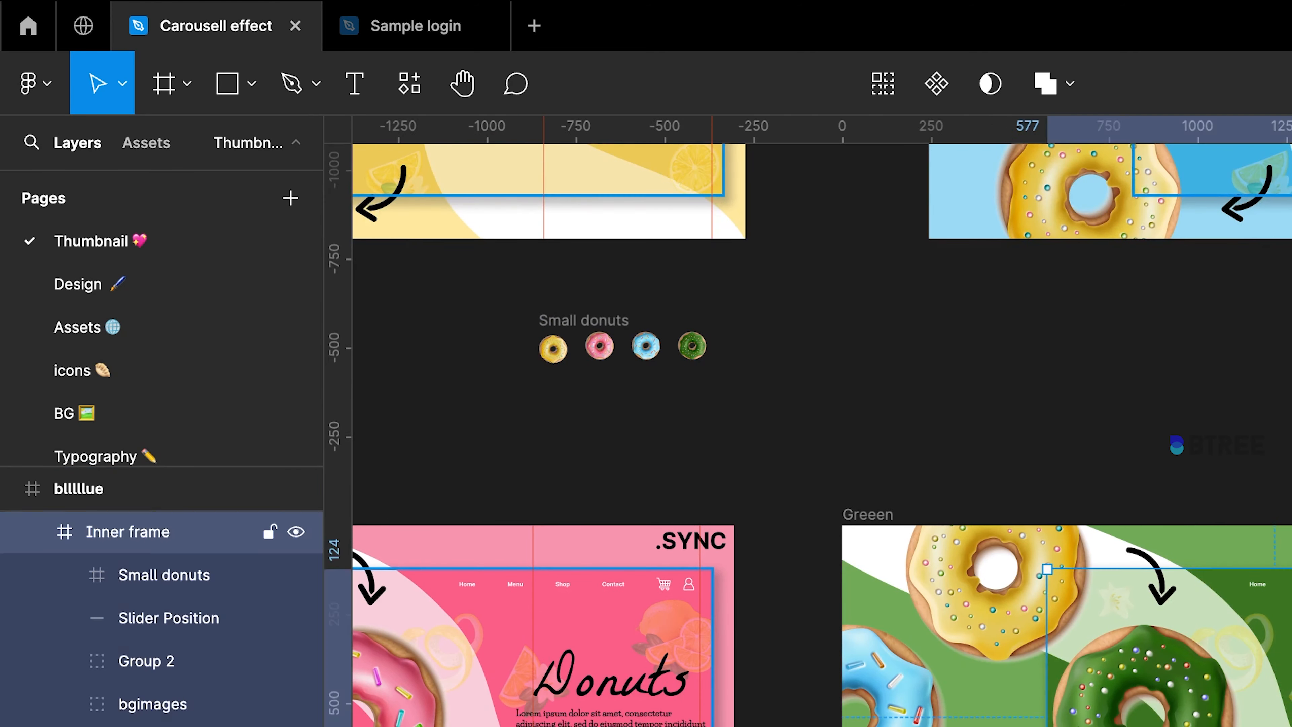
{"action": "key", "text": "BackSpace"}
{"action": "scroll", "coordinate": [822, 435], "scroll_direction": "left", "scroll_amount": 3}
{"action": "scroll", "coordinate": [822, 435], "scroll_direction": "down", "scroll_amount": 1}
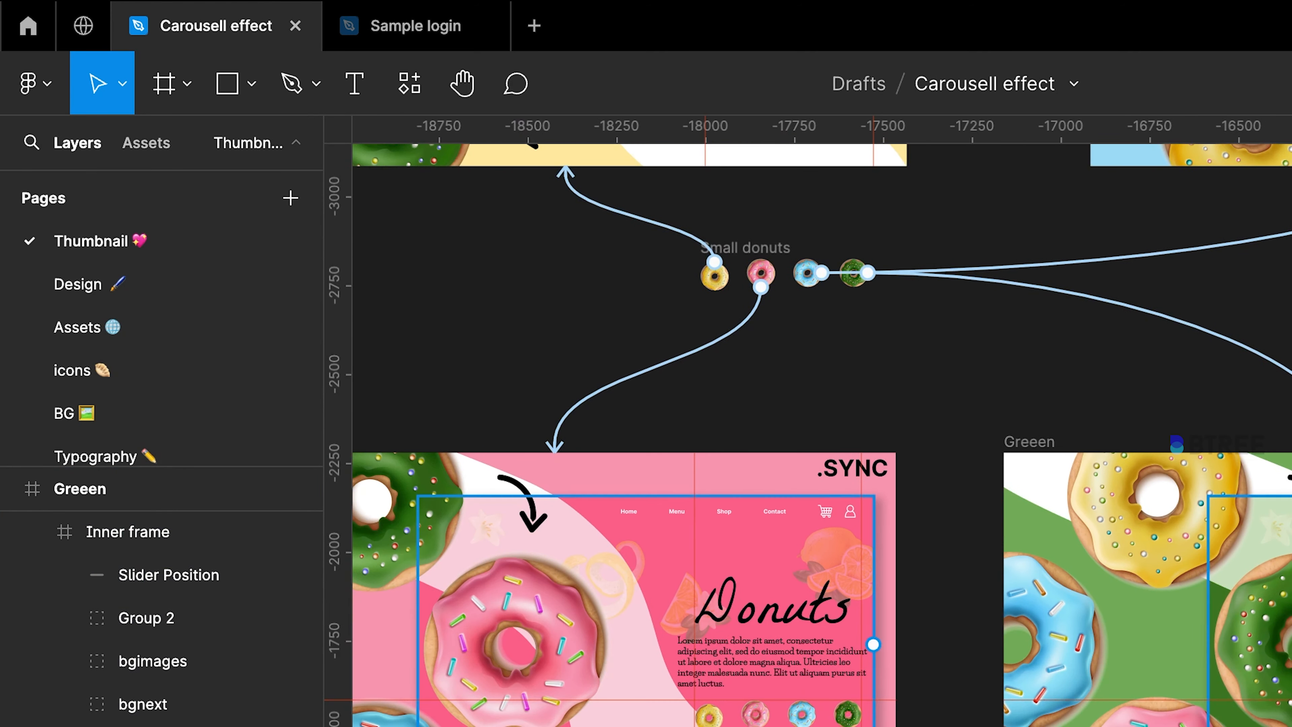
{"action": "double_click", "coordinate": [779, 717]}
{"action": "key", "text": "BackSpace"}
{"action": "scroll", "coordinate": [960, 522], "scroll_direction": "up", "scroll_amount": 5}
{"action": "key", "text": "Escape"}
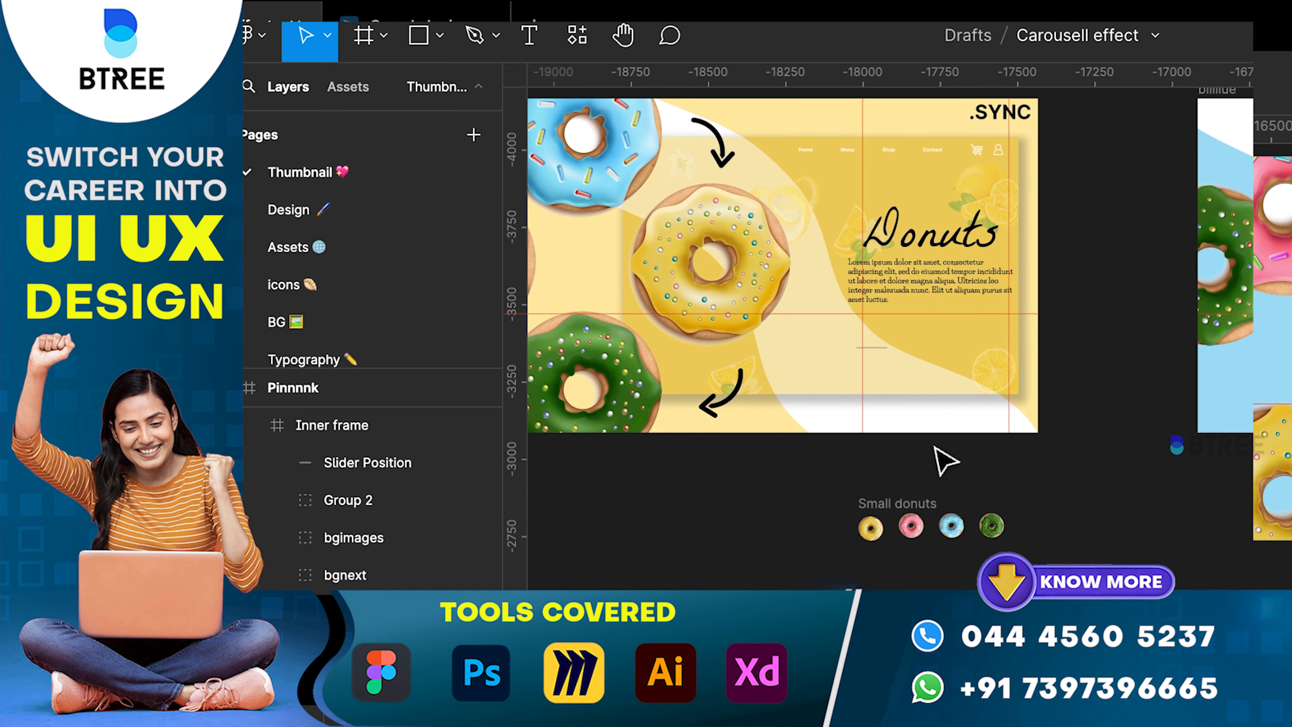
Step: Move the connected Small donuts frame onto the yellow frame's inner panel, aligned with the guides at X 779 and Y 572
{"action": "left_click", "coordinate": [912, 497]}
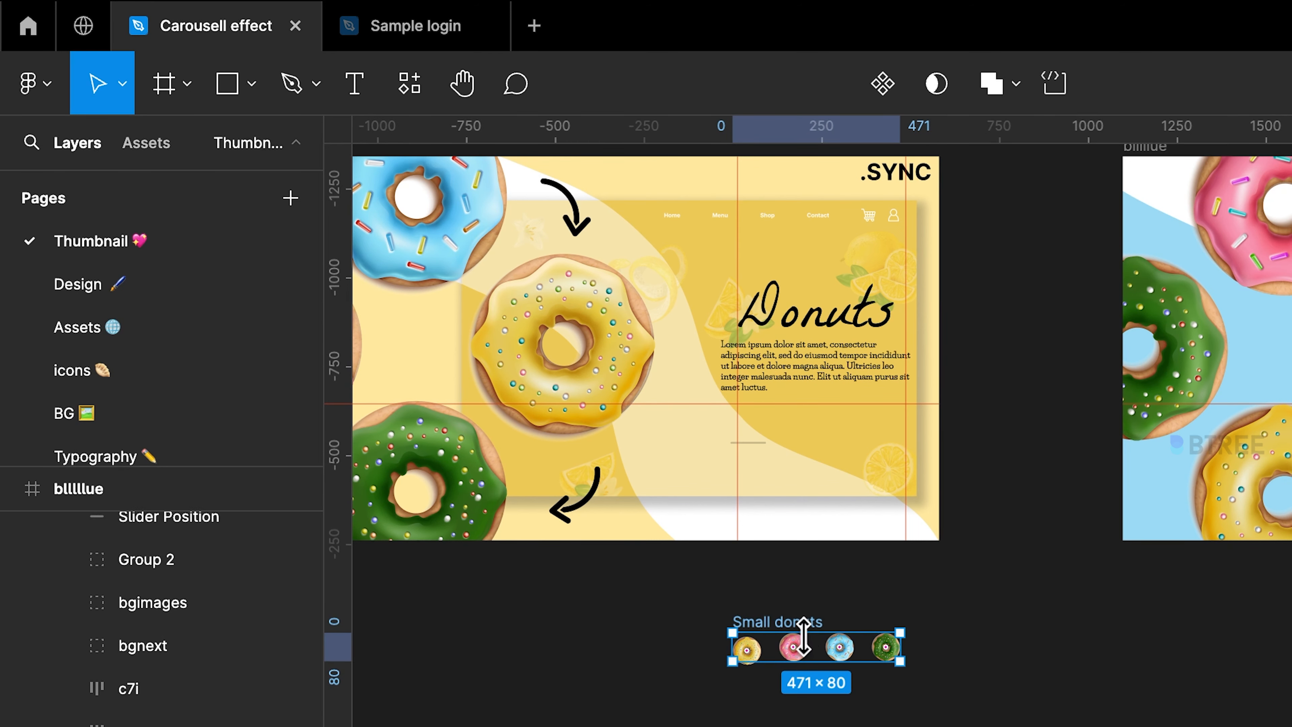
{"action": "scroll", "coordinate": [811, 642], "scroll_direction": "up", "scroll_amount": 3}
{"action": "scroll", "coordinate": [811, 642], "scroll_direction": "up", "scroll_amount": 3}
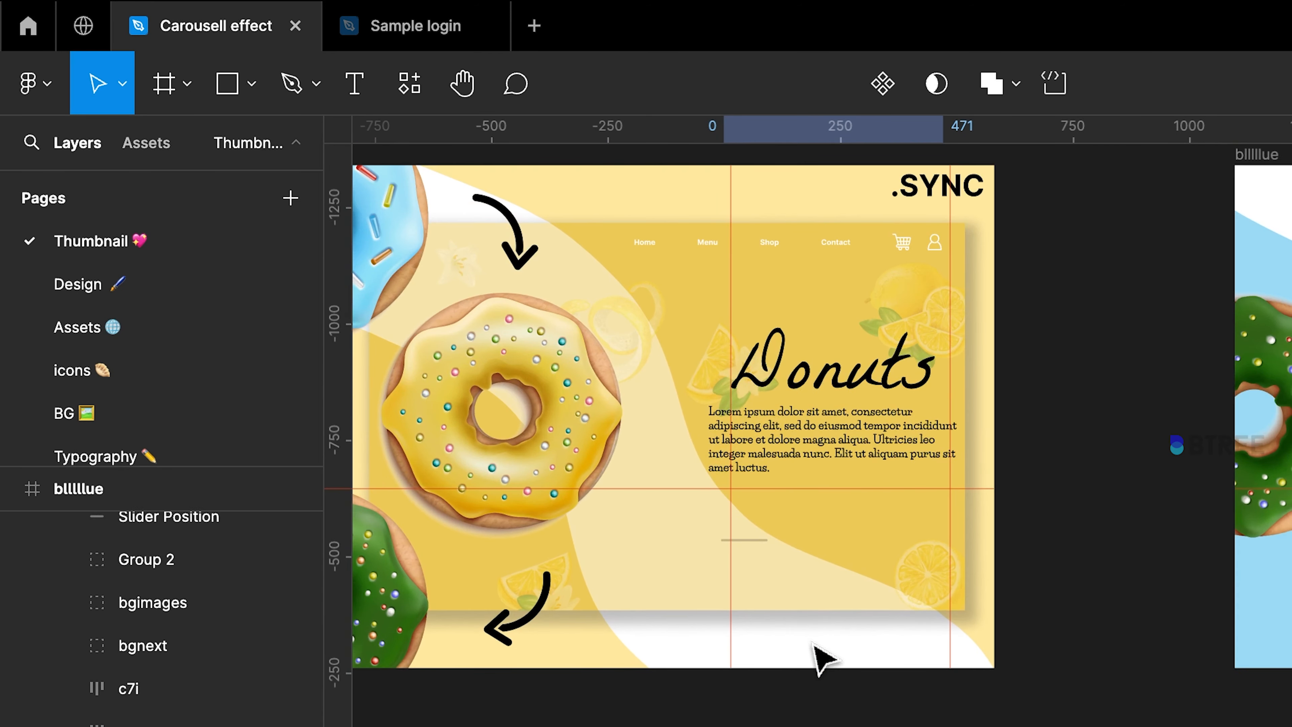
{"action": "scroll", "coordinate": [814, 644], "scroll_direction": "up", "scroll_amount": 4}
{"action": "scroll", "coordinate": [830, 519], "scroll_direction": "right", "scroll_amount": 2}
{"action": "scroll", "coordinate": [831, 519], "scroll_direction": "up", "scroll_amount": 1}
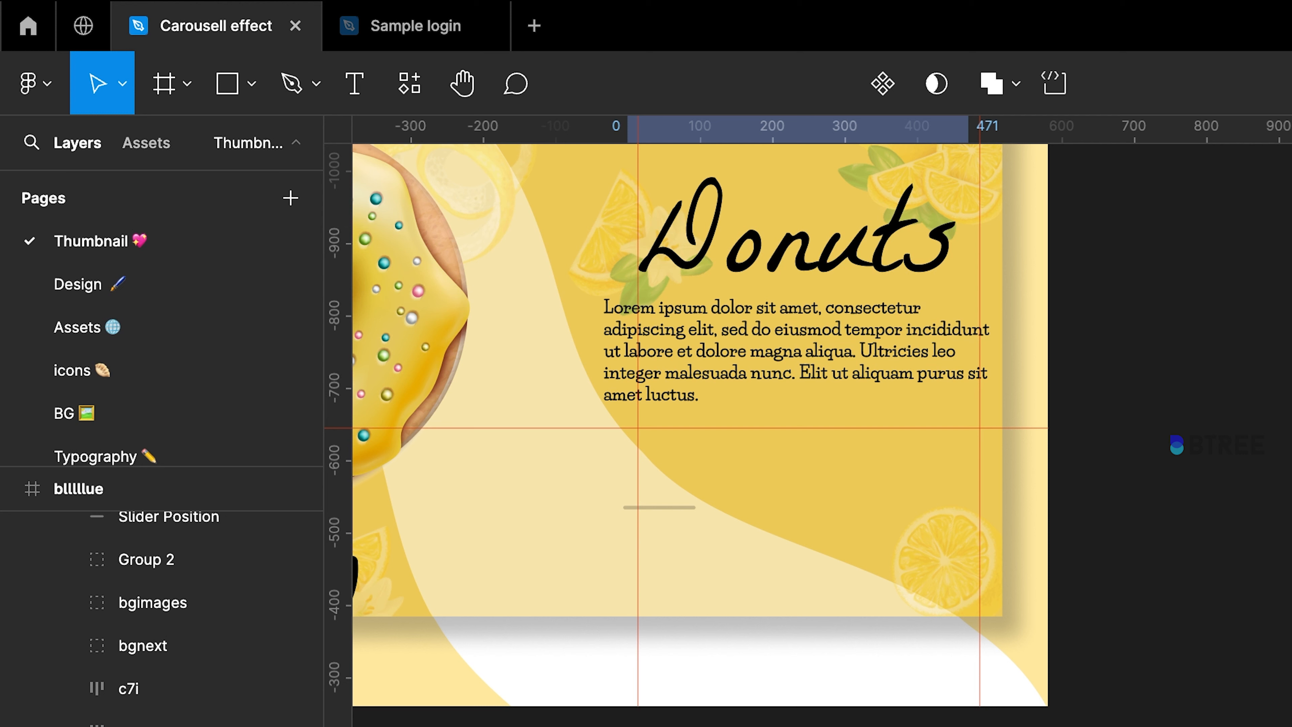
{"action": "left_click_drag", "start_coordinate": [817, 725], "coordinate": [811, 457]}
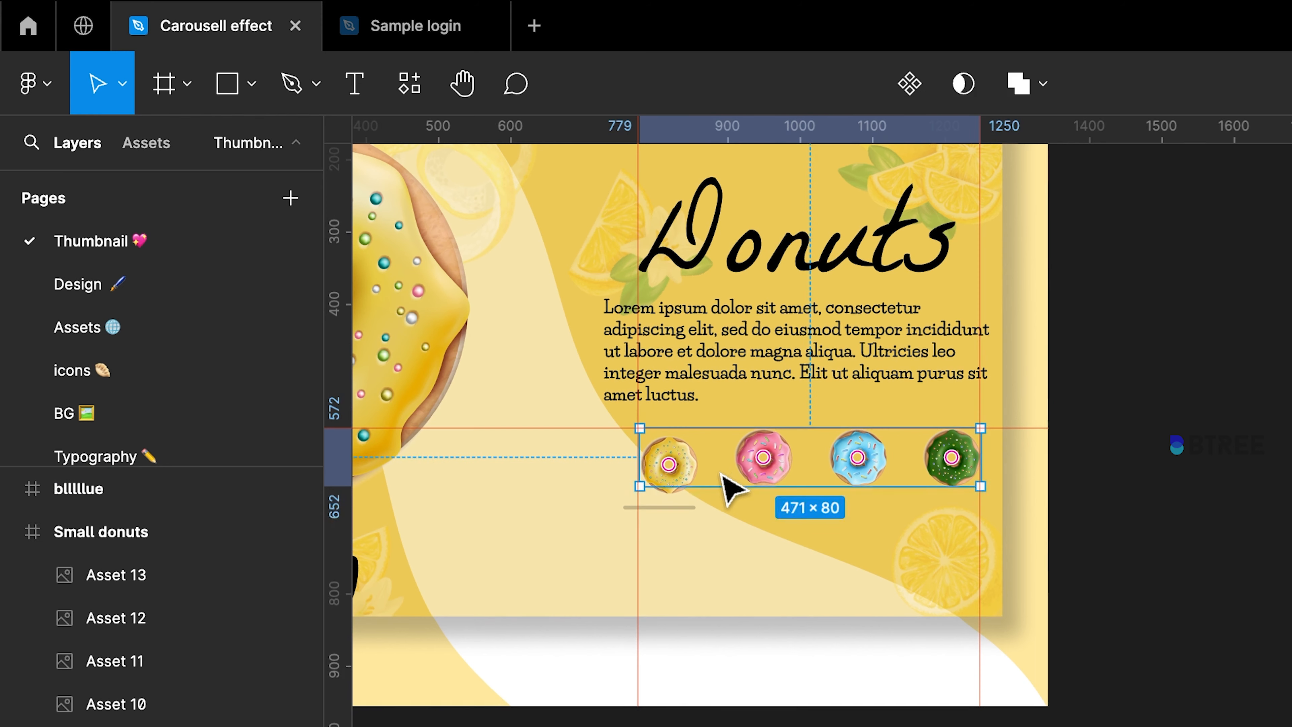
{"action": "scroll", "coordinate": [827, 514], "scroll_direction": "up", "scroll_amount": 3}
{"action": "scroll", "coordinate": [828, 514], "scroll_direction": "up", "scroll_amount": 5}
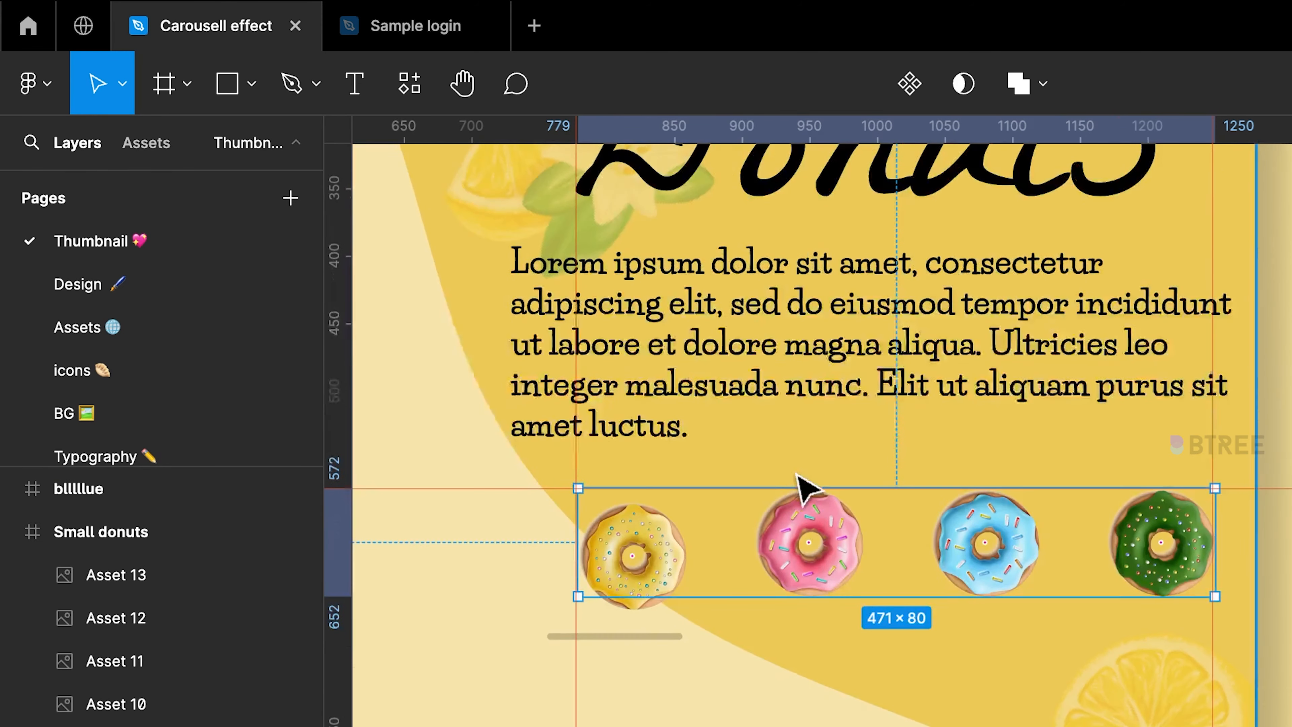
Step: Align the yellow frame's small donut row to X 777 and shift the slider bar beneath it 10 px right
{"action": "key", "text": "alt"}
{"action": "left_click_drag", "start_coordinate": [874, 573], "coordinate": [876, 577]}
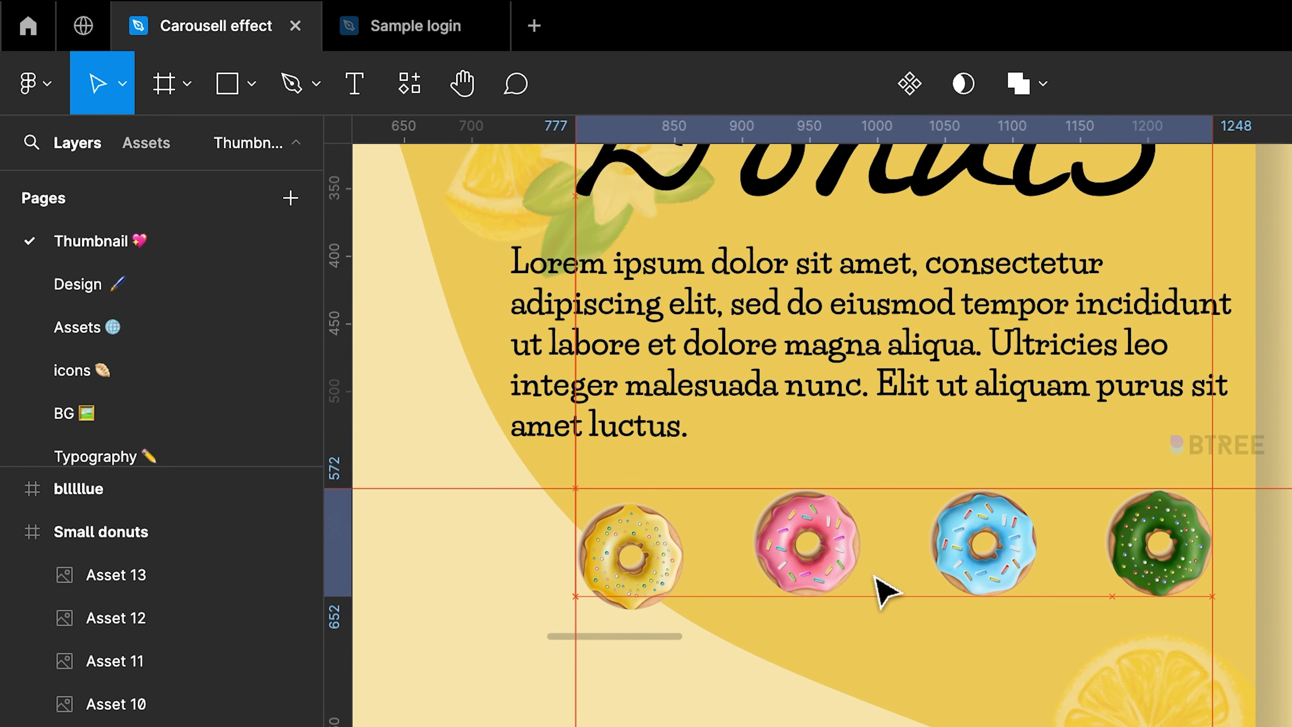
{"action": "left_click", "coordinate": [677, 639]}
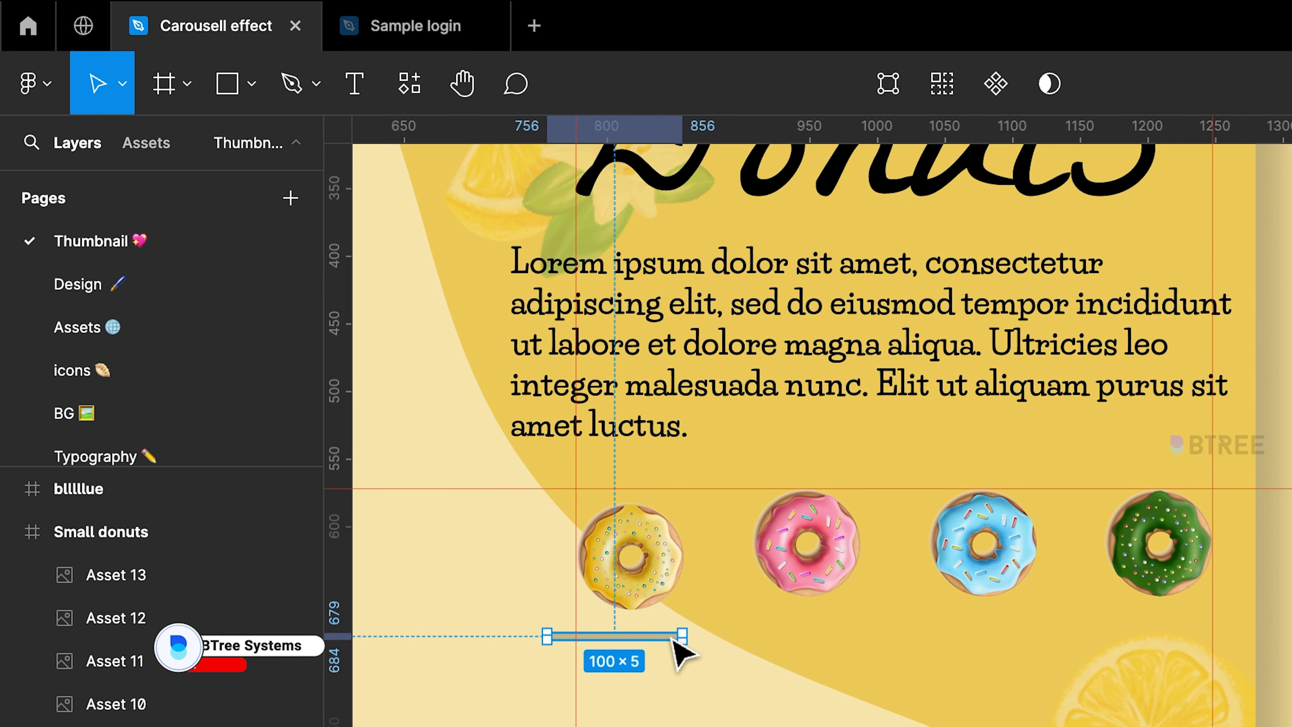
{"action": "key", "text": "shift+Right"}
{"action": "key", "text": "shift+Left"}
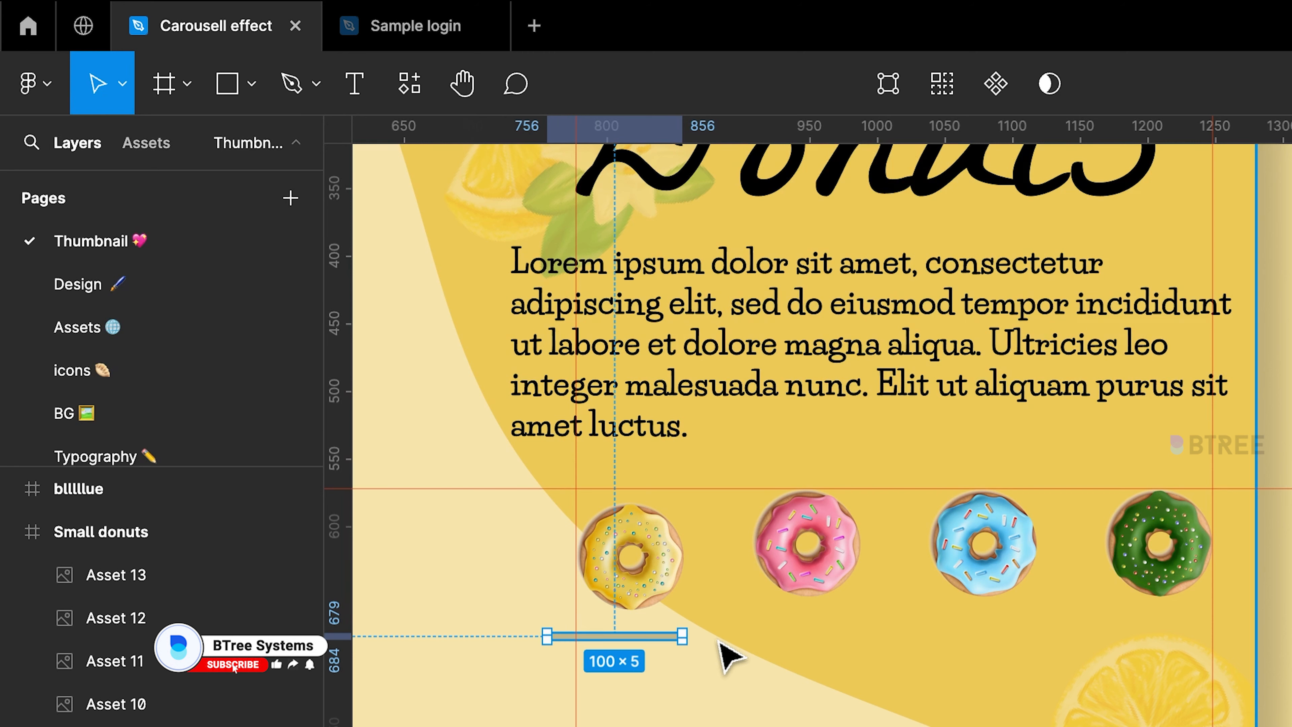
{"action": "key", "text": "shift+Right"}
{"action": "left_click", "coordinate": [747, 691]}
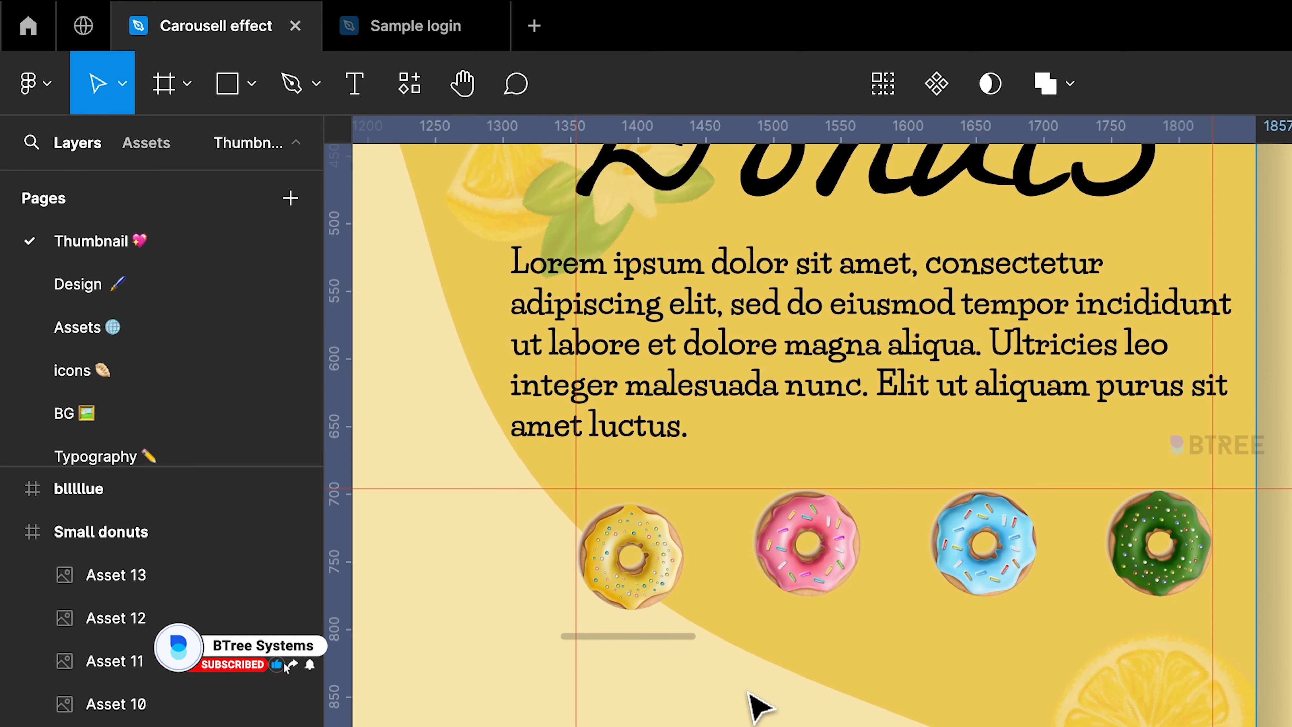
Step: Enlarge the yellow donut in the yellow frame's small donut row to 100 × 100, growing it up and leftward
{"action": "scroll", "coordinate": [666, 590], "scroll_direction": "down", "scroll_amount": 5}
{"action": "scroll", "coordinate": [658, 586], "scroll_direction": "up", "scroll_amount": 4}
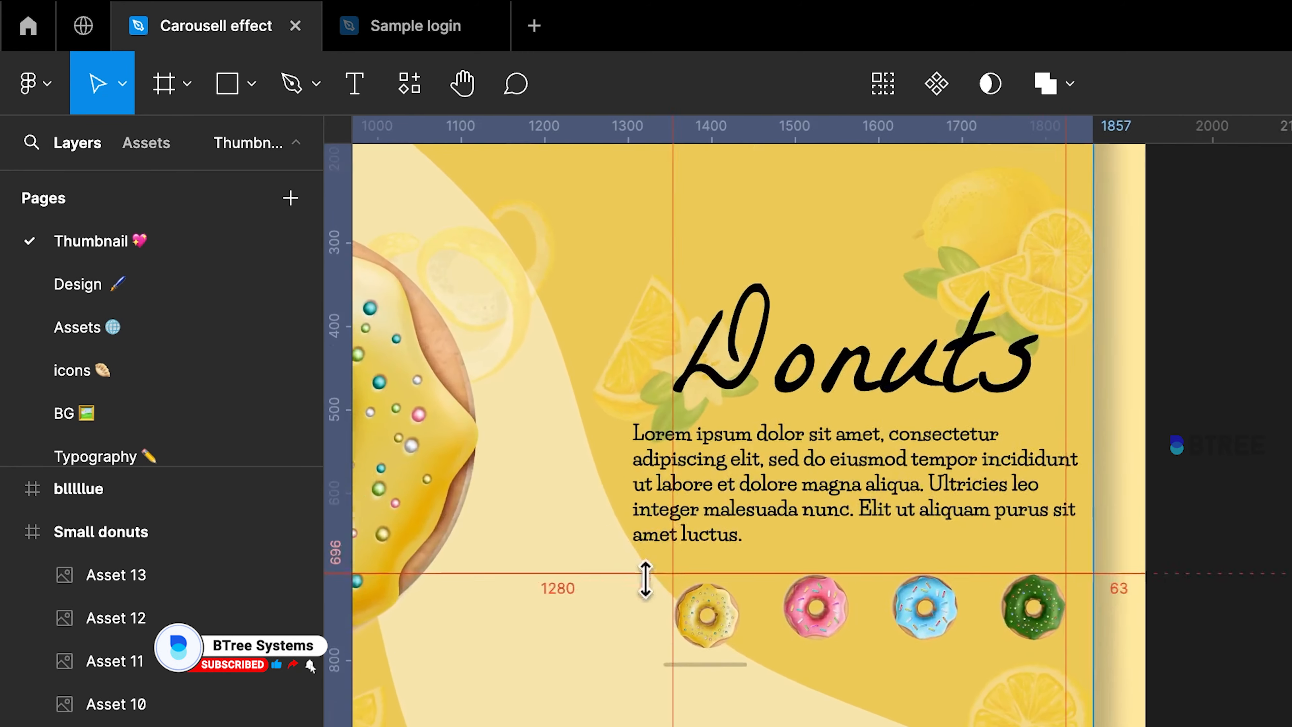
{"action": "left_click", "coordinate": [738, 644]}
{"action": "double_click", "coordinate": [736, 642]}
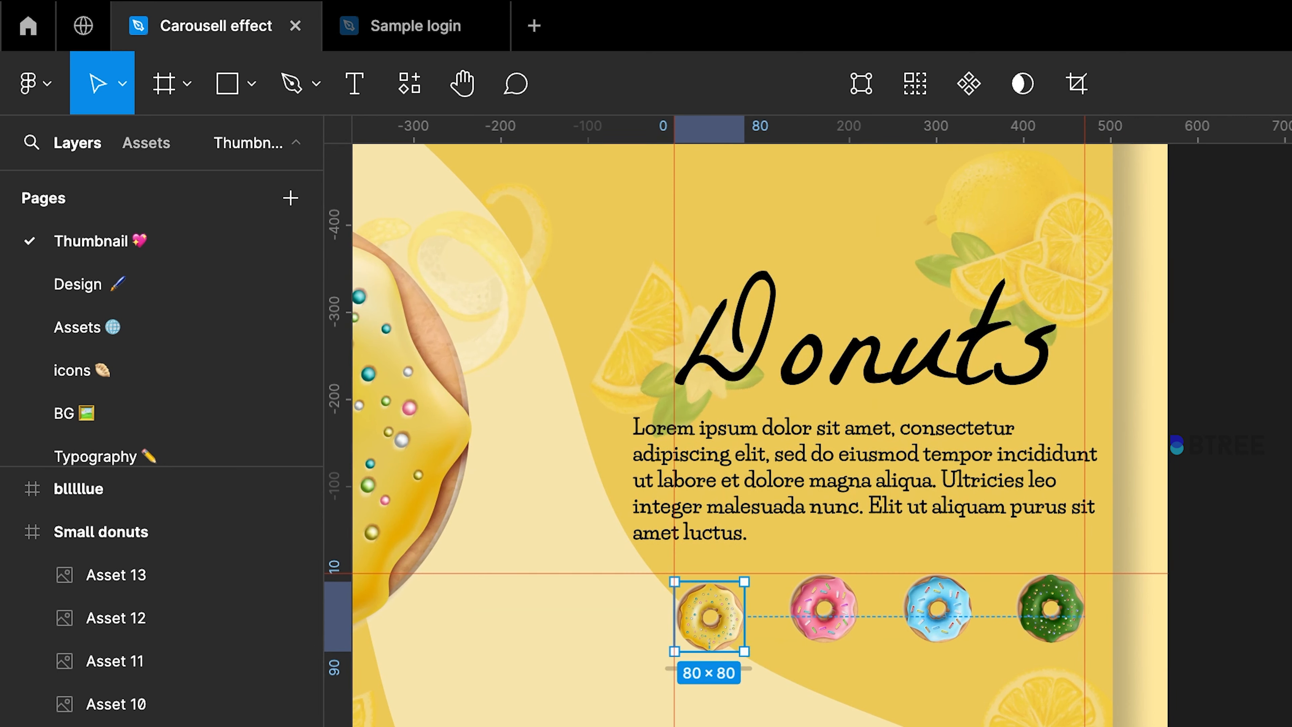
{"action": "key", "text": "Return"}
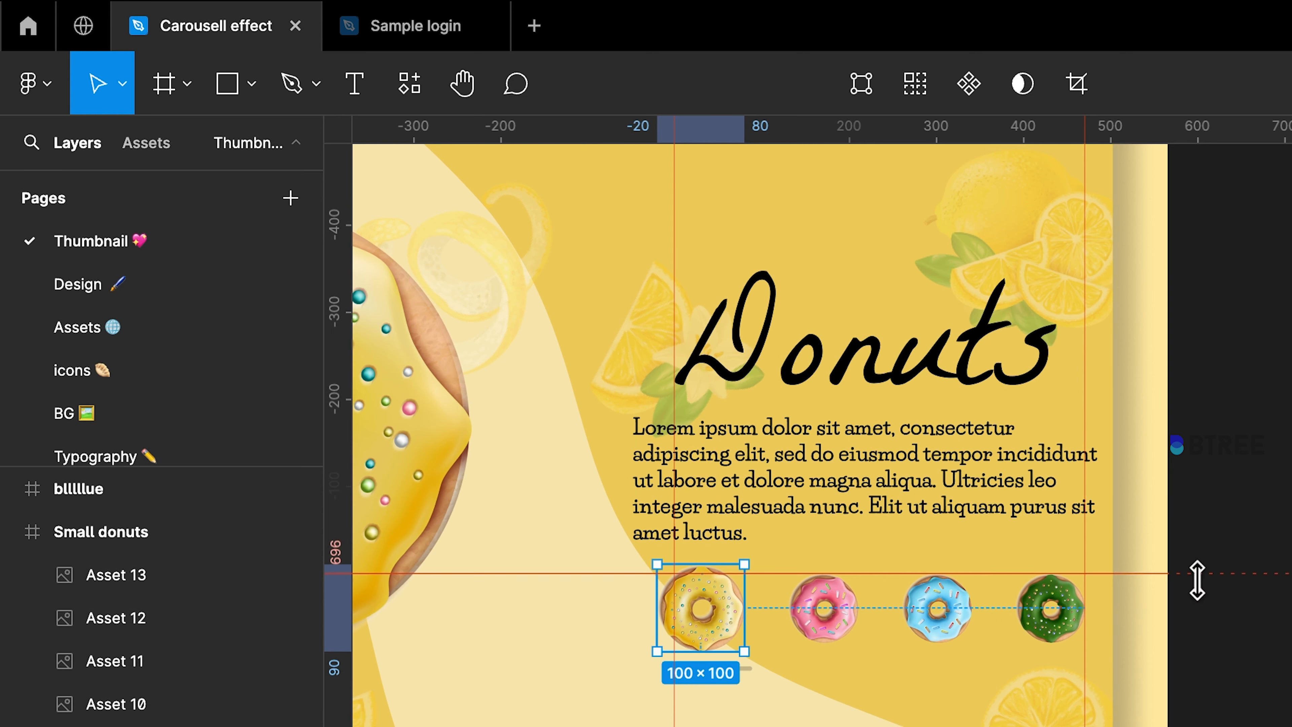
{"action": "left_click", "coordinate": [1280, 598]}
{"action": "scroll", "coordinate": [744, 621], "scroll_direction": "down", "scroll_amount": 8, "text": "ctrl"}
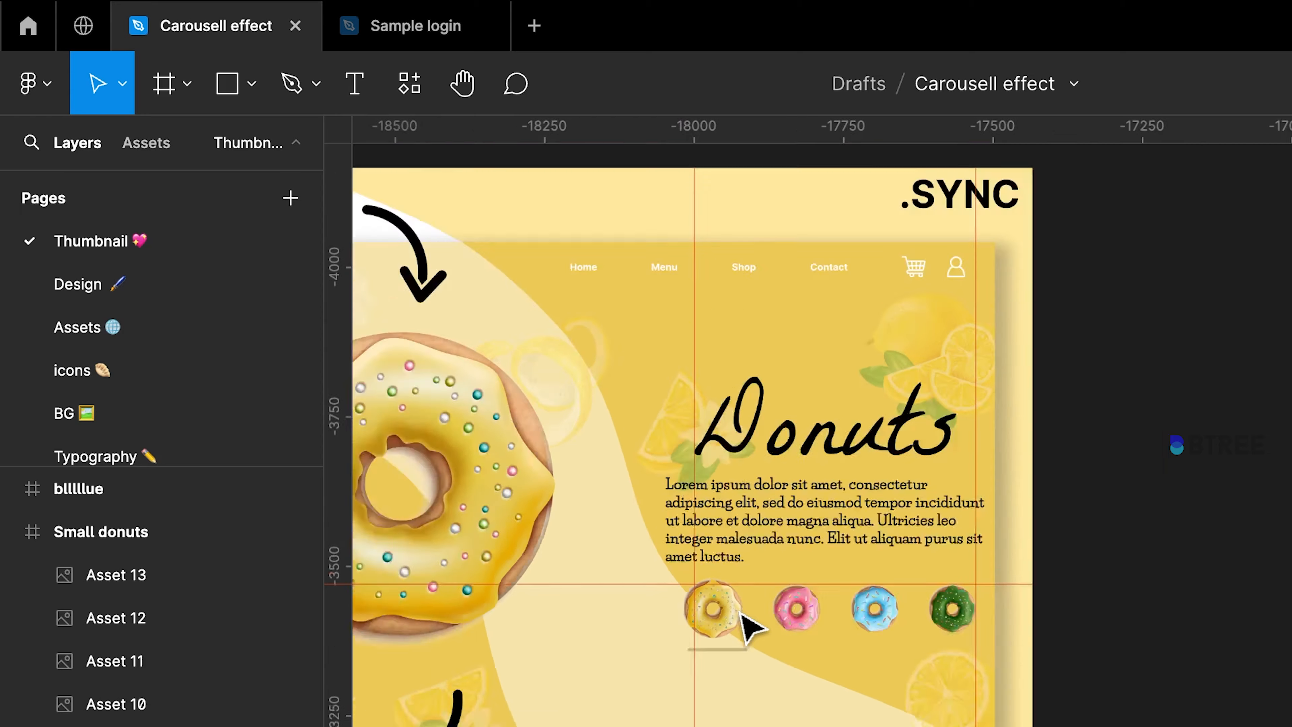
{"action": "scroll", "coordinate": [742, 617], "scroll_direction": "up", "scroll_amount": 5, "text": "ctrl"}
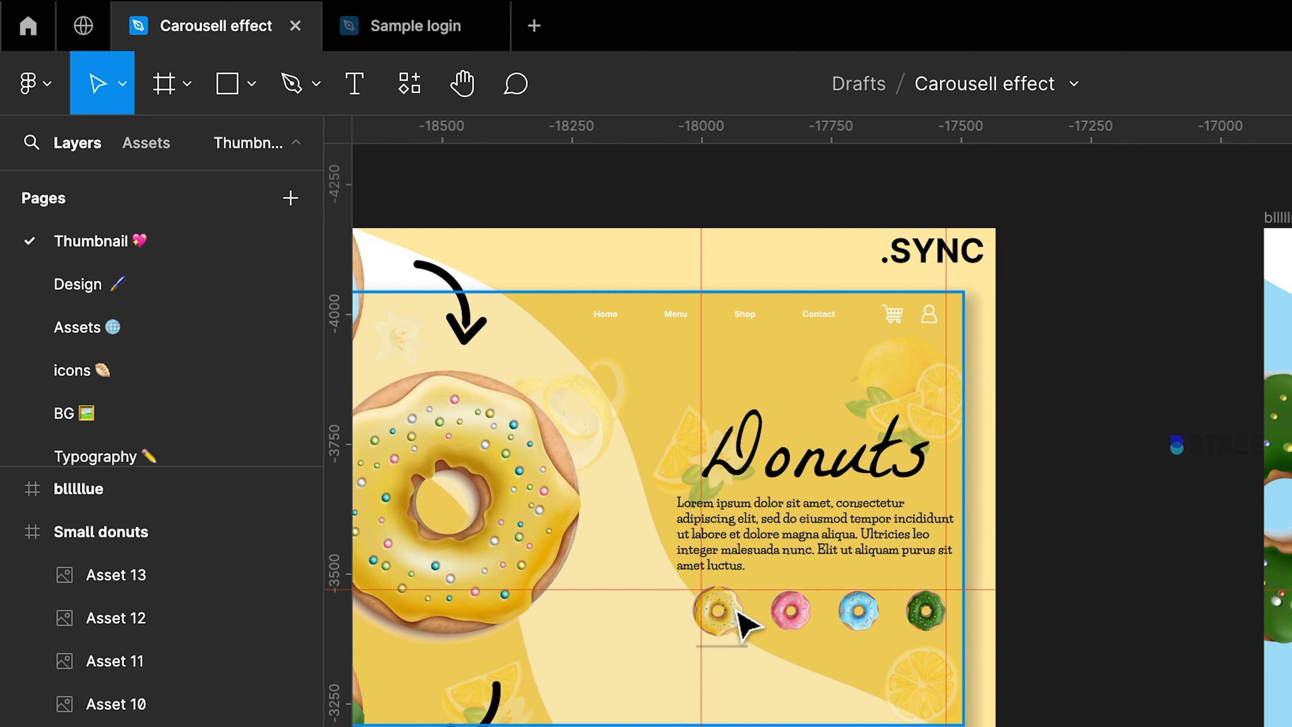
Step: Place a copy of the connected Small donuts frame on the blue frame's inner panel, aligned with its guides
{"action": "scroll", "coordinate": [745, 621], "scroll_direction": "right", "scroll_amount": 3}
{"action": "left_click", "coordinate": [102, 532]}
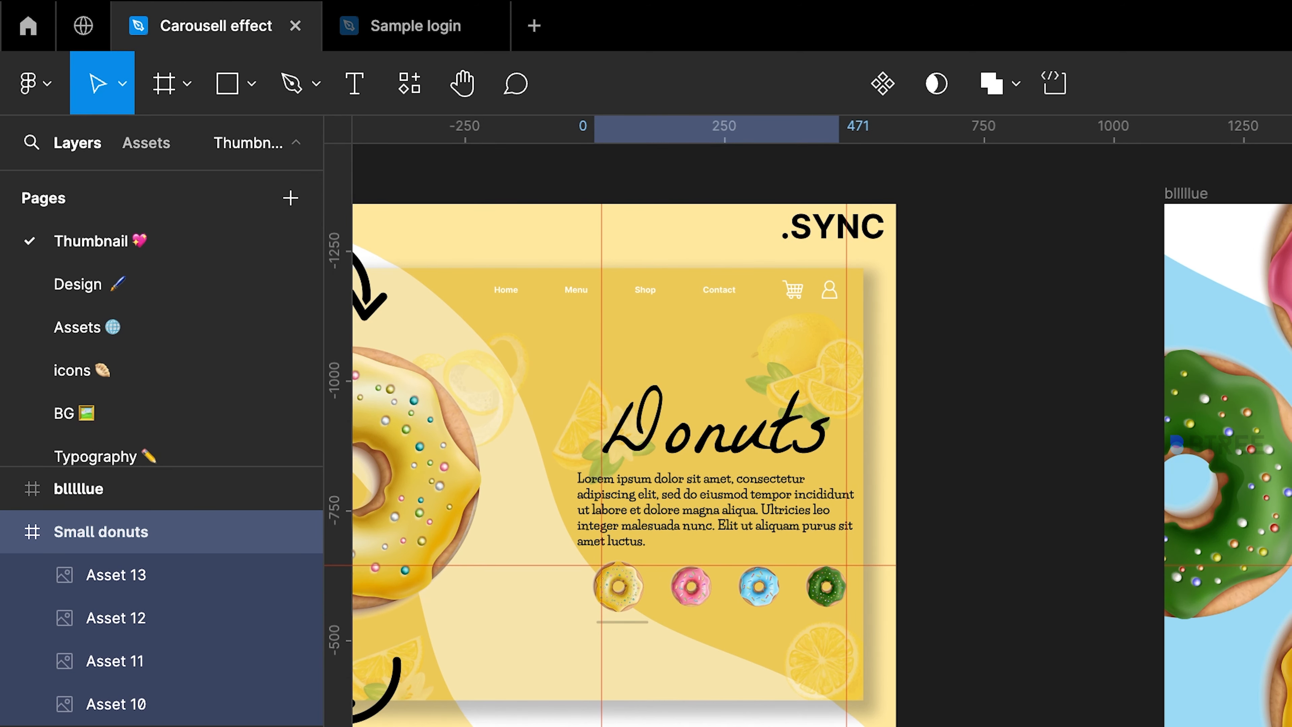
{"action": "left_click_drag", "start_coordinate": [740, 726], "coordinate": [1291, 706], "text": "alt"}
{"action": "scroll", "coordinate": [1291, 651], "scroll_direction": "right", "scroll_amount": 5}
{"action": "scroll", "coordinate": [1291, 654], "scroll_direction": "left", "scroll_amount": 5}
{"action": "scroll", "coordinate": [1198, 705], "scroll_direction": "right", "scroll_amount": 10}
{"action": "scroll", "coordinate": [1198, 706], "scroll_direction": "up", "scroll_amount": 5}
{"action": "left_click", "coordinate": [1291, 713]}
{"action": "scroll", "coordinate": [1291, 713], "scroll_direction": "up", "scroll_amount": 5}
Step: Shift the blue frame's slider bar right to X 1036, beneath the small blue donut
{"action": "left_click", "coordinate": [850, 726]}
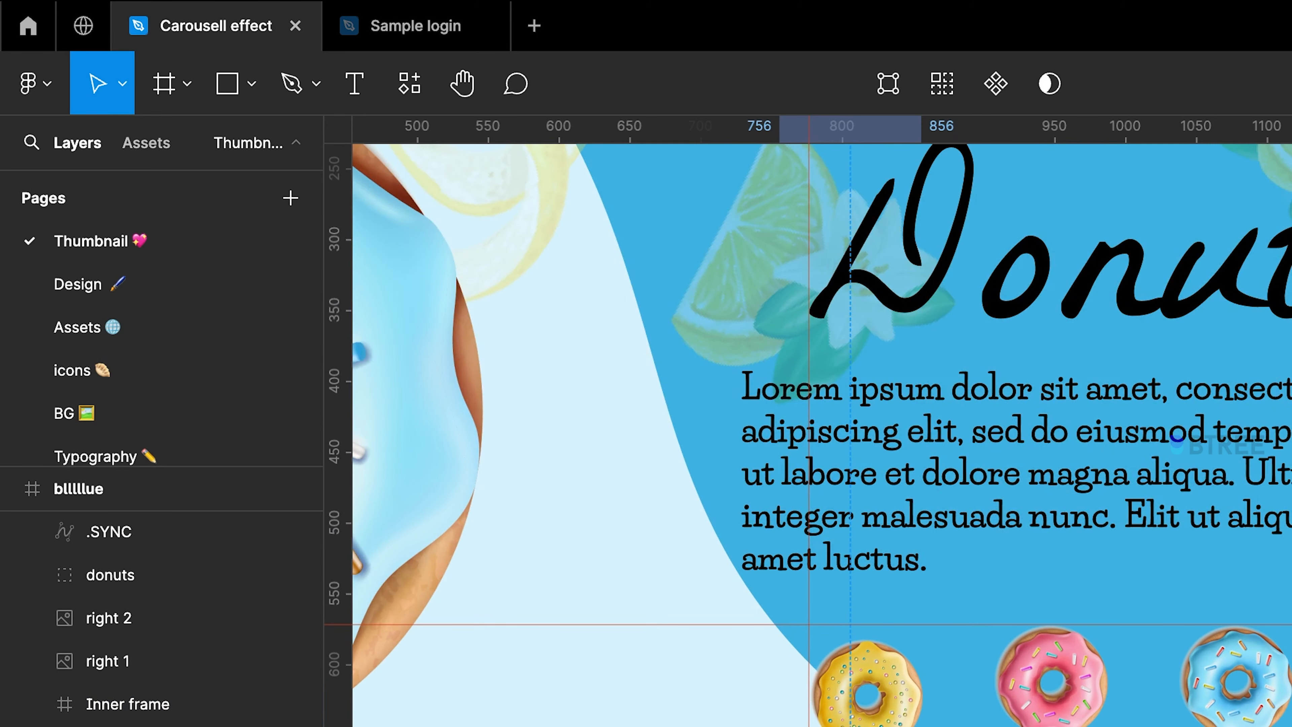
{"action": "key", "text": "shift+Right"}
{"action": "key", "text": "shift+Right"}
{"action": "key", "text": "shift+Right"}
{"action": "key", "text": "shift+Right"}
{"action": "key", "text": "shift+Right"}
{"action": "key", "text": "shift+Right"}
{"action": "key", "text": "shift+Right"}
{"action": "key", "text": "shift+Right"}
{"action": "key", "text": "shift+Right"}
{"action": "key", "text": "shift+Right"}
{"action": "key", "text": "shift+Right"}
{"action": "key", "text": "shift+Right"}
{"action": "key", "text": "shift+Right"}
{"action": "key", "text": "shift+Right"}
{"action": "key", "text": "shift+Right"}
{"action": "key", "text": "shift+Right"}
{"action": "key", "text": "shift+Right"}
{"action": "key", "text": "shift+Right"}
{"action": "key", "text": "shift+Right"}
{"action": "key", "text": "shift+Right"}
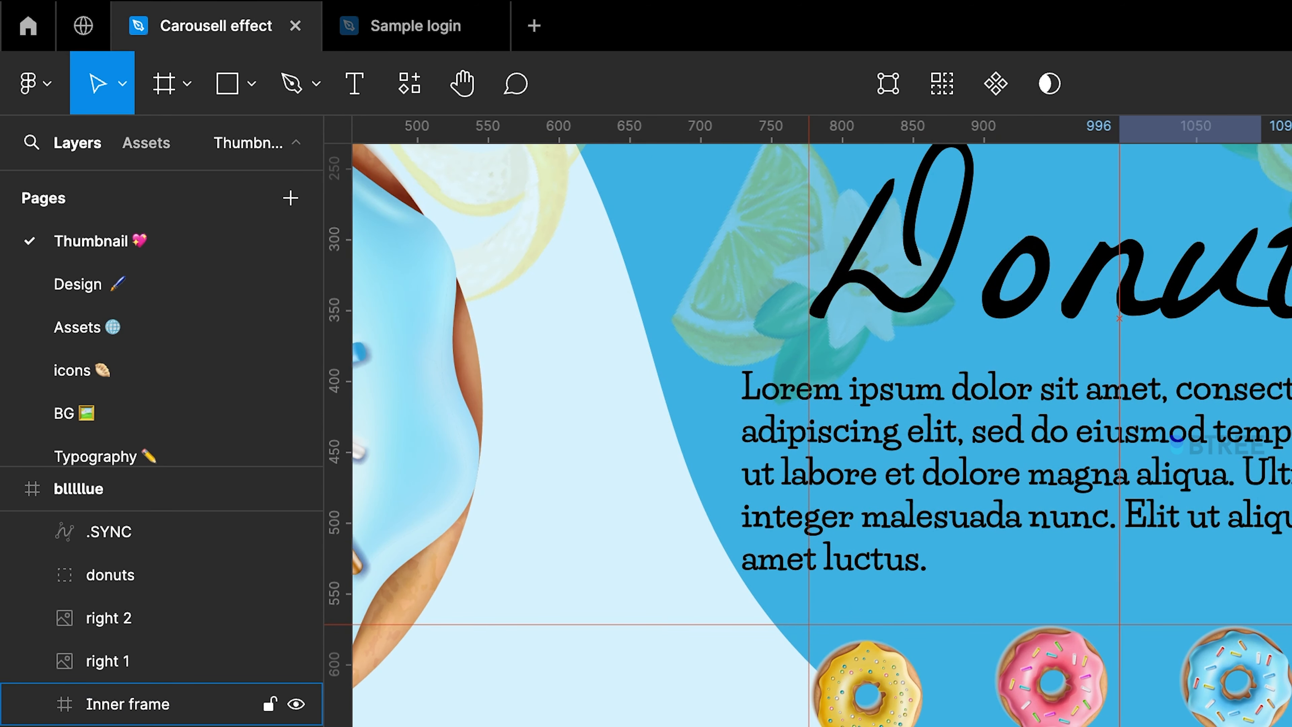
{"action": "key", "text": "shift+Right"}
{"action": "key", "text": "shift+Right"}
{"action": "key", "text": "shift+Right"}
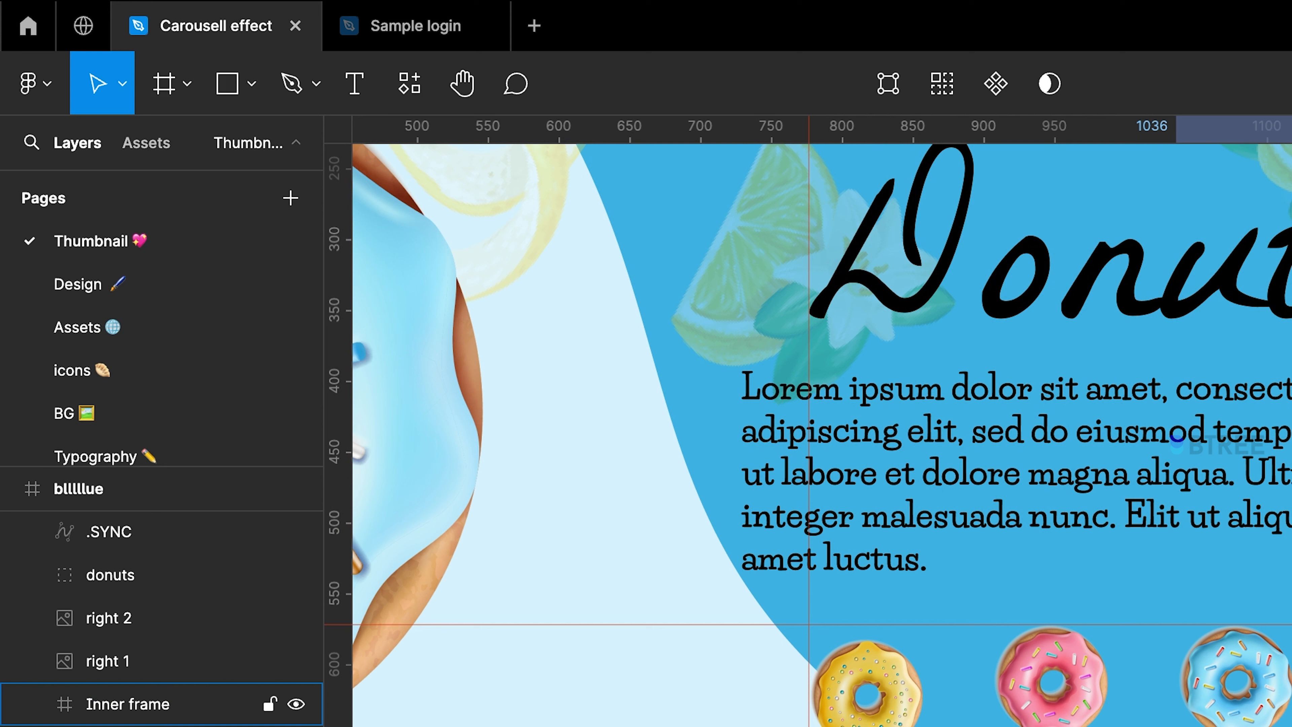
{"action": "left_click", "coordinate": [128, 704]}
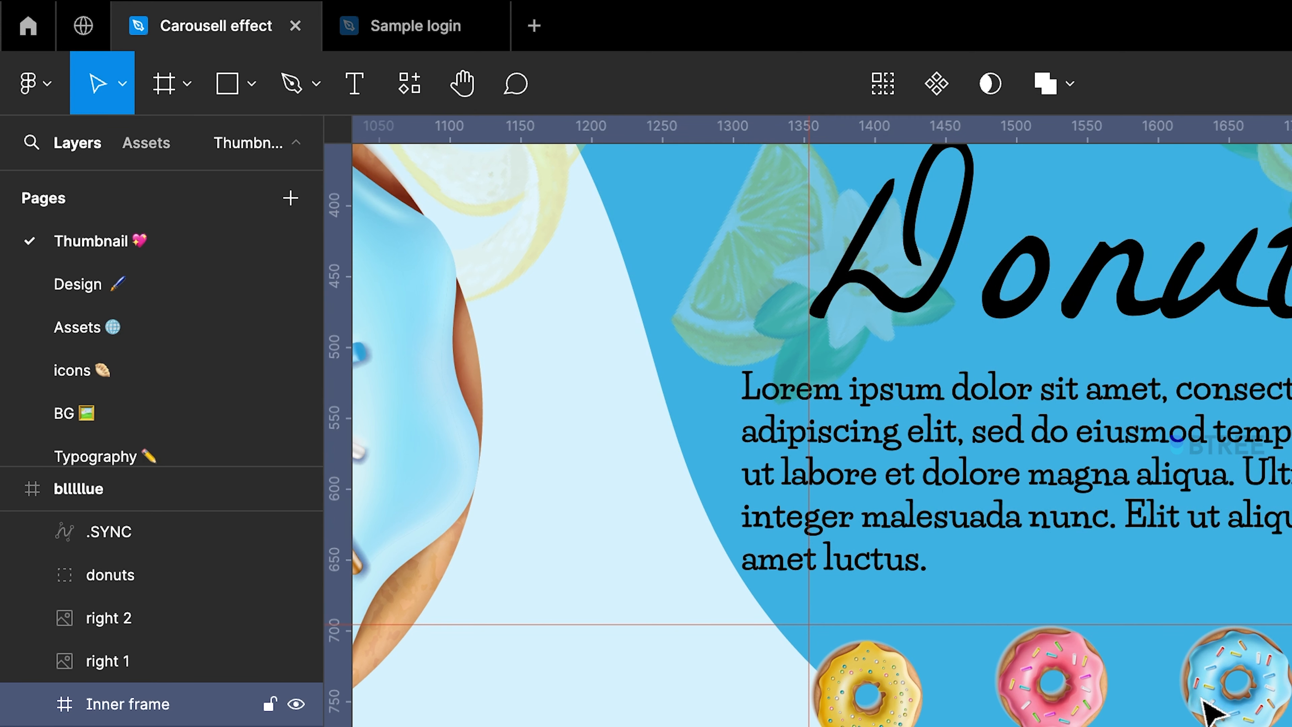
Step: Enlarge the blue donut in the blue frame's small donut row to about 100 × 100
{"action": "left_click", "coordinate": [1274, 705]}
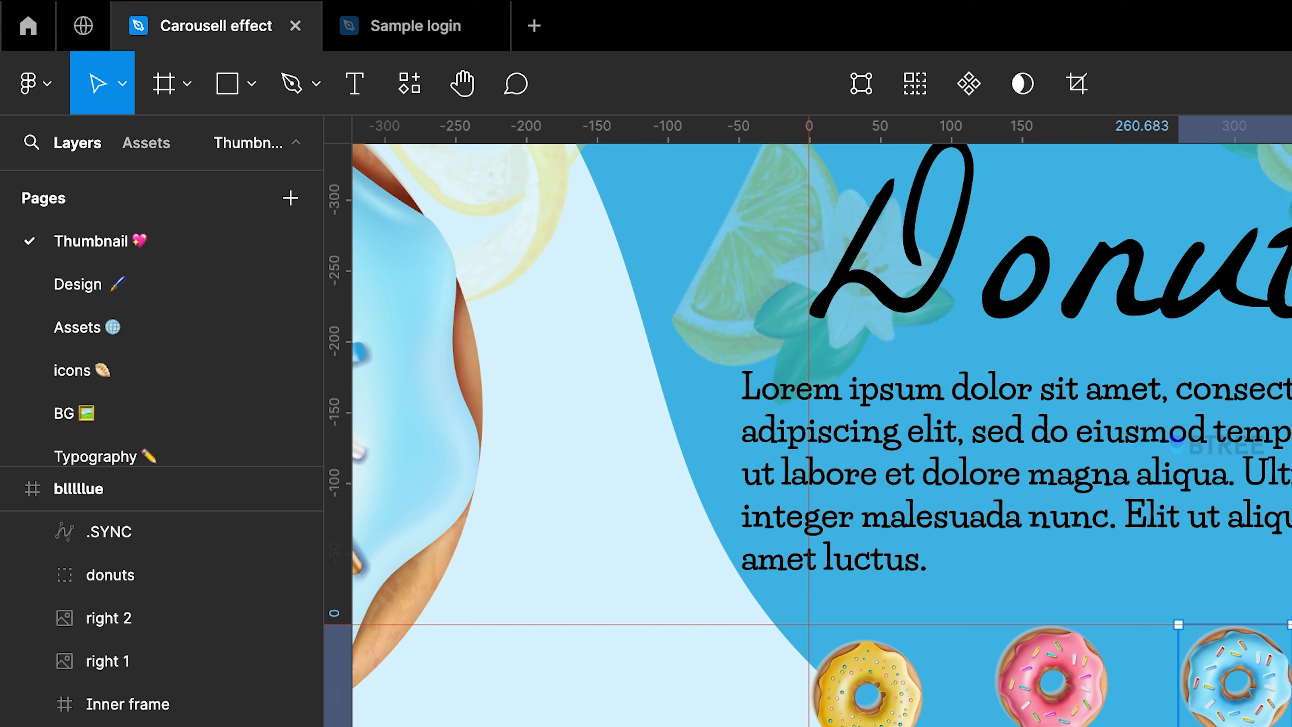
{"action": "left_click_drag", "start_coordinate": [1179, 625], "coordinate": [1150, 595]}
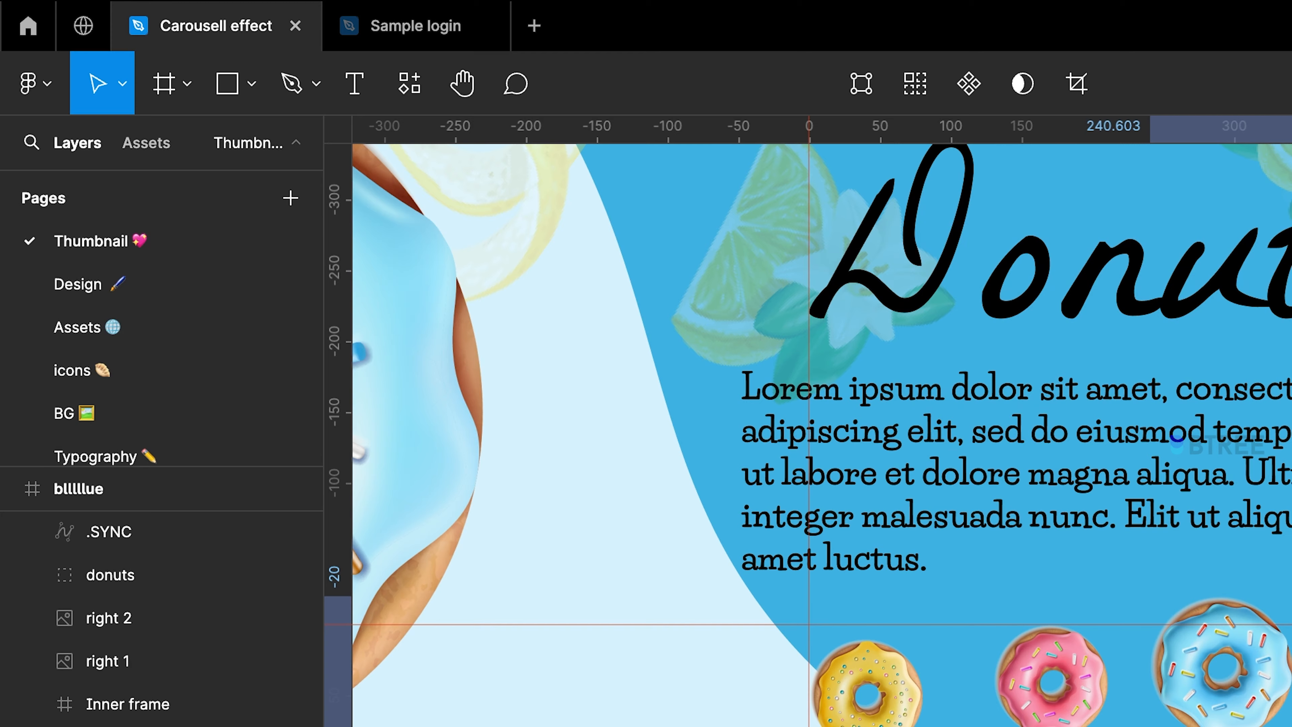
{"action": "scroll", "coordinate": [1287, 710], "scroll_direction": "down", "scroll_amount": 6}
{"action": "key", "text": "Escape"}
{"action": "scroll", "coordinate": [1173, 669], "scroll_direction": "down", "scroll_amount": 3}
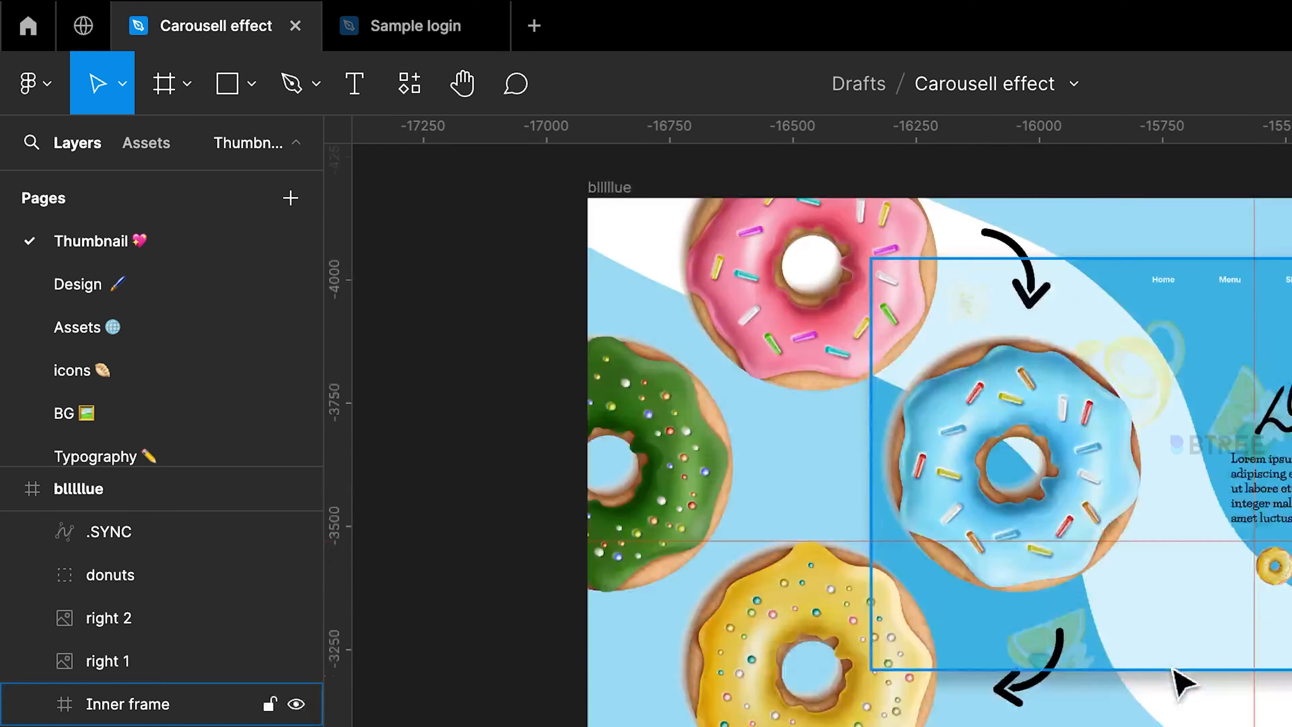
Step: Place a copy of the connected Small donuts frame on the pink frame's inner panel at X 777
{"action": "scroll", "coordinate": [1173, 669], "scroll_direction": "left", "scroll_amount": 10}
{"action": "scroll", "coordinate": [745, 580], "scroll_direction": "down", "scroll_amount": 8}
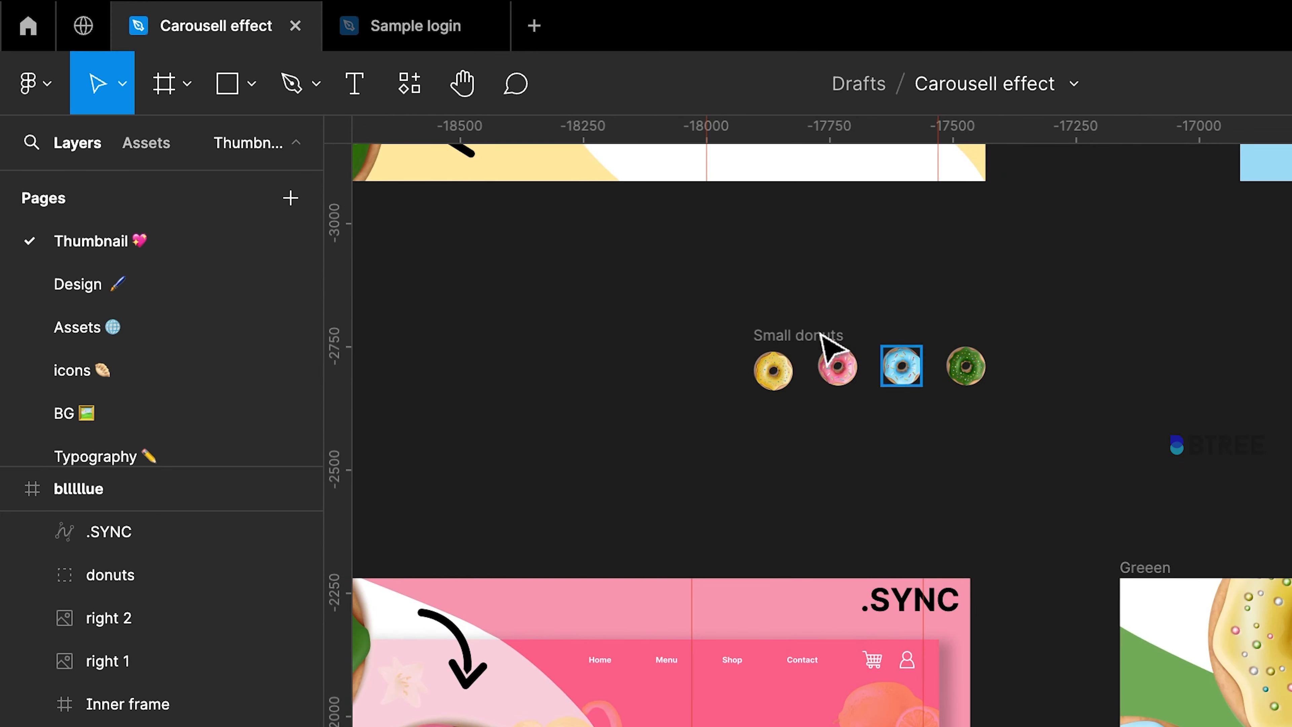
{"action": "scroll", "coordinate": [820, 334], "scroll_direction": "up", "scroll_amount": 2}
{"action": "left_click", "coordinate": [808, 364]}
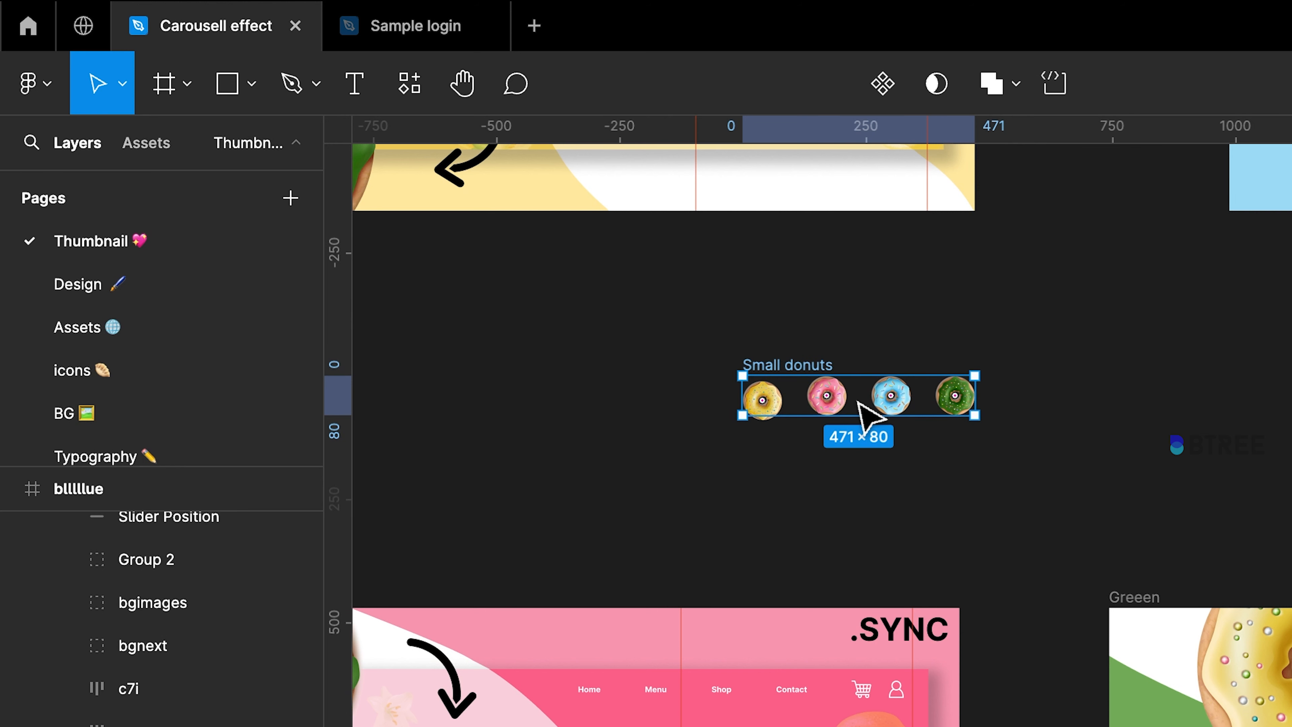
{"action": "left_click_drag", "start_coordinate": [858, 403], "coordinate": [791, 726]}
{"action": "scroll", "coordinate": [802, 726], "scroll_direction": "up", "scroll_amount": 5}
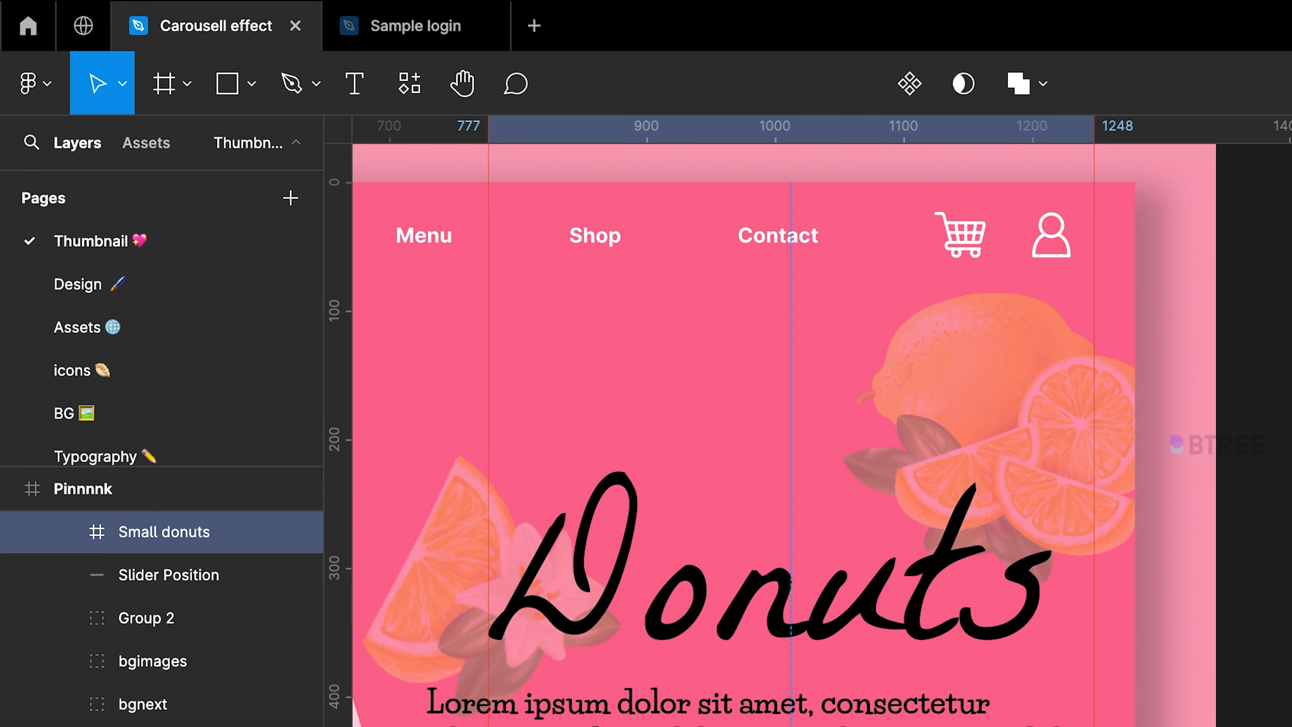
Step: Move the pink frame's Slider Position bar to X 895, beneath the small pink donut
{"action": "left_click", "coordinate": [525, 726]}
{"action": "left_click", "coordinate": [526, 726]}
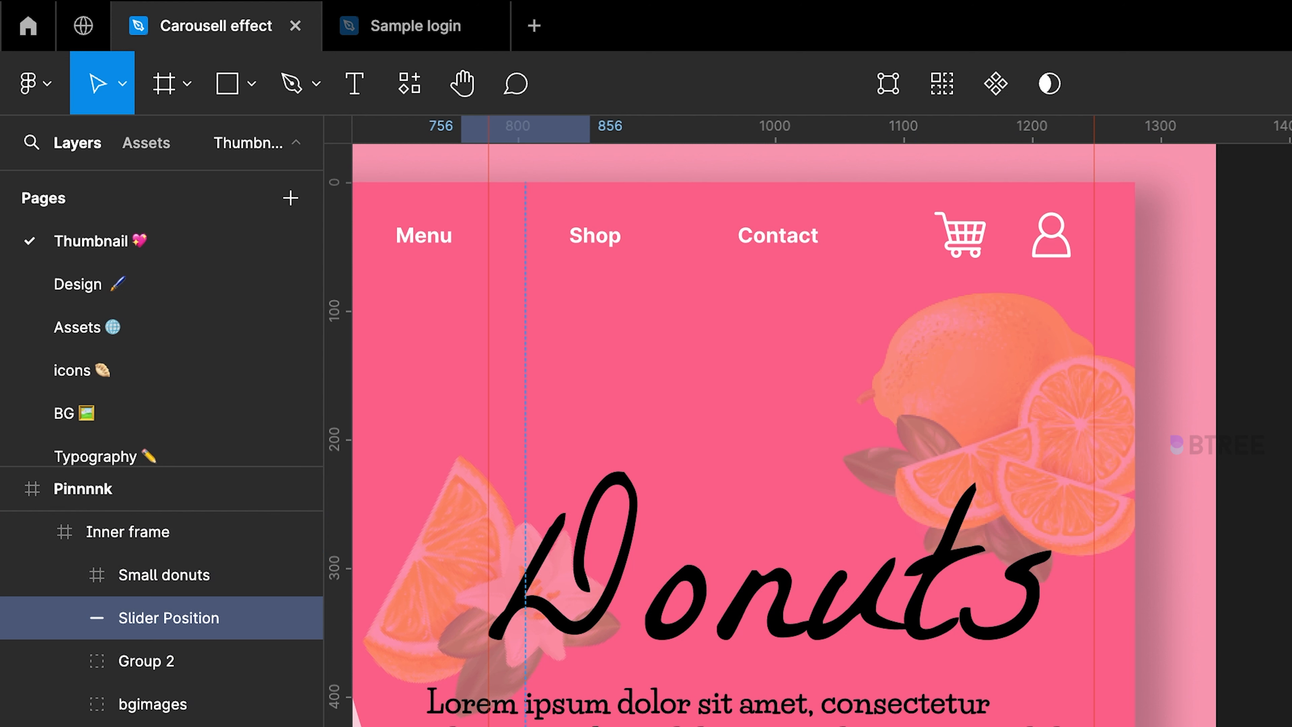
{"action": "left_click_drag", "start_coordinate": [525, 726], "coordinate": [705, 726]}
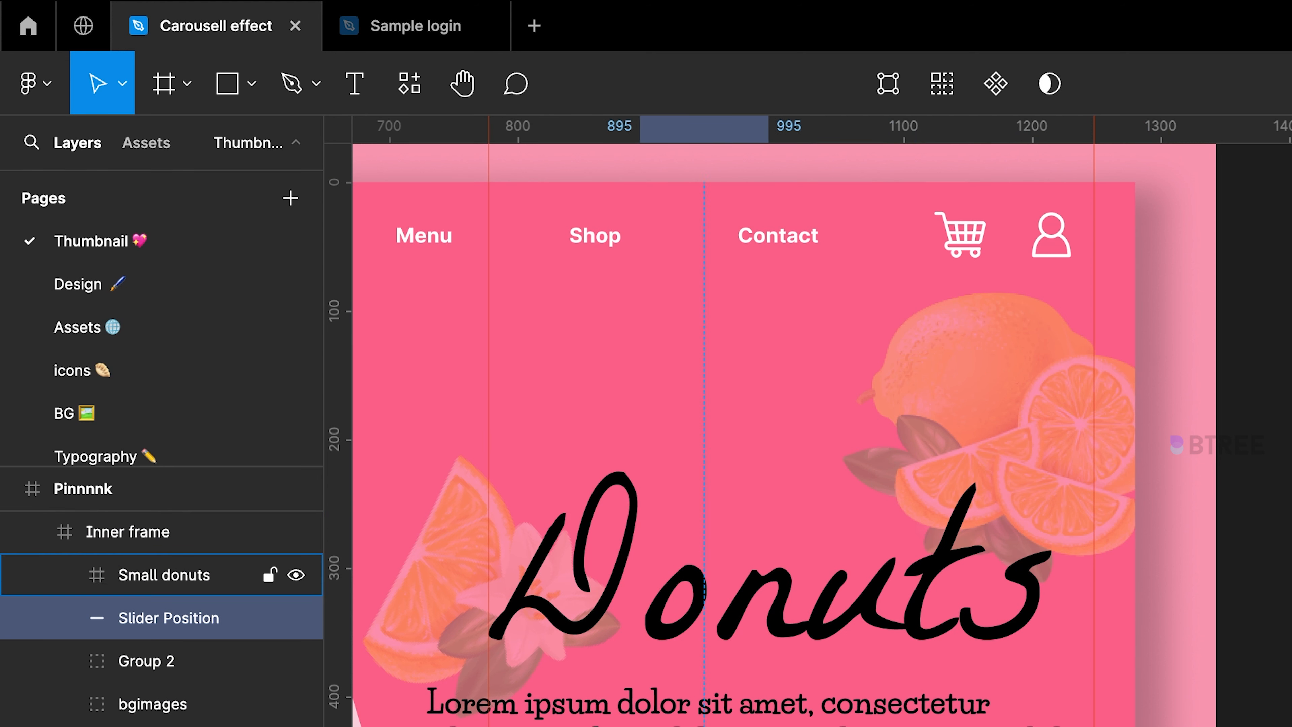
Step: Enlarge the pink donut in the pink frame's small donut row to about 100 × 100
{"action": "double_click", "coordinate": [707, 726]}
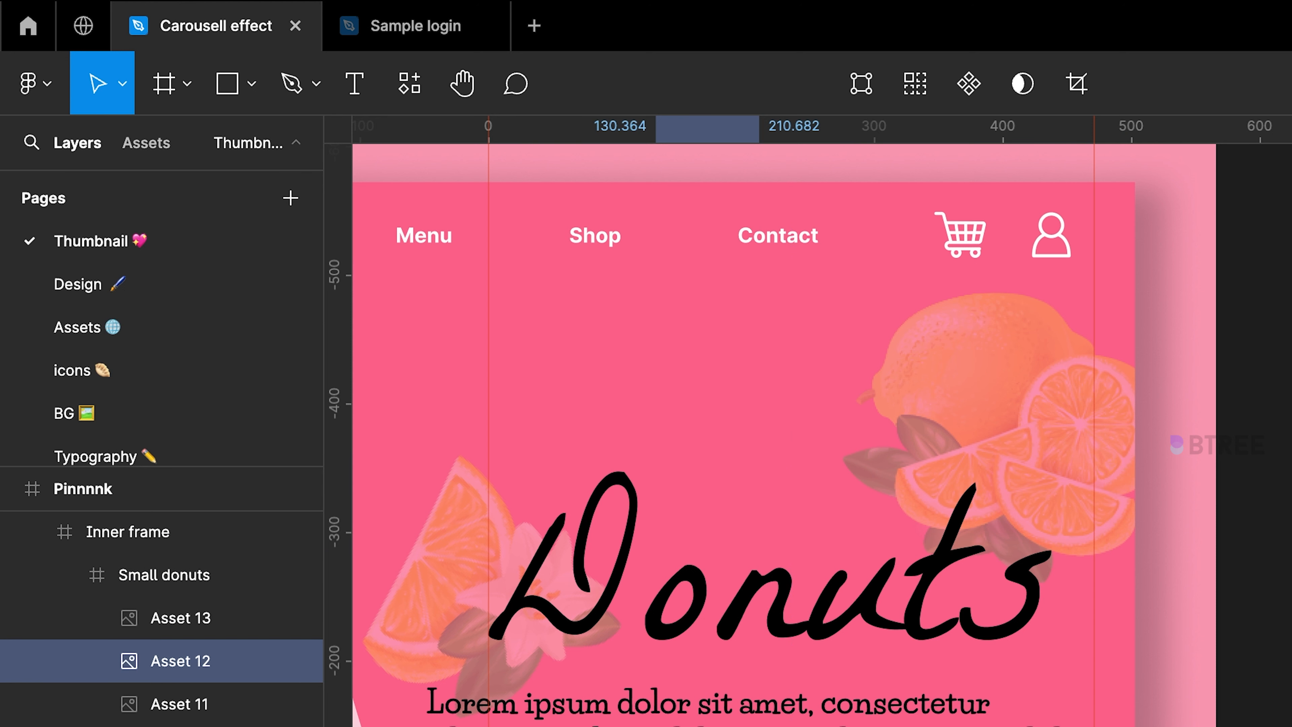
{"action": "key", "text": "super+z"}
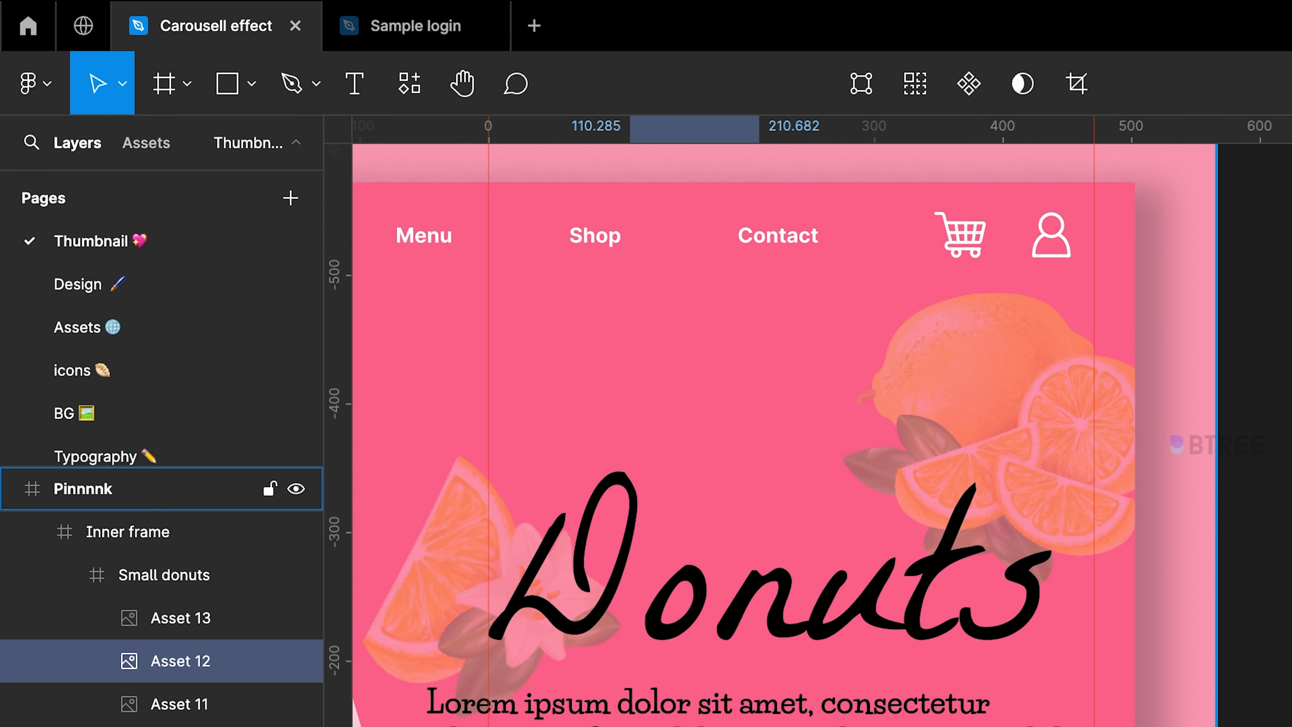
{"action": "scroll", "coordinate": [1084, 725], "scroll_direction": "down", "scroll_amount": 5}
{"action": "scroll", "coordinate": [1180, 603], "scroll_direction": "left", "scroll_amount": 2}
{"action": "scroll", "coordinate": [1180, 705], "scroll_direction": "right", "scroll_amount": 4}
{"action": "scroll", "coordinate": [1180, 705], "scroll_direction": "right", "scroll_amount": 4}
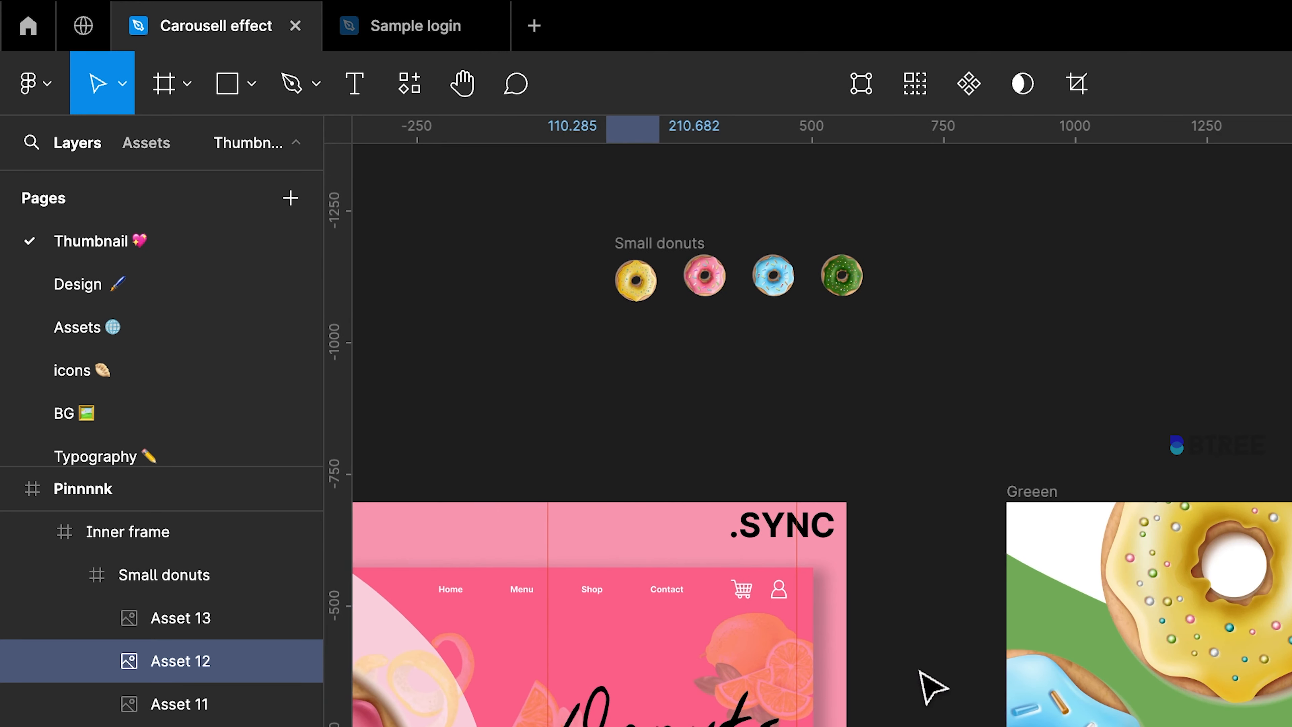
{"action": "left_click", "coordinate": [922, 674]}
Step: Place a copy of the connected Small donuts frame on the Greeen frame's inner panel at X 777
{"action": "scroll", "coordinate": [921, 674], "scroll_direction": "right", "scroll_amount": 2}
{"action": "scroll", "coordinate": [887, 644], "scroll_direction": "left", "scroll_amount": 1}
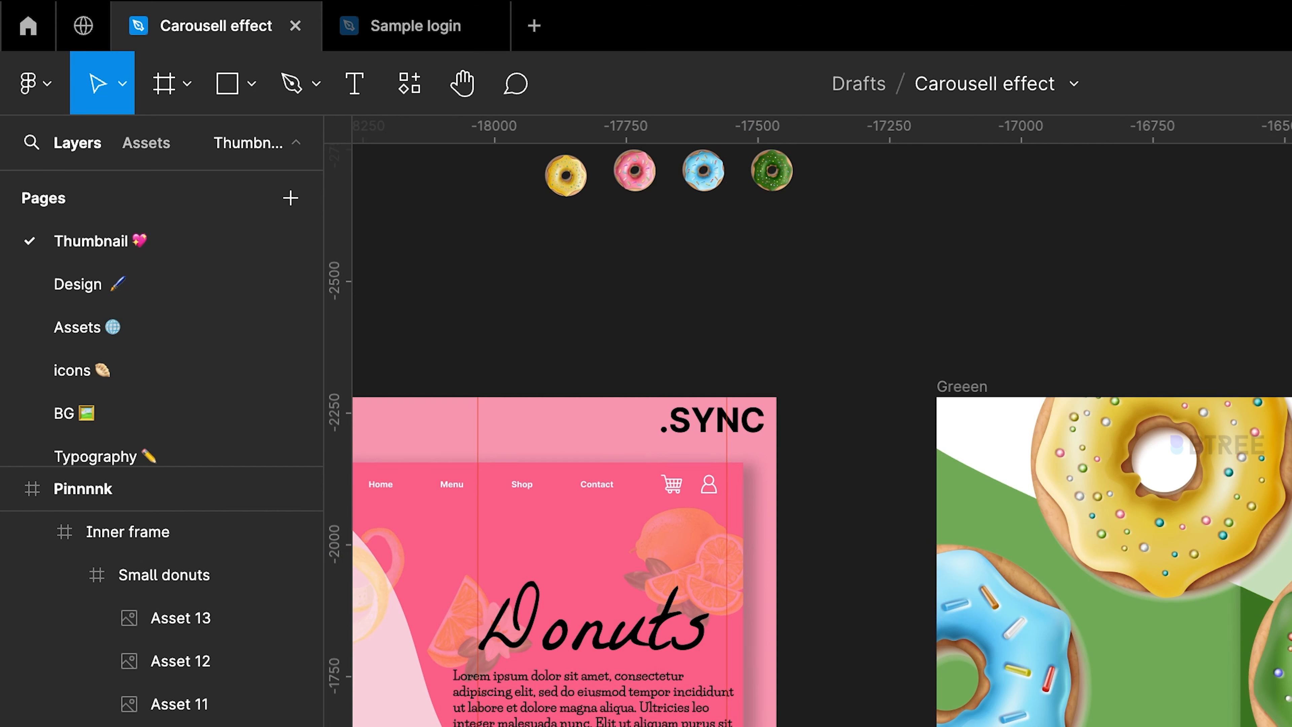
{"action": "scroll", "coordinate": [707, 224], "scroll_direction": "up", "scroll_amount": 3}
{"action": "left_click", "coordinate": [618, 291]}
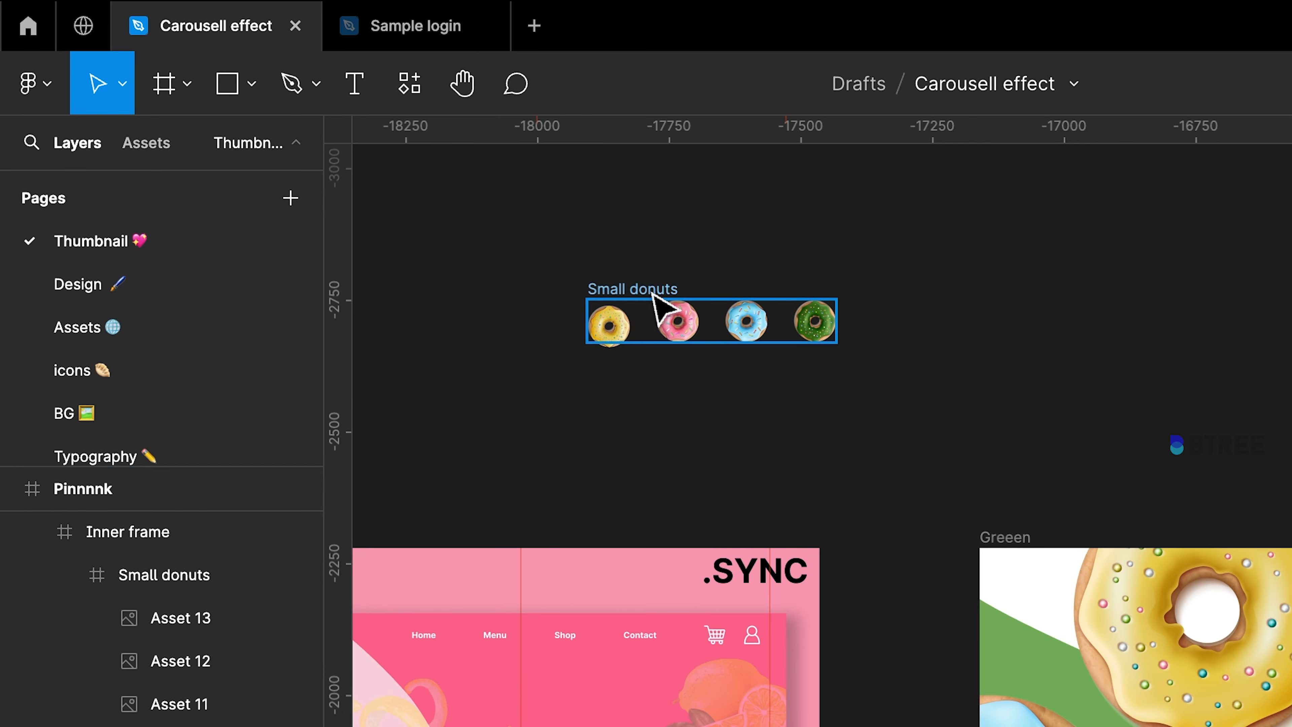
{"action": "scroll", "coordinate": [652, 295], "scroll_direction": "right", "scroll_amount": 2}
{"action": "left_click_drag", "start_coordinate": [642, 342], "coordinate": [1200, 726]}
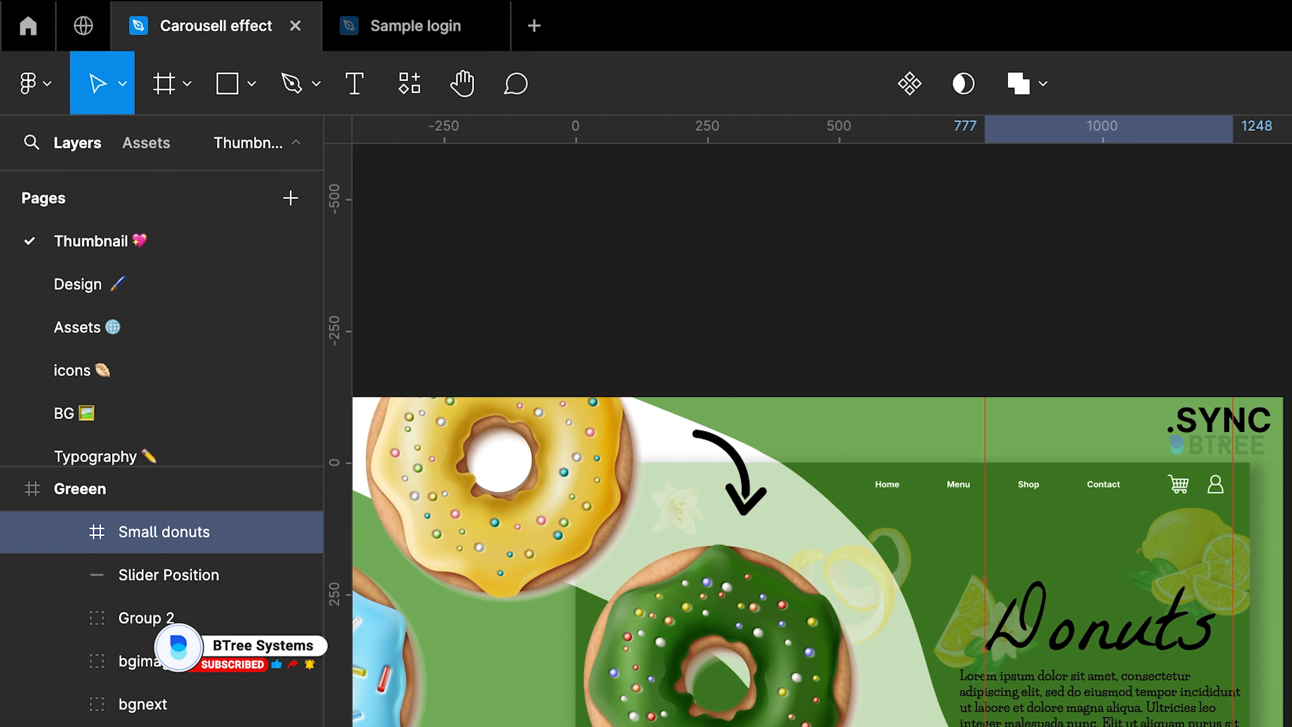
Step: Move the Greeen frame's Slider Position bar to X 1156, beneath the small green donut
{"action": "left_click", "coordinate": [1000, 726]}
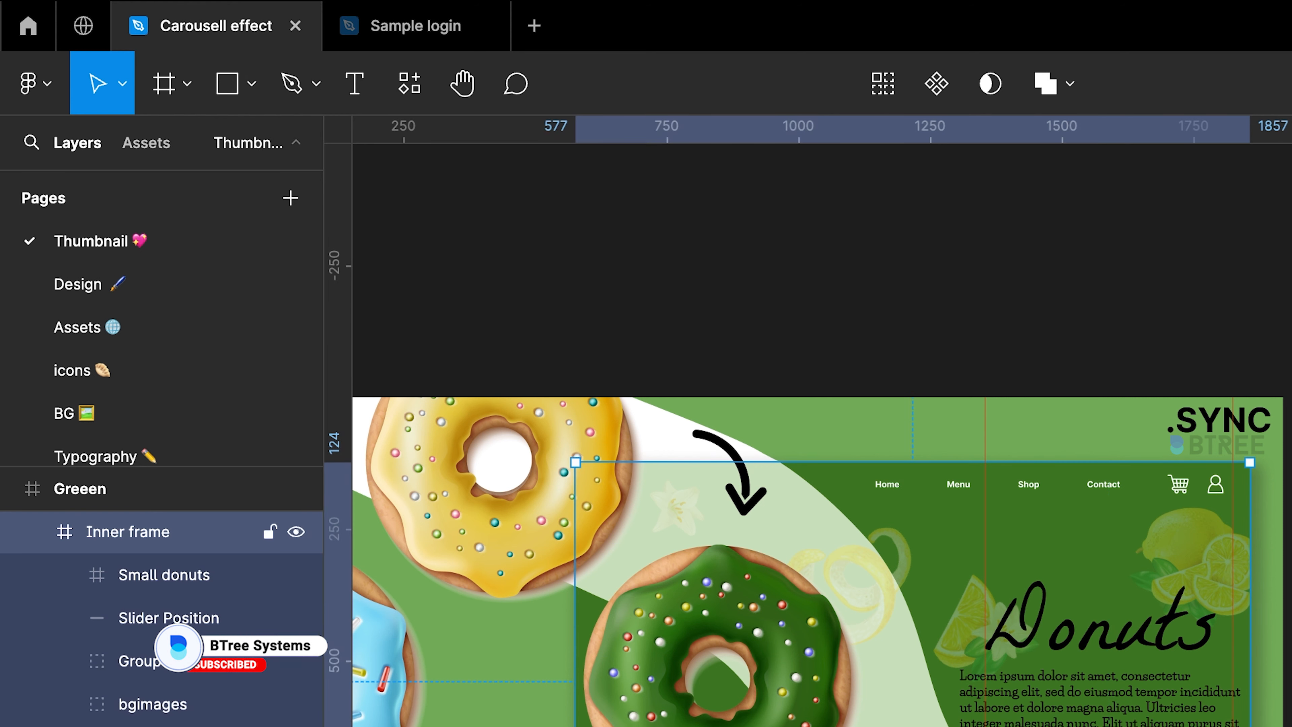
{"action": "double_click", "coordinate": [1000, 726]}
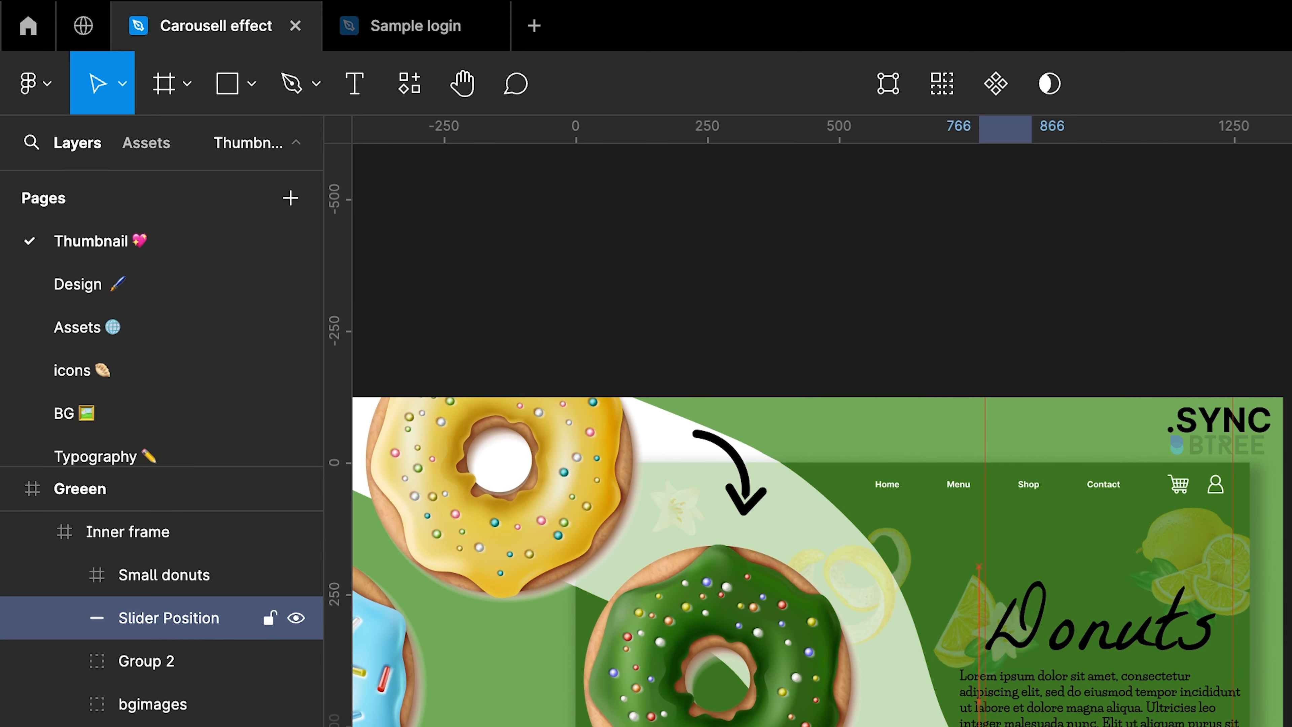
{"action": "left_click_drag", "start_coordinate": [1000, 726], "coordinate": [1201, 726]}
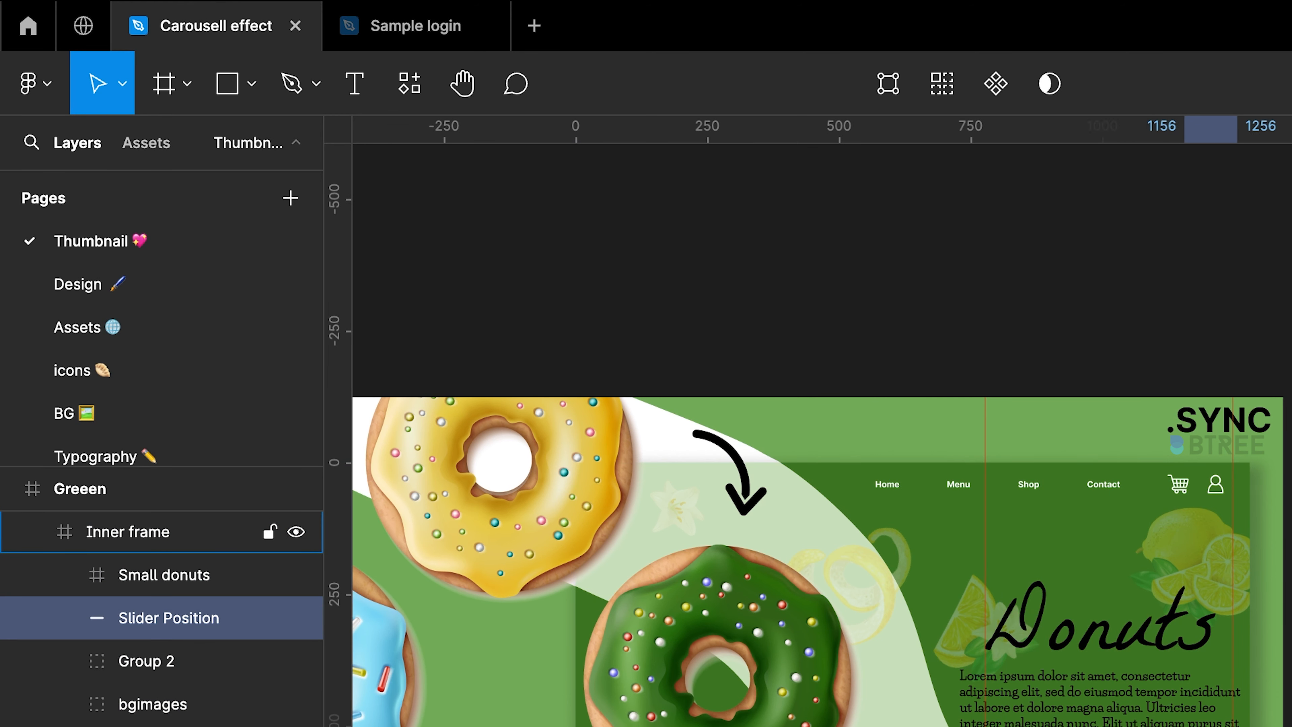
{"action": "scroll", "coordinate": [1091, 683], "scroll_direction": "up", "scroll_amount": 5}
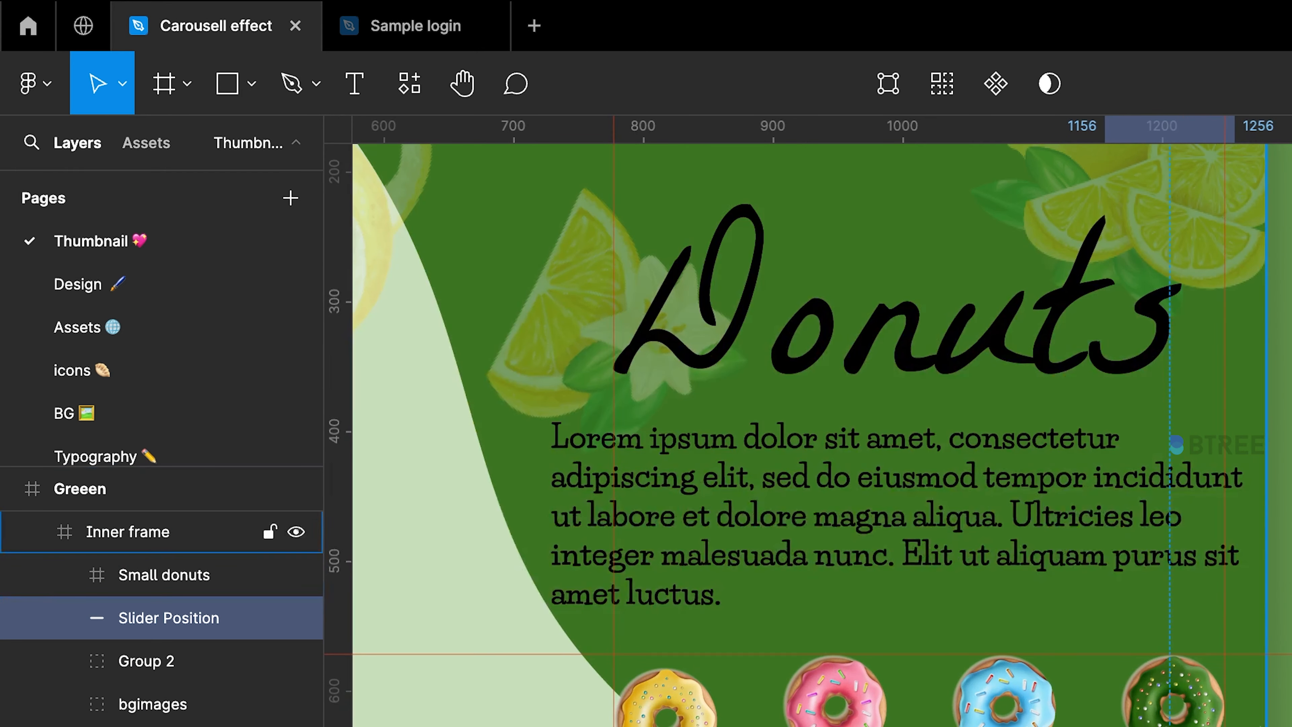
Step: Enlarge the green donut in the Greeen frame's small donut row to 100 × 100
{"action": "left_click", "coordinate": [1209, 709]}
{"action": "double_click", "coordinate": [1210, 712]}
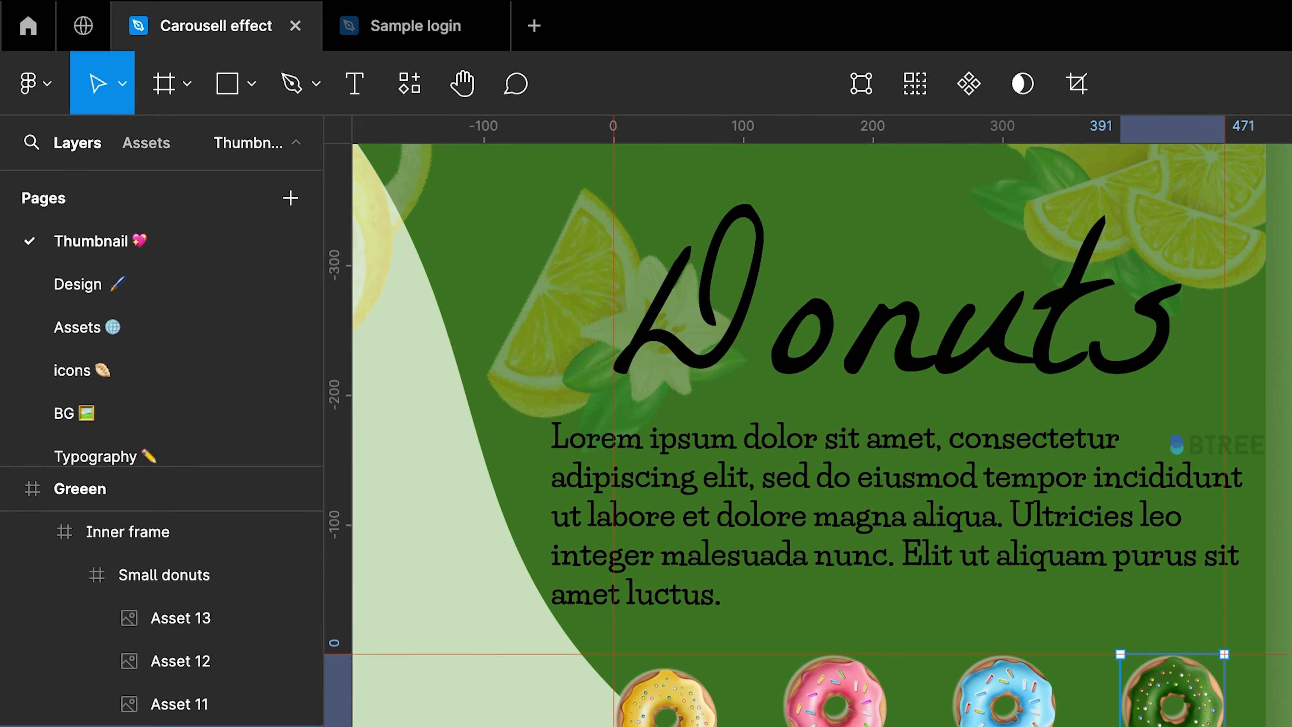
{"action": "key", "text": "Return"}
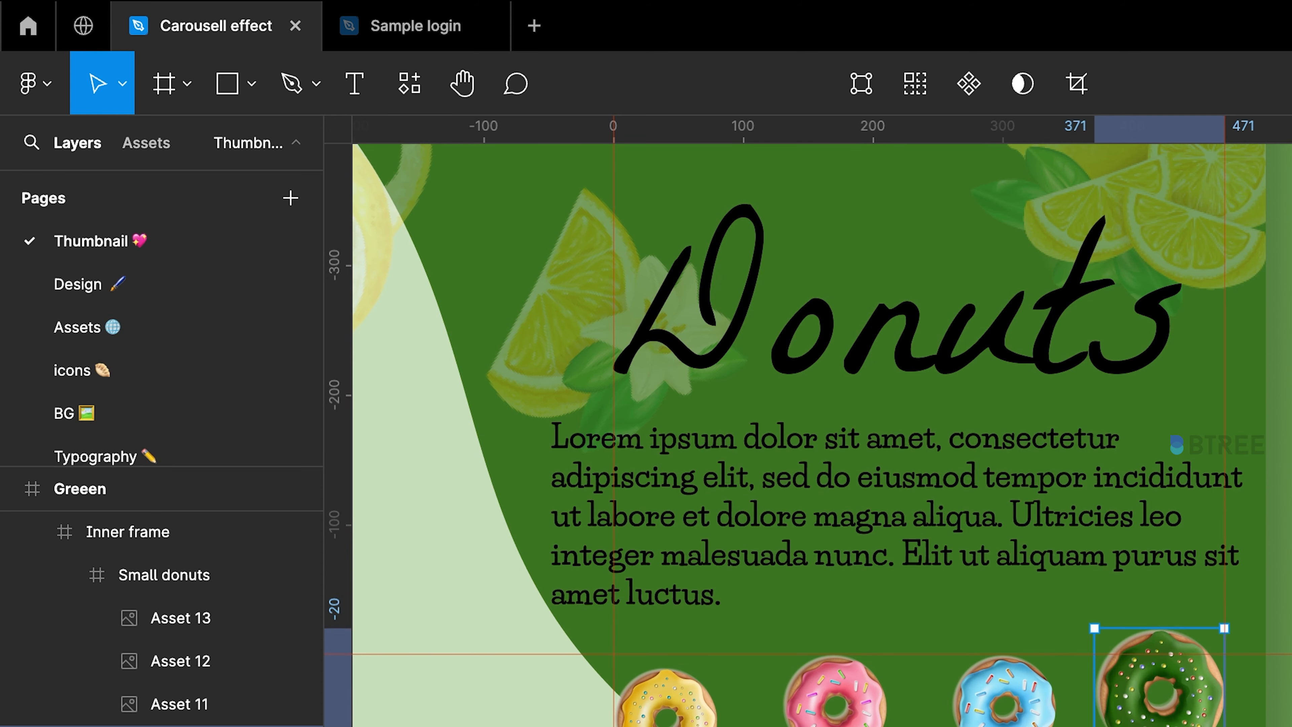
{"action": "scroll", "coordinate": [822, 430], "scroll_direction": "down", "scroll_amount": 10}
{"action": "scroll", "coordinate": [1168, 442], "scroll_direction": "left", "scroll_amount": 10}
{"action": "scroll", "coordinate": [1168, 442], "scroll_direction": "up", "scroll_amount": 7}
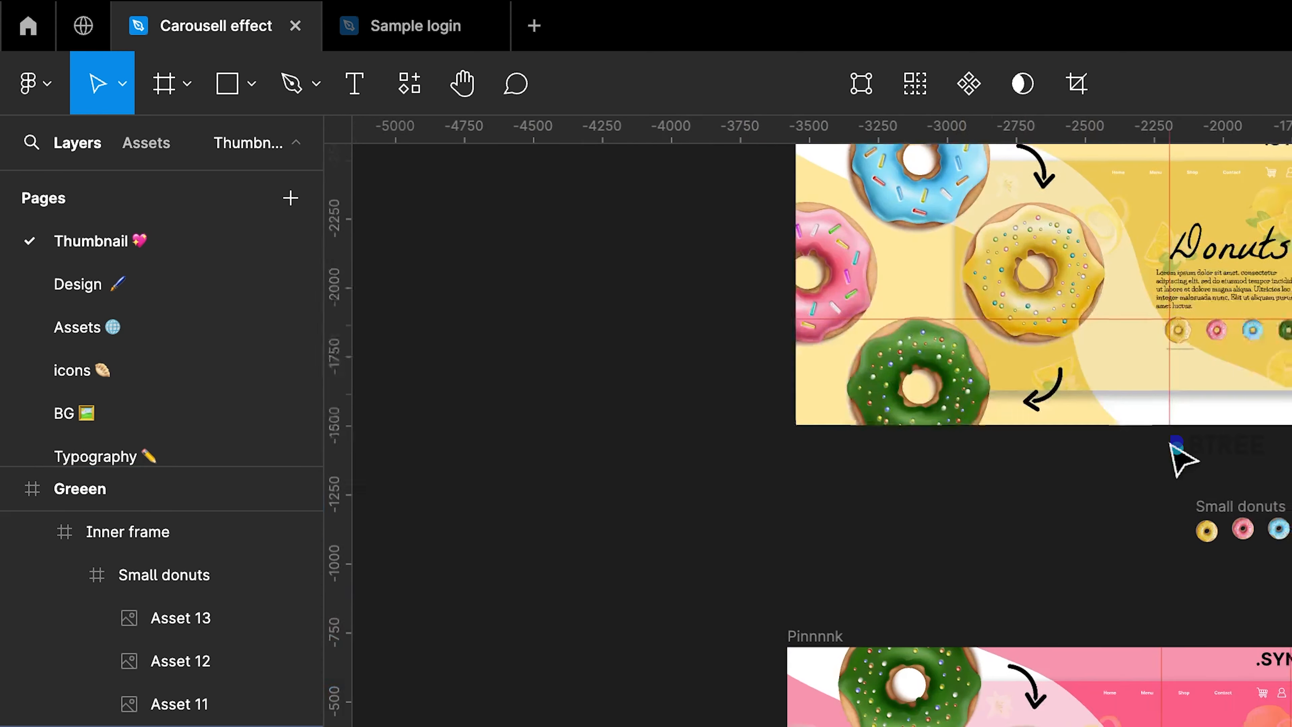
Step: Delete the spare Small donuts frame below the yellow frame and hide the rulers
{"action": "left_click", "coordinate": [1025, 519]}
{"action": "scroll", "coordinate": [1119, 544], "scroll_direction": "right", "scroll_amount": 3}
{"action": "scroll", "coordinate": [1119, 545], "scroll_direction": "up", "scroll_amount": 3}
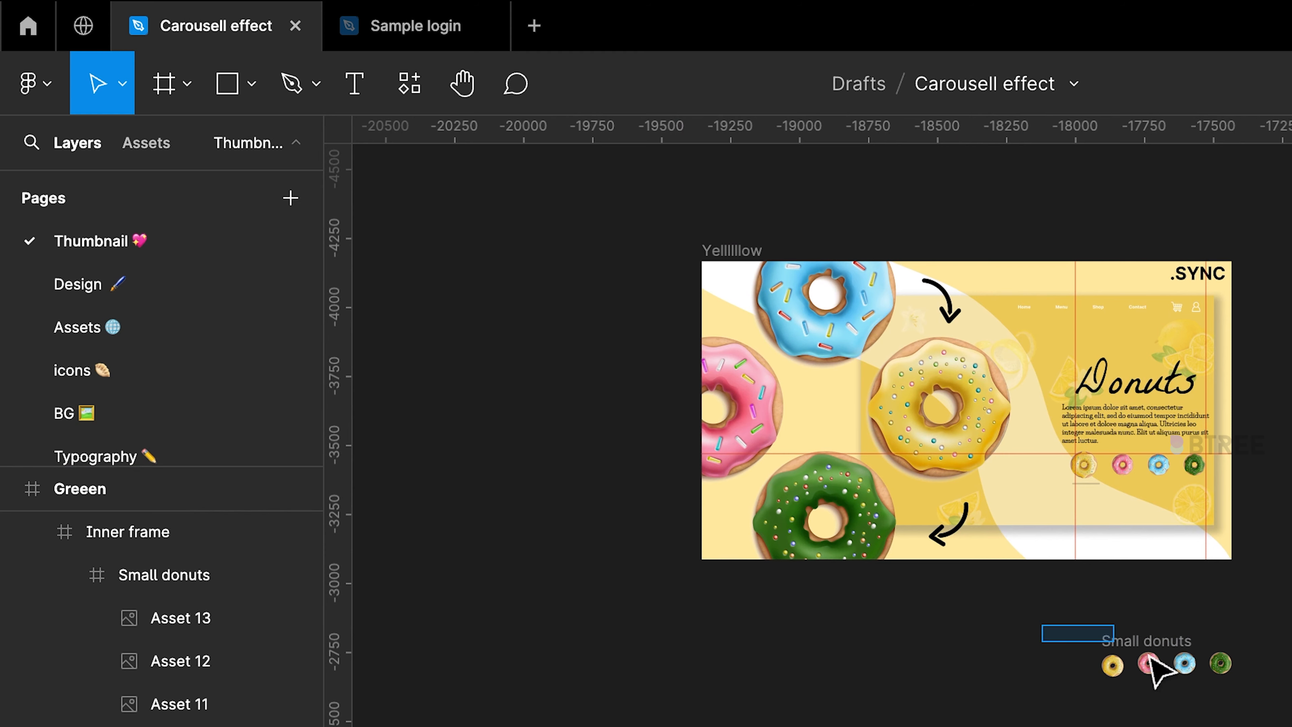
{"action": "left_click", "coordinate": [1149, 667]}
{"action": "left_click", "coordinate": [1275, 701]}
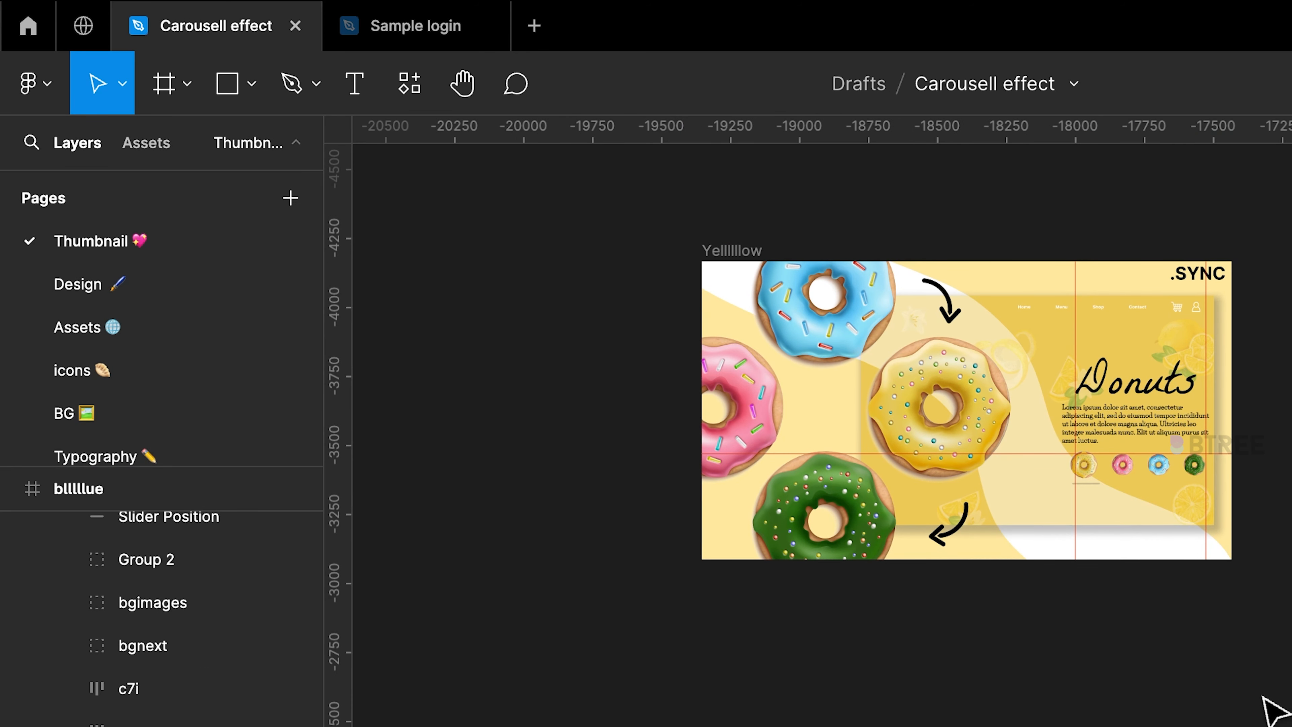
{"action": "key", "text": "shift+r"}
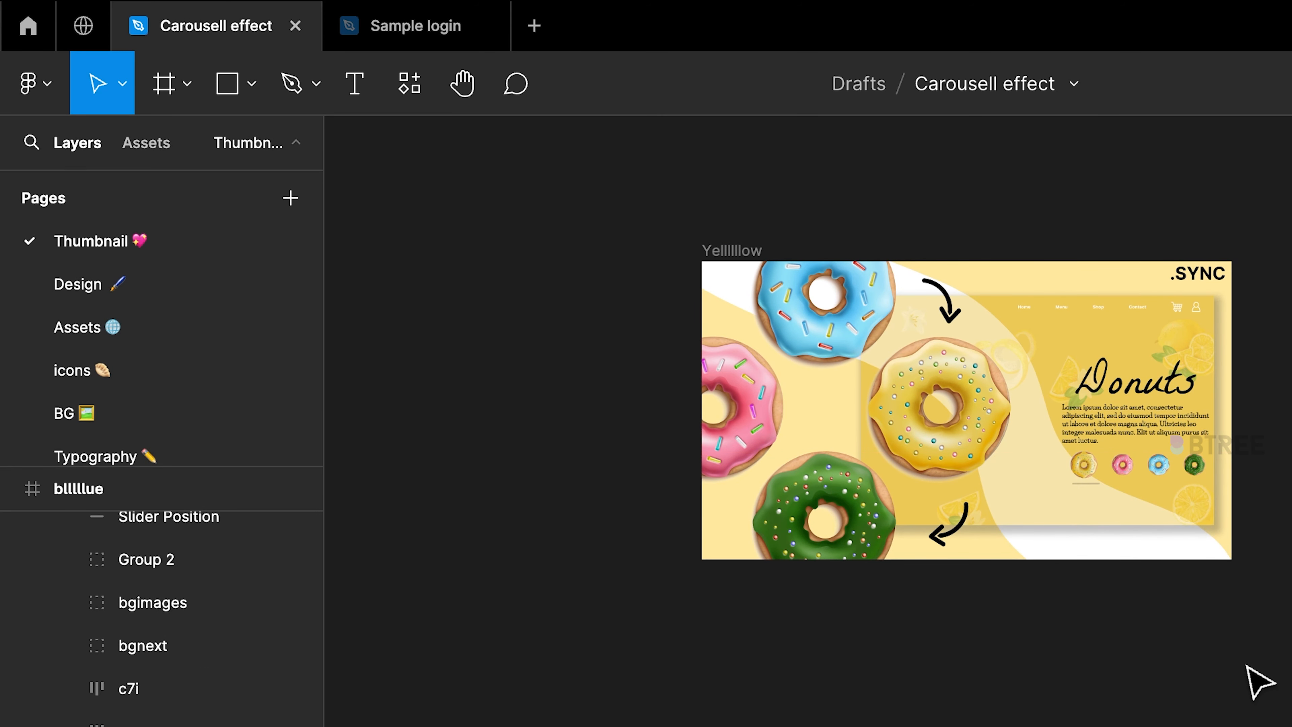
Step: Examine the prototype connections running from the yellow frame's small donuts to the blue, pink and green frames
{"action": "scroll", "coordinate": [931, 268], "scroll_direction": "up", "scroll_amount": 2}
{"action": "scroll", "coordinate": [932, 269], "scroll_direction": "left", "scroll_amount": 1}
{"action": "left_click", "coordinate": [746, 314]}
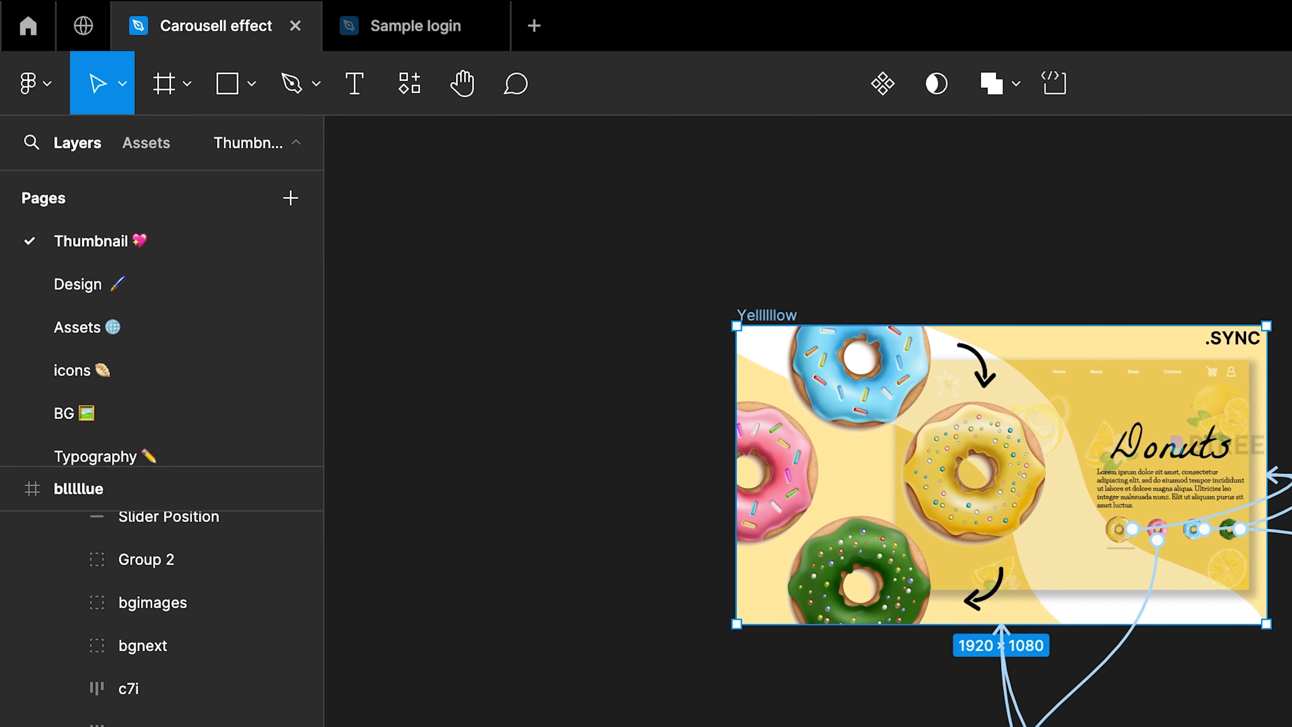
{"action": "scroll", "coordinate": [966, 474], "scroll_direction": "down", "scroll_amount": 2}
{"action": "scroll", "coordinate": [966, 474], "scroll_direction": "right", "scroll_amount": 3}
{"action": "scroll", "coordinate": [966, 474], "scroll_direction": "down", "scroll_amount": 2}
{"action": "scroll", "coordinate": [966, 473], "scroll_direction": "right", "scroll_amount": 4}
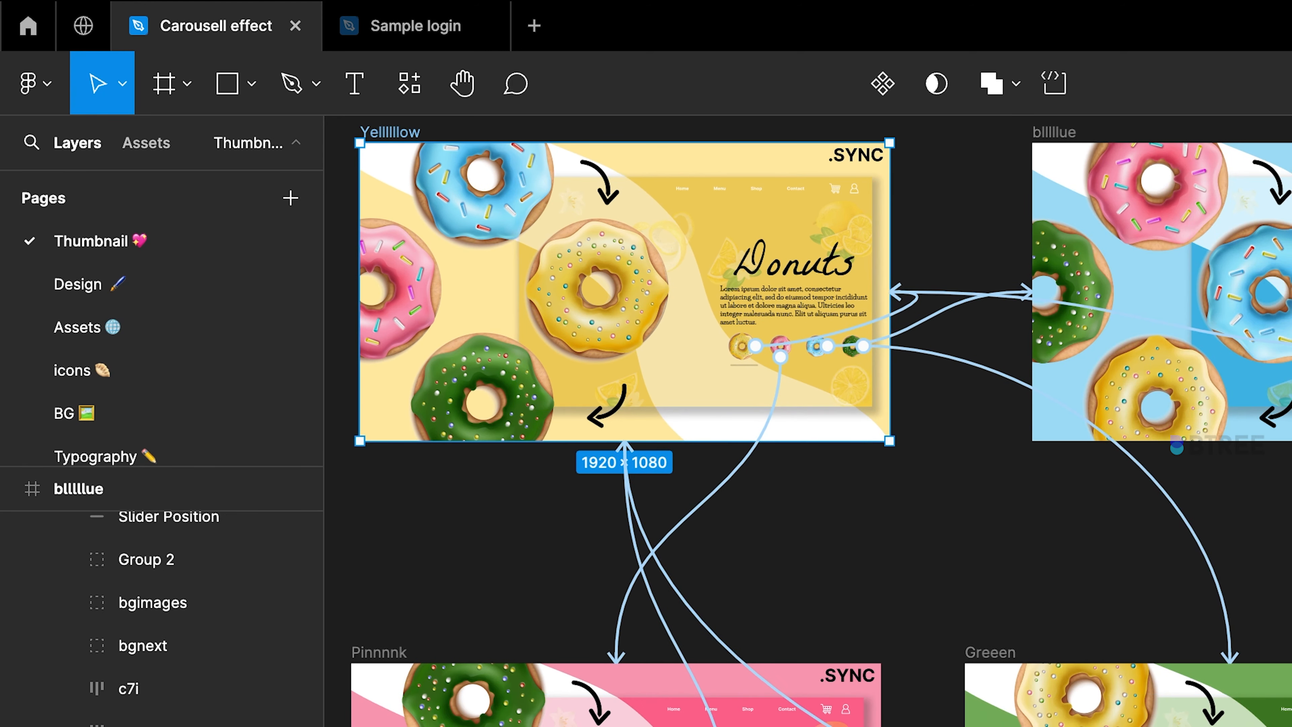
{"action": "scroll", "coordinate": [922, 519], "scroll_direction": "up", "scroll_amount": 3}
{"action": "scroll", "coordinate": [923, 520], "scroll_direction": "left", "scroll_amount": 4}
{"action": "left_click", "coordinate": [697, 723]}
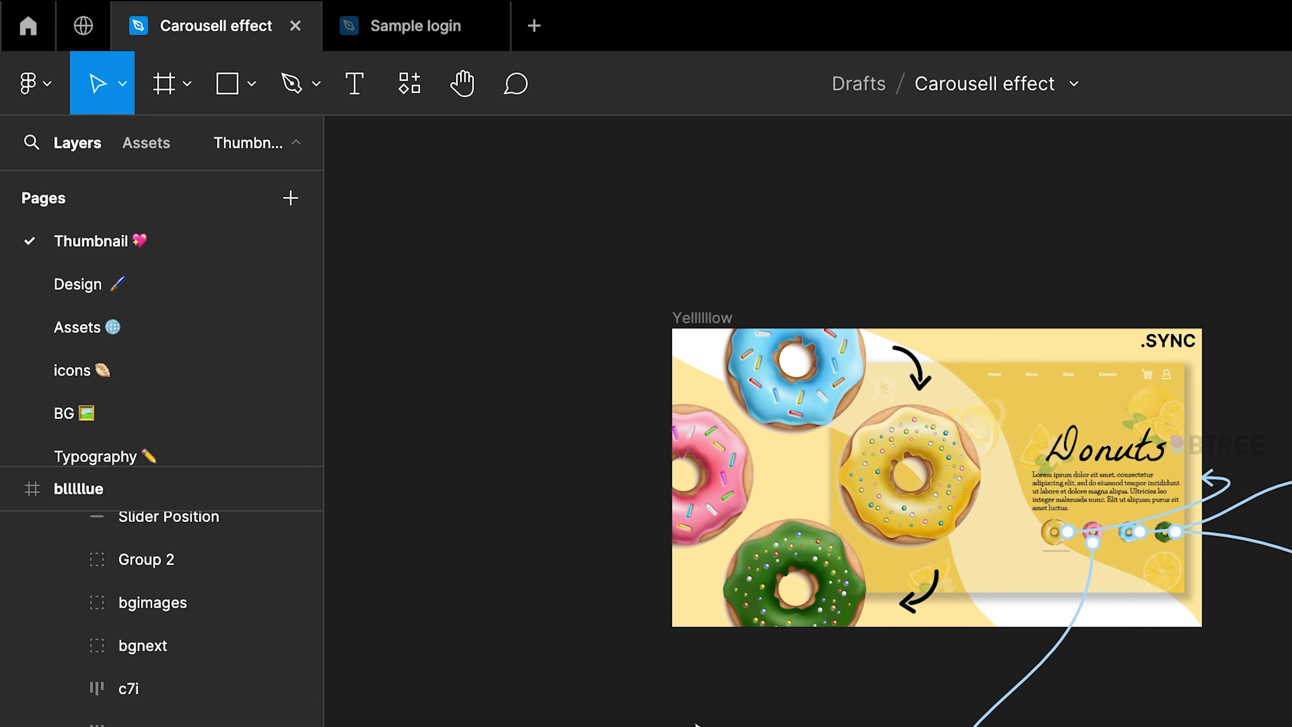
{"action": "scroll", "coordinate": [696, 723], "scroll_direction": "right", "scroll_amount": 2}
{"action": "scroll", "coordinate": [696, 723], "scroll_direction": "down", "scroll_amount": 1}
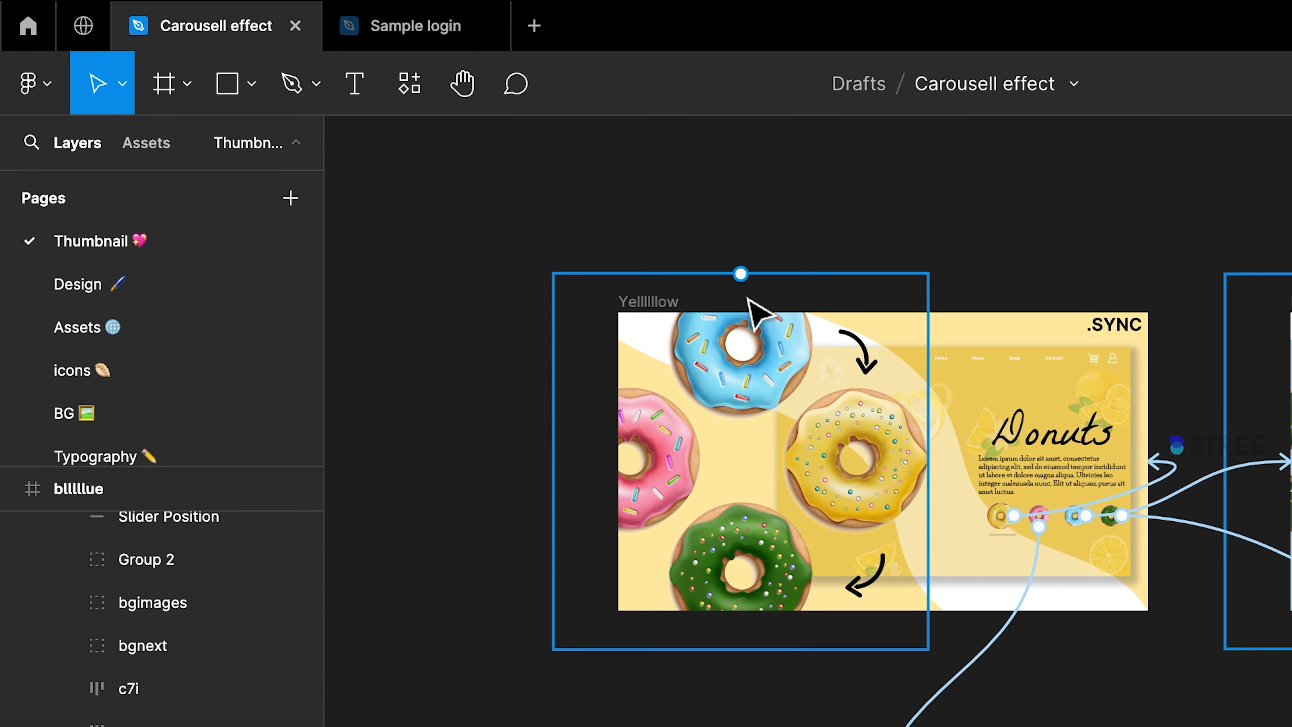
{"action": "left_click", "coordinate": [680, 311]}
{"action": "scroll", "coordinate": [680, 306], "scroll_direction": "right", "scroll_amount": 3}
{"action": "scroll", "coordinate": [679, 306], "scroll_direction": "down", "scroll_amount": 1}
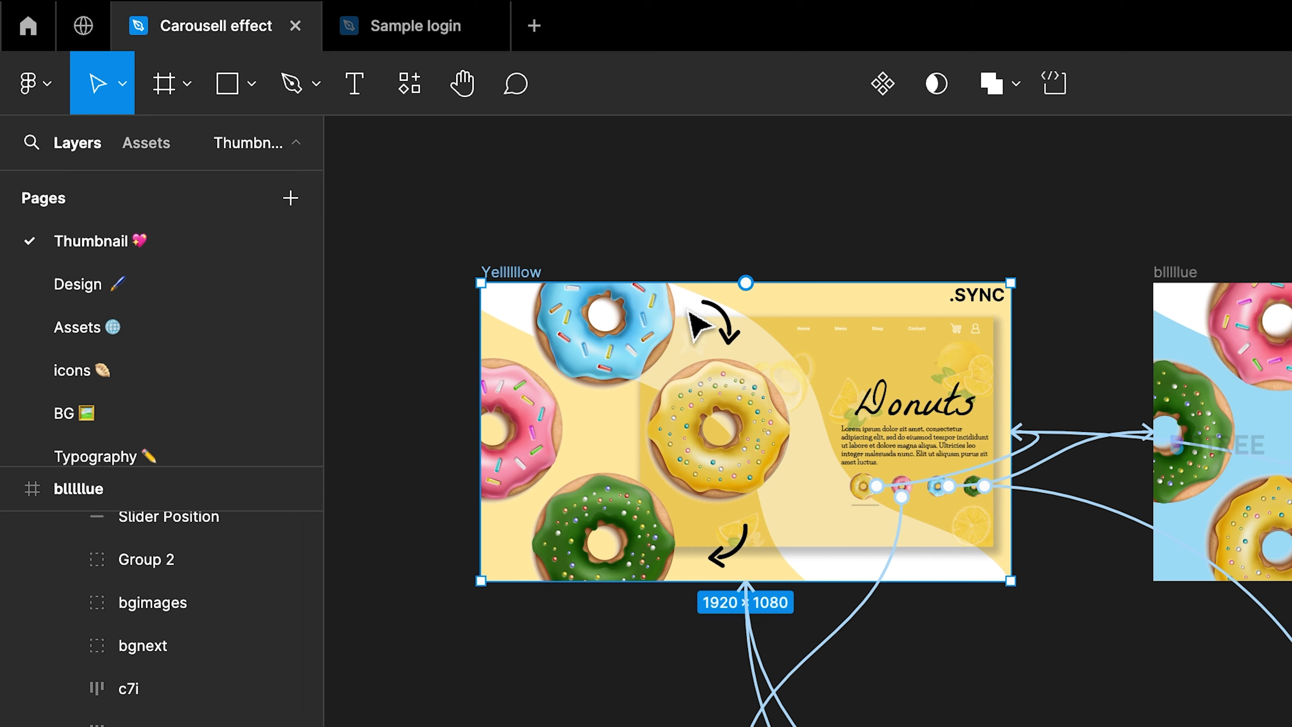
{"action": "scroll", "coordinate": [687, 318], "scroll_direction": "down", "scroll_amount": 3}
{"action": "scroll", "coordinate": [661, 336], "scroll_direction": "up", "scroll_amount": 3}
{"action": "scroll", "coordinate": [597, 337], "scroll_direction": "left", "scroll_amount": 4}
{"action": "scroll", "coordinate": [597, 337], "scroll_direction": "up", "scroll_amount": 2}
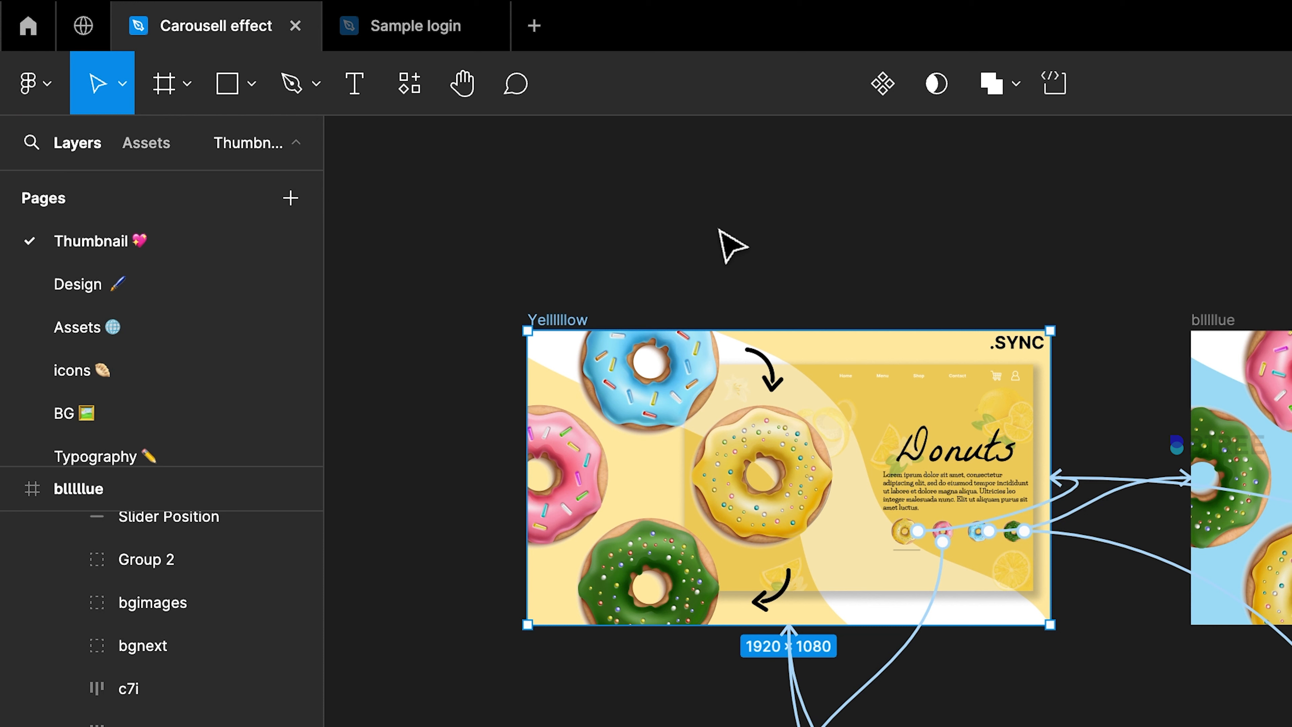
Step: Add a flow starting point named Donuts to the yellow frame and preview the prototype in an enlarged preview window
{"action": "left_click", "coordinate": [733, 247]}
{"action": "left_click", "coordinate": [565, 320]}
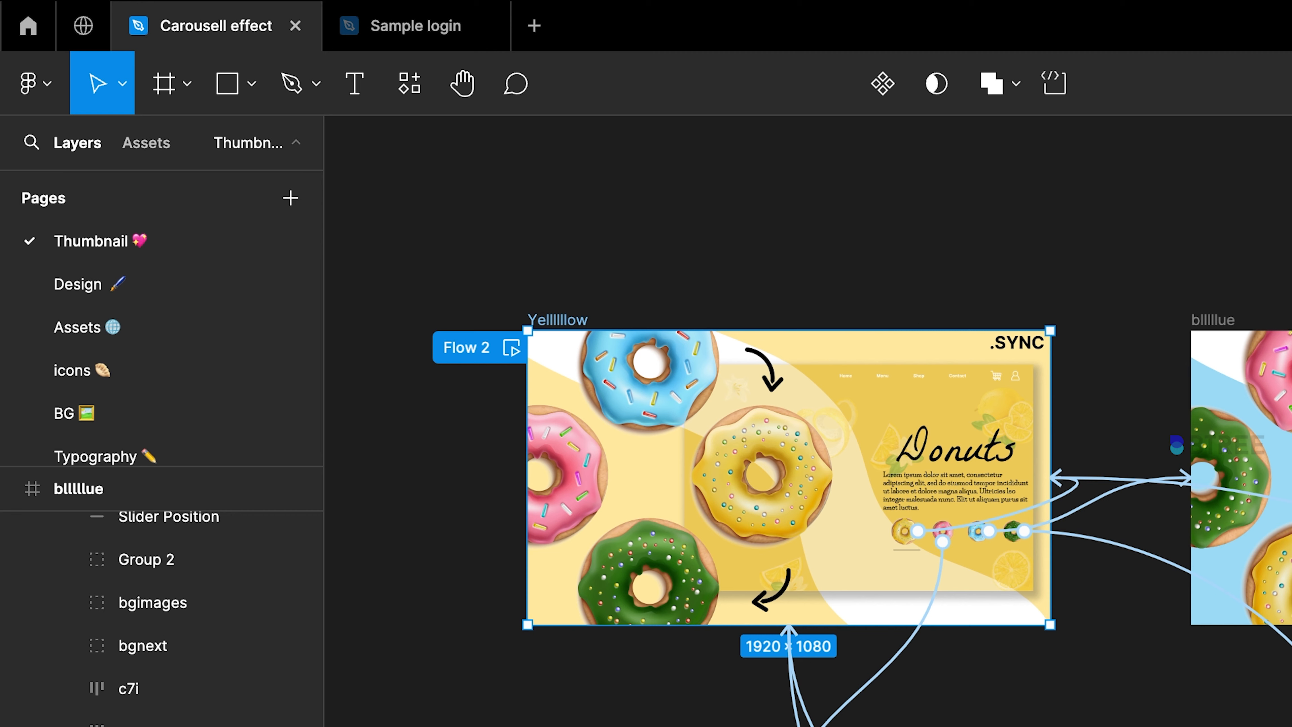
{"action": "left_click", "coordinate": [512, 347]}
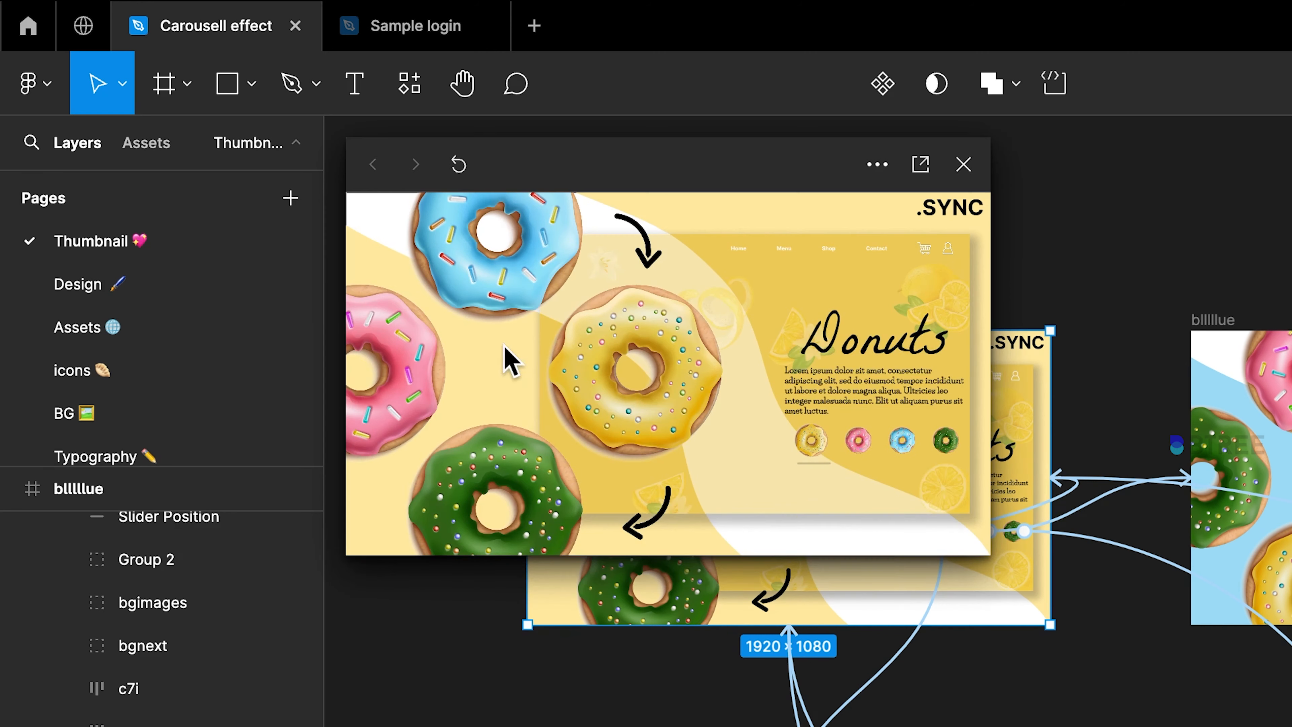
{"action": "left_click_drag", "start_coordinate": [990, 556], "coordinate": [1291, 726]}
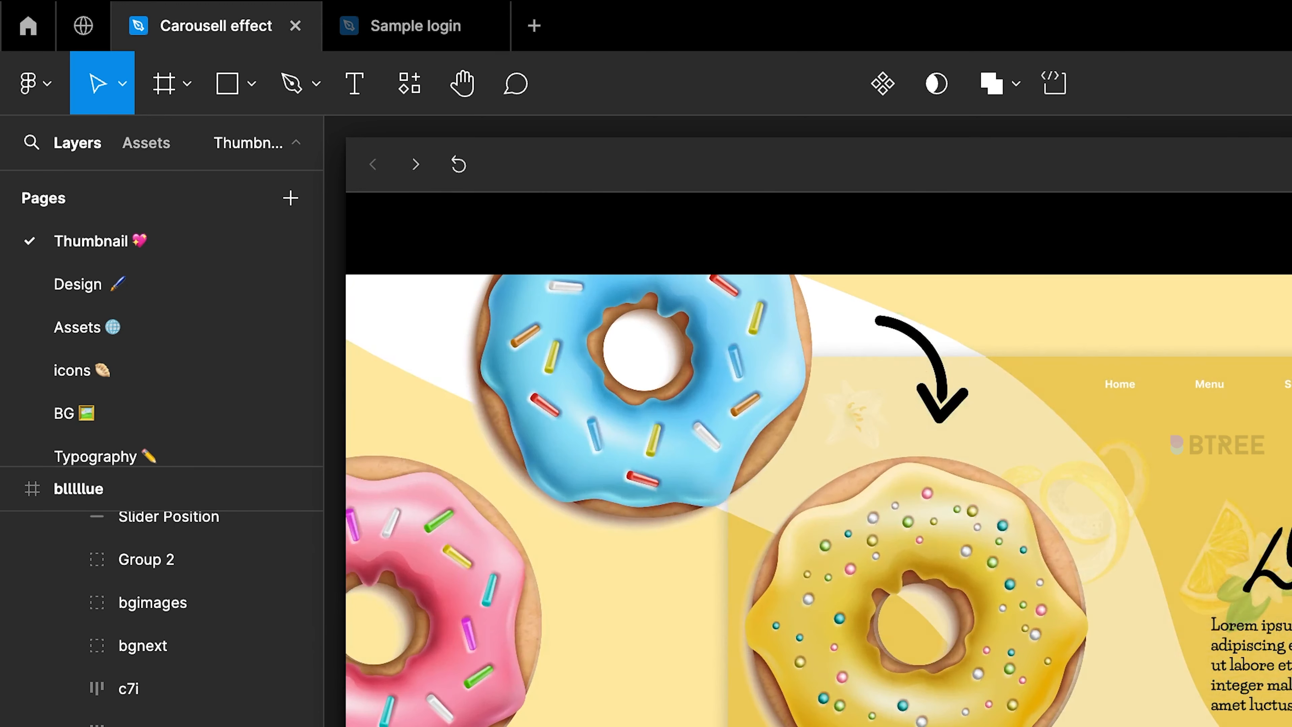
{"action": "key", "text": "shift+space"}
{"action": "left_click", "coordinate": [1041, 230]}
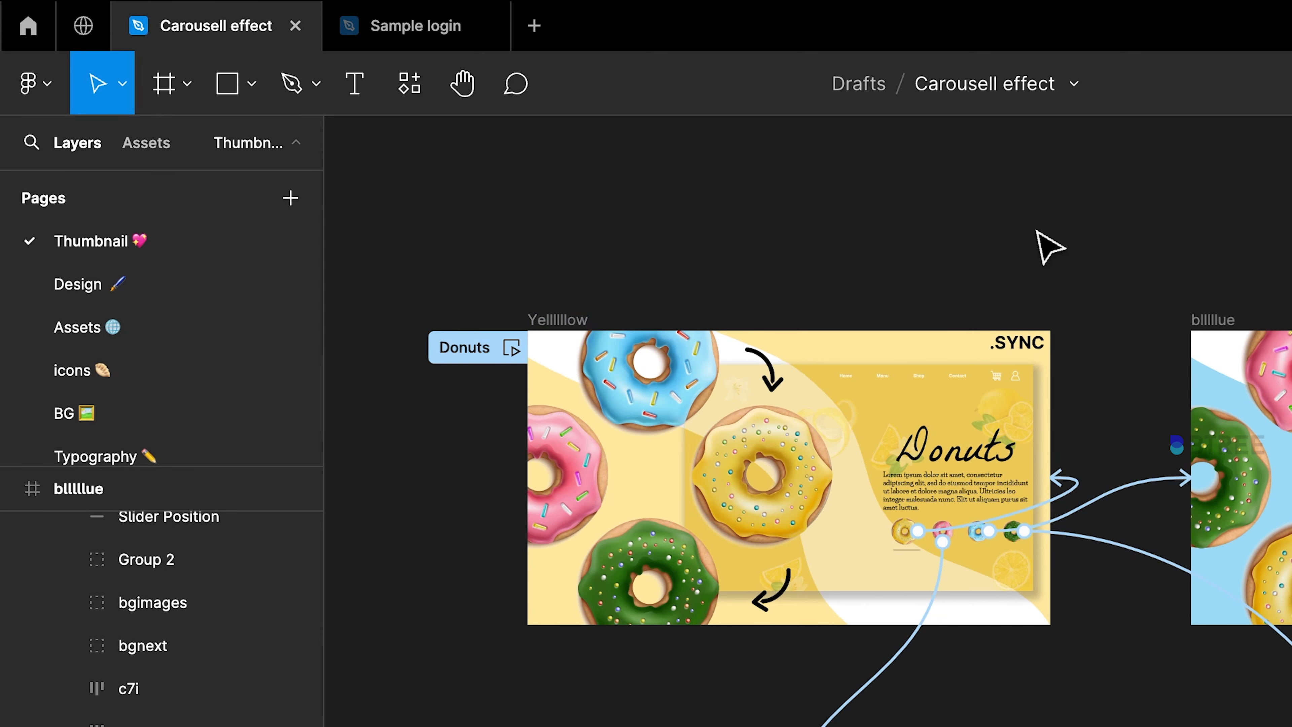
Step: Move the flow starting point from the yellow frame to the blue frame and preview the prototype from there
{"action": "left_click", "coordinate": [528, 329]}
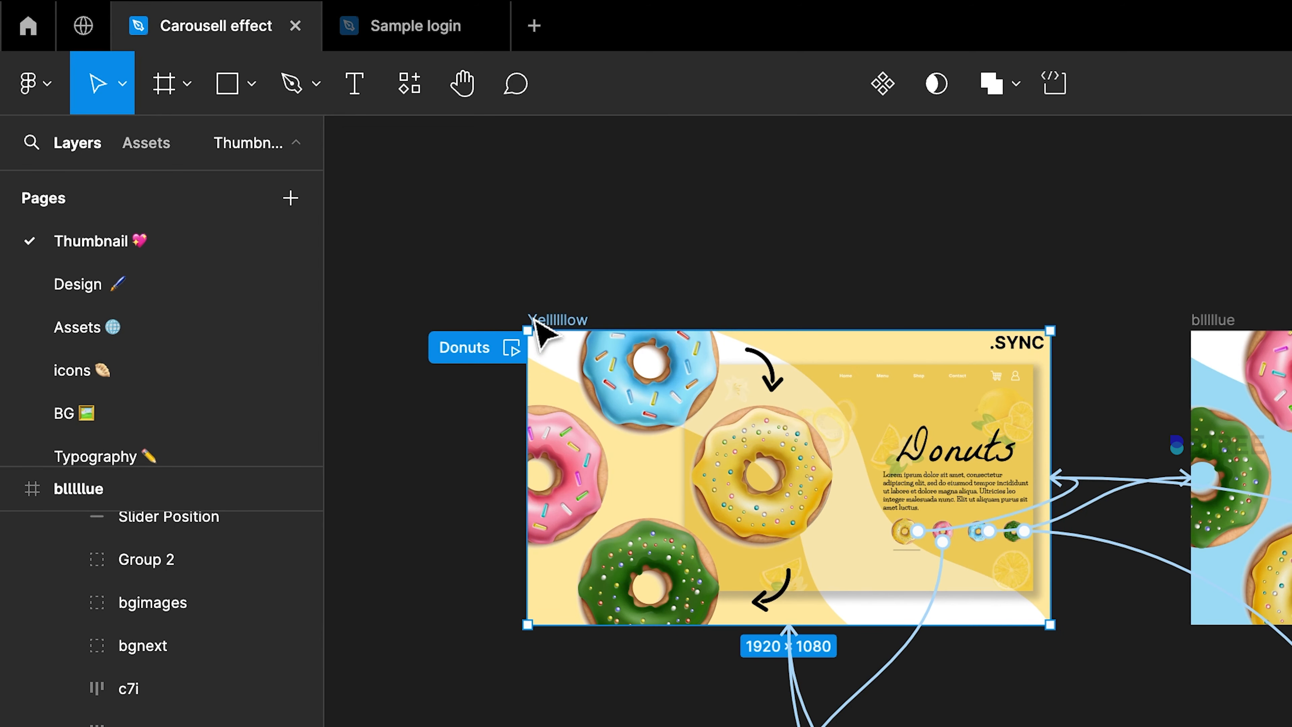
{"action": "left_click", "coordinate": [1231, 319]}
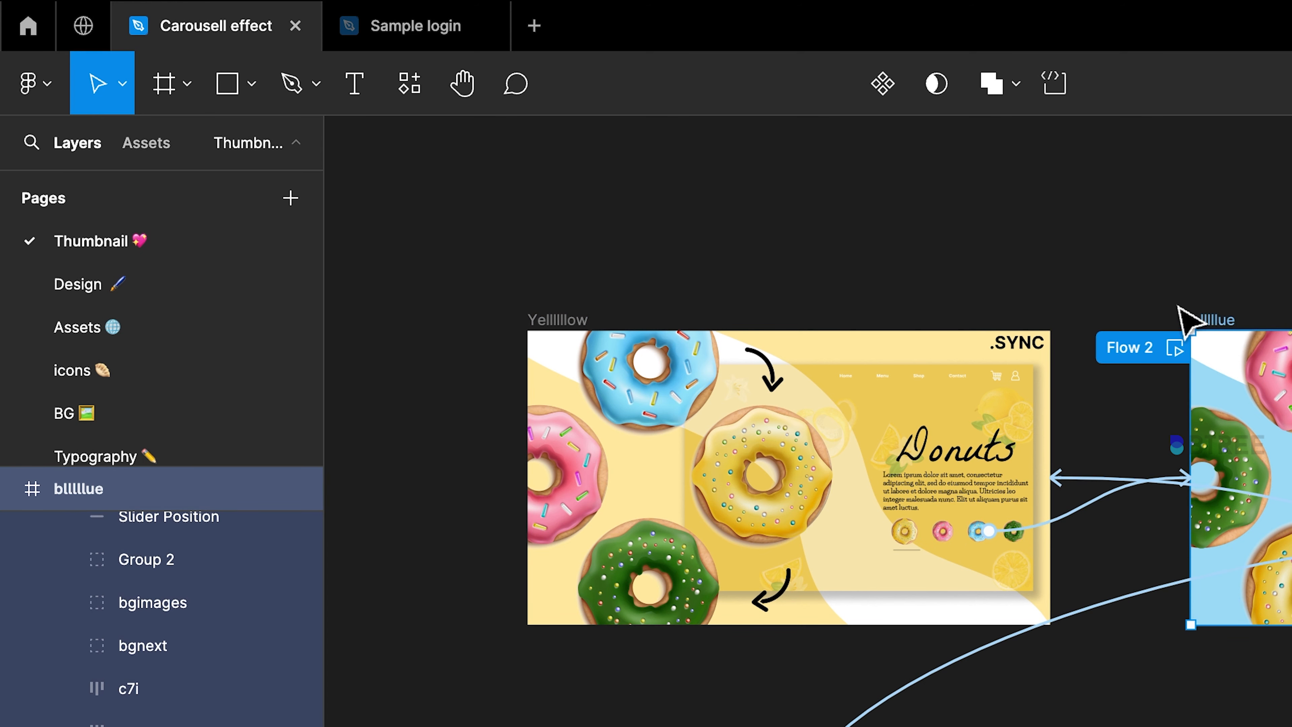
{"action": "scroll", "coordinate": [1173, 352], "scroll_direction": "up", "scroll_amount": 3}
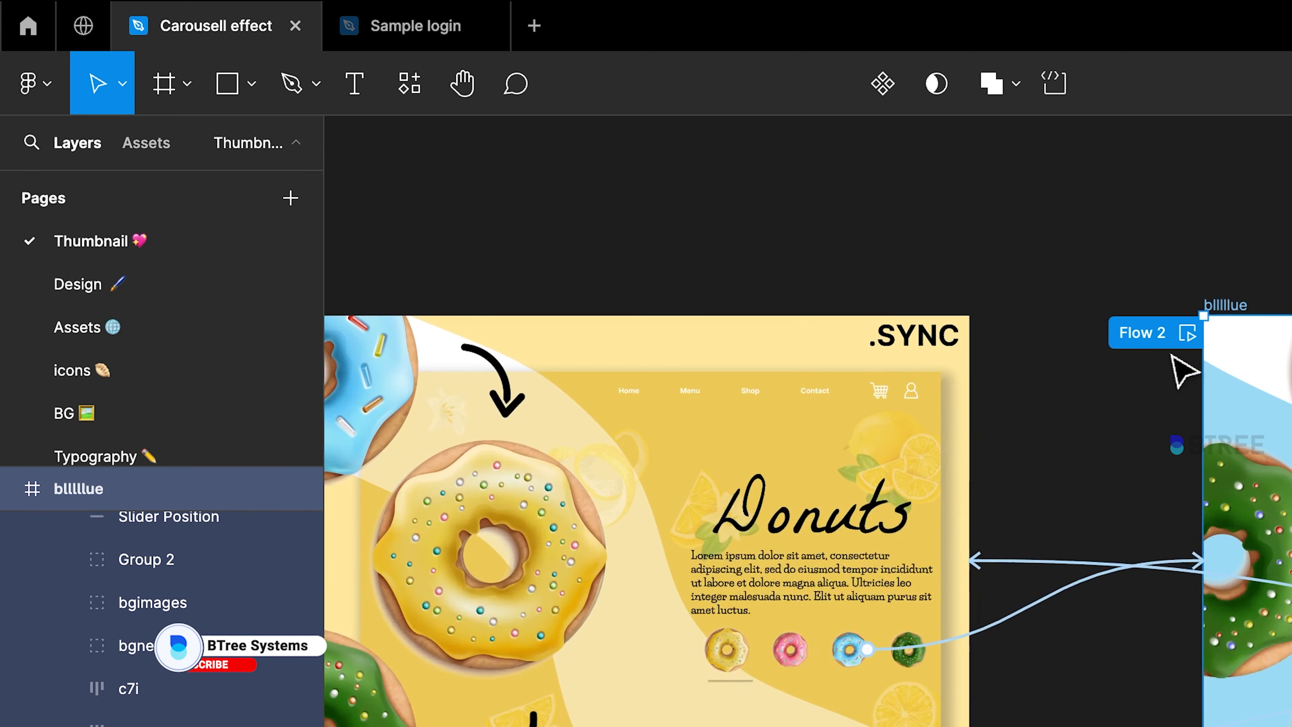
{"action": "left_click", "coordinate": [1187, 335]}
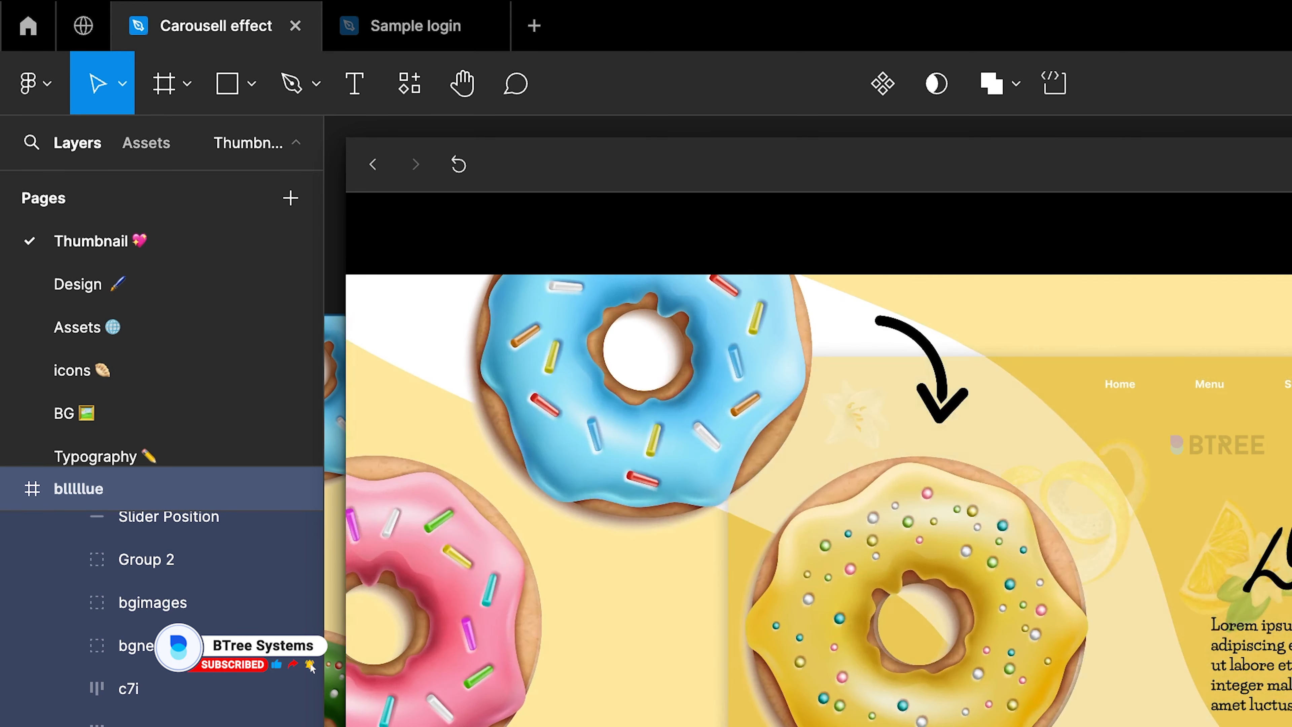
{"action": "key", "text": "Escape"}
{"action": "left_click", "coordinate": [1191, 216]}
Step: Remove the flow starting point from the blue frame
{"action": "scroll", "coordinate": [1185, 225], "scroll_direction": "down", "scroll_amount": 5}
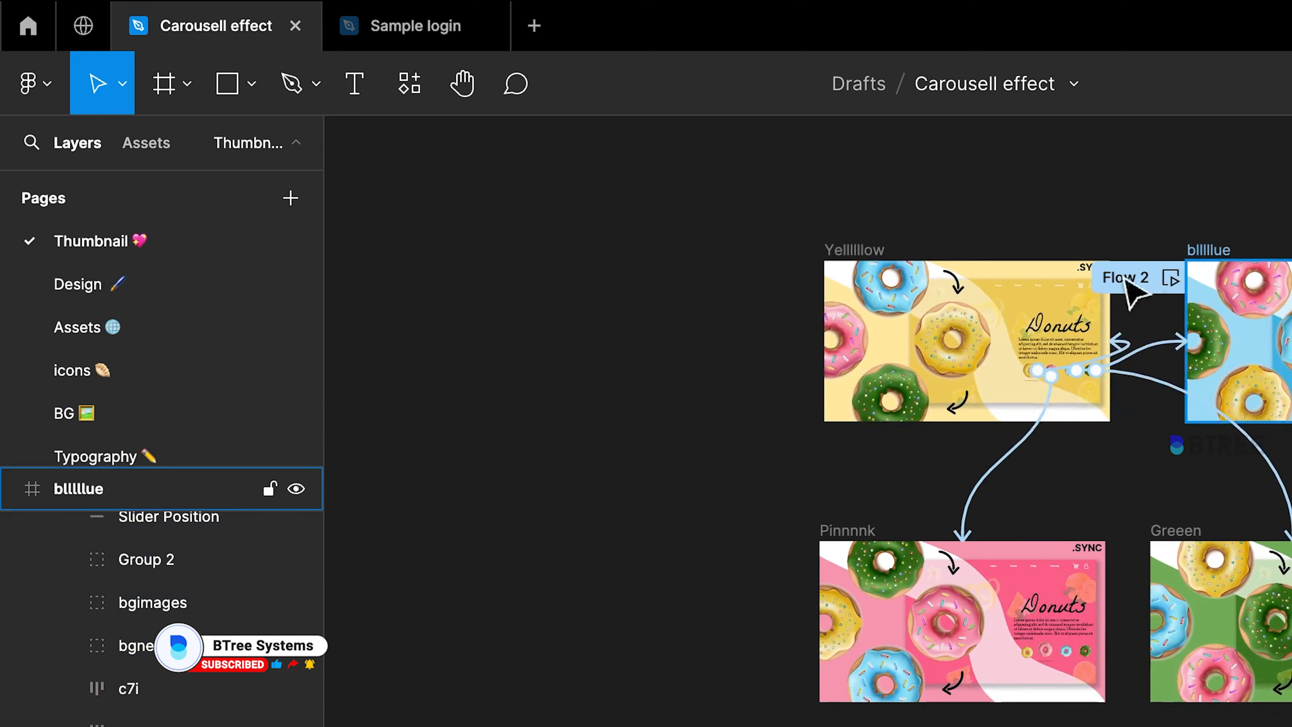
{"action": "scroll", "coordinate": [1148, 283], "scroll_direction": "up", "scroll_amount": 5}
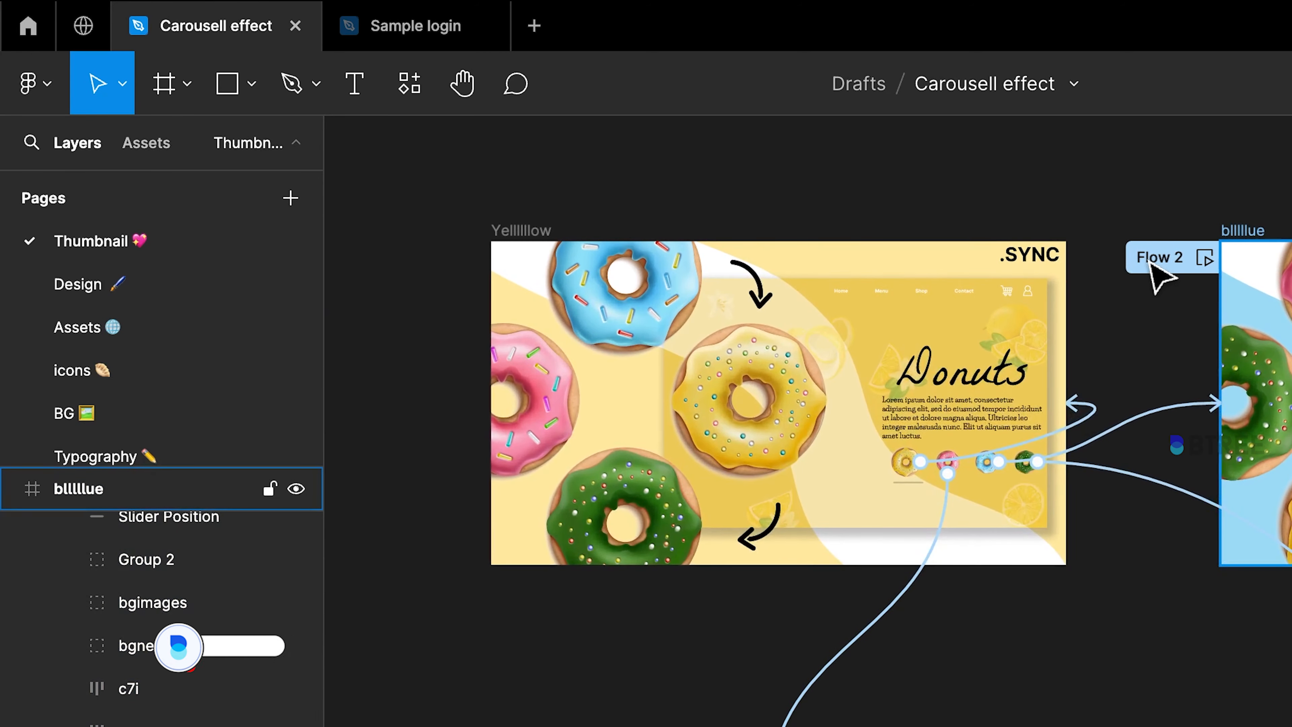
{"action": "left_click", "coordinate": [1224, 230]}
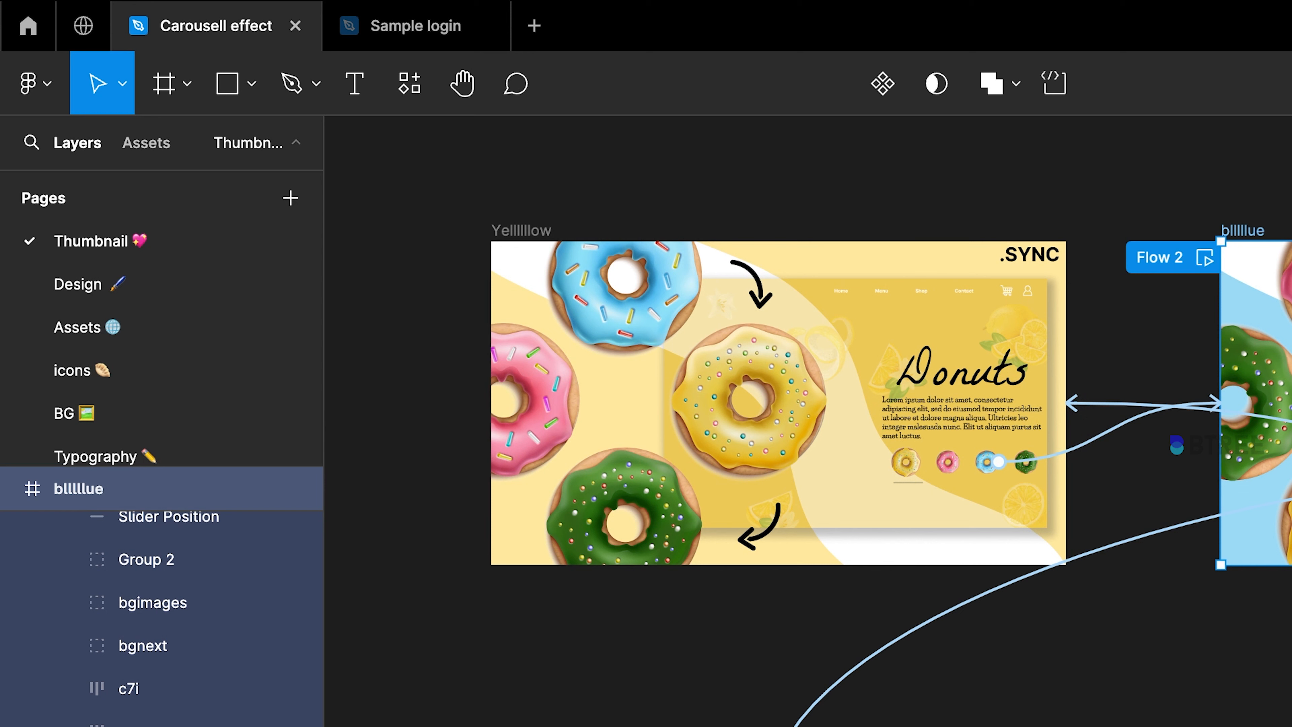
{"action": "left_click", "coordinate": [1231, 194]}
{"action": "scroll", "coordinate": [1051, 248], "scroll_direction": "down", "scroll_amount": 3}
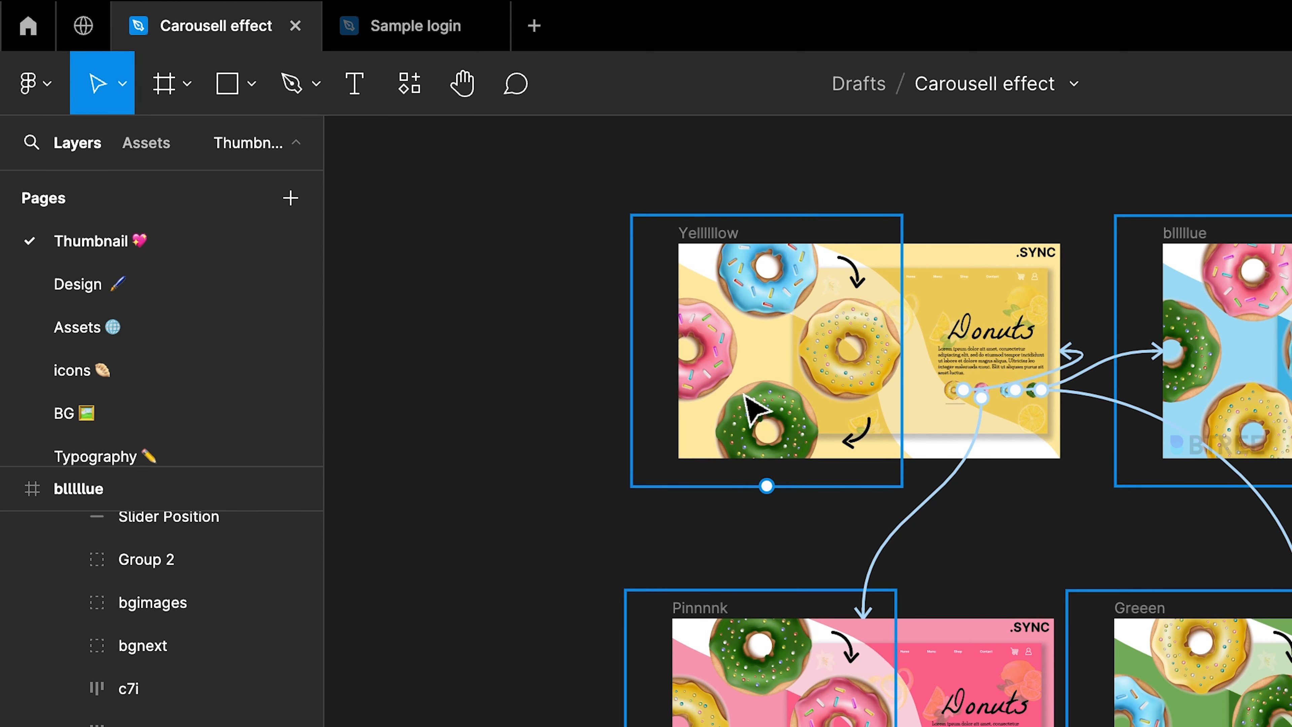
{"action": "left_click", "coordinate": [796, 357]}
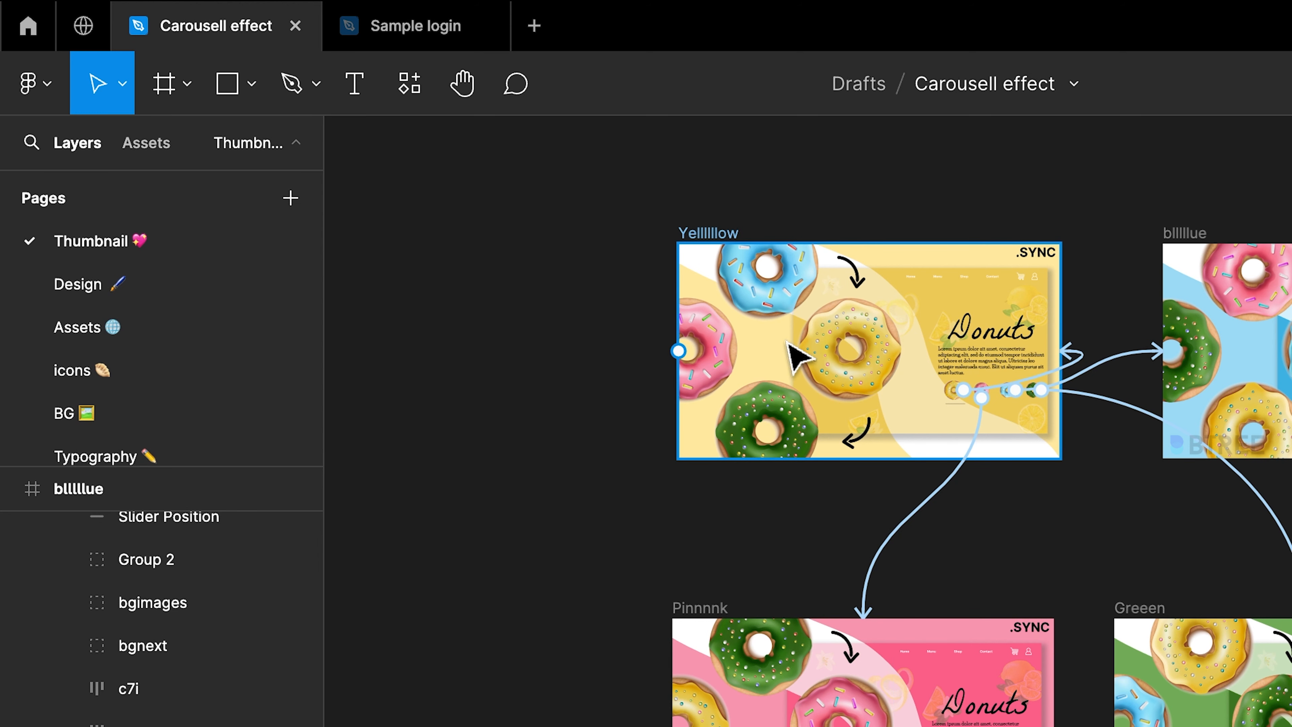
{"action": "left_click", "coordinate": [1241, 371]}
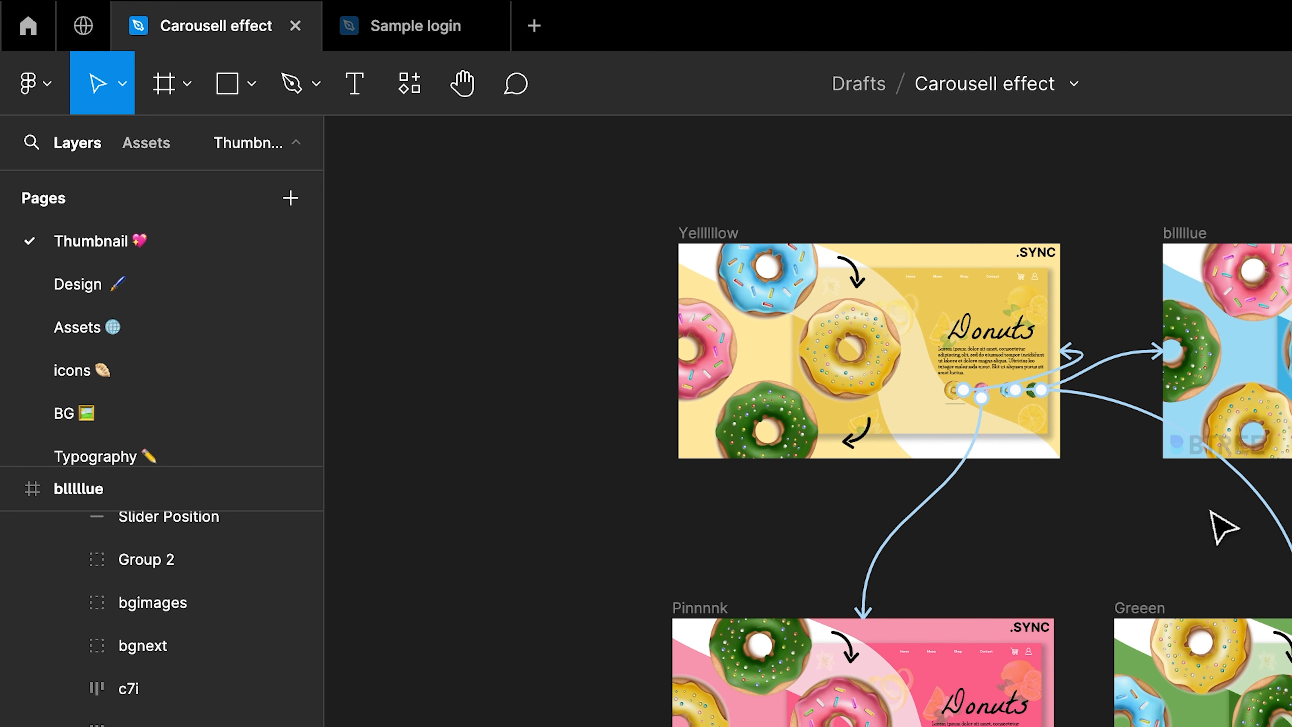
{"action": "scroll", "coordinate": [941, 517], "scroll_direction": "right", "scroll_amount": 3}
{"action": "scroll", "coordinate": [941, 517], "scroll_direction": "up", "scroll_amount": 2}
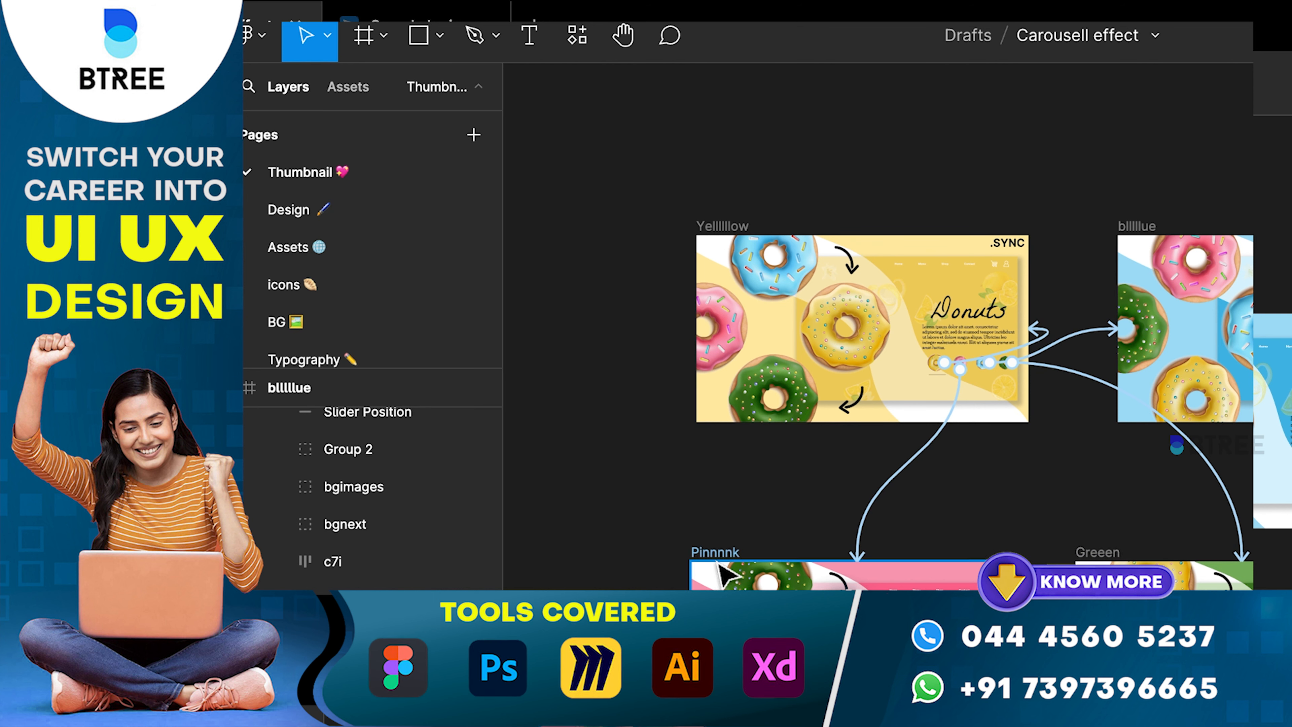
Step: Set the yellow frame as the flow starting point, preview the prototype from it, and close the preview
{"action": "left_click", "coordinate": [738, 396]}
{"action": "left_click", "coordinate": [718, 232]}
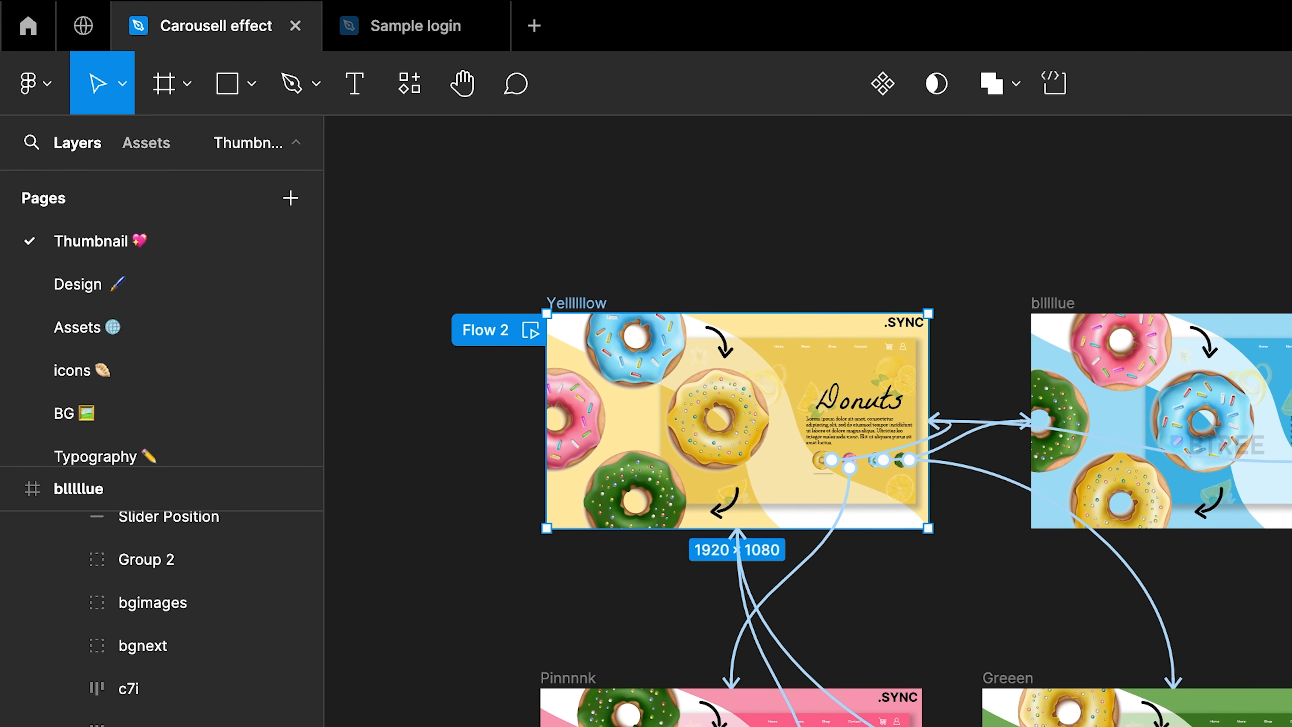
{"action": "left_click", "coordinate": [530, 331]}
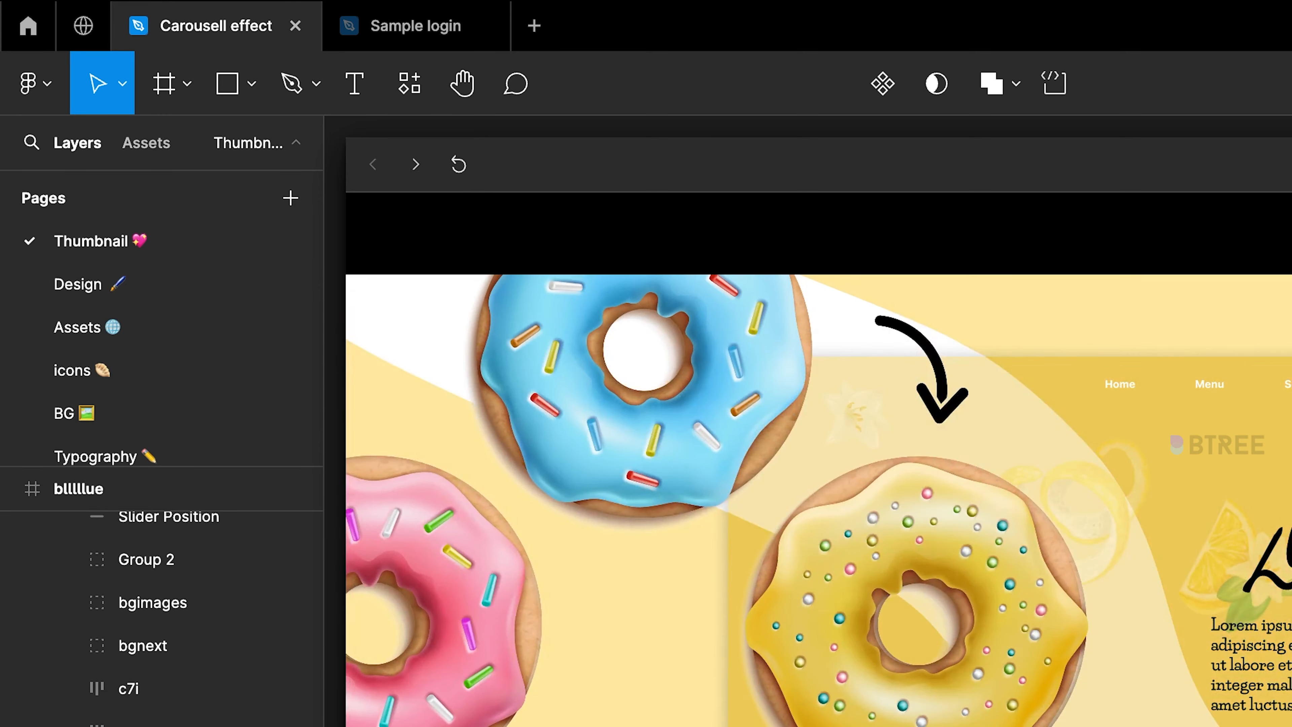
{"action": "key", "text": "Escape"}
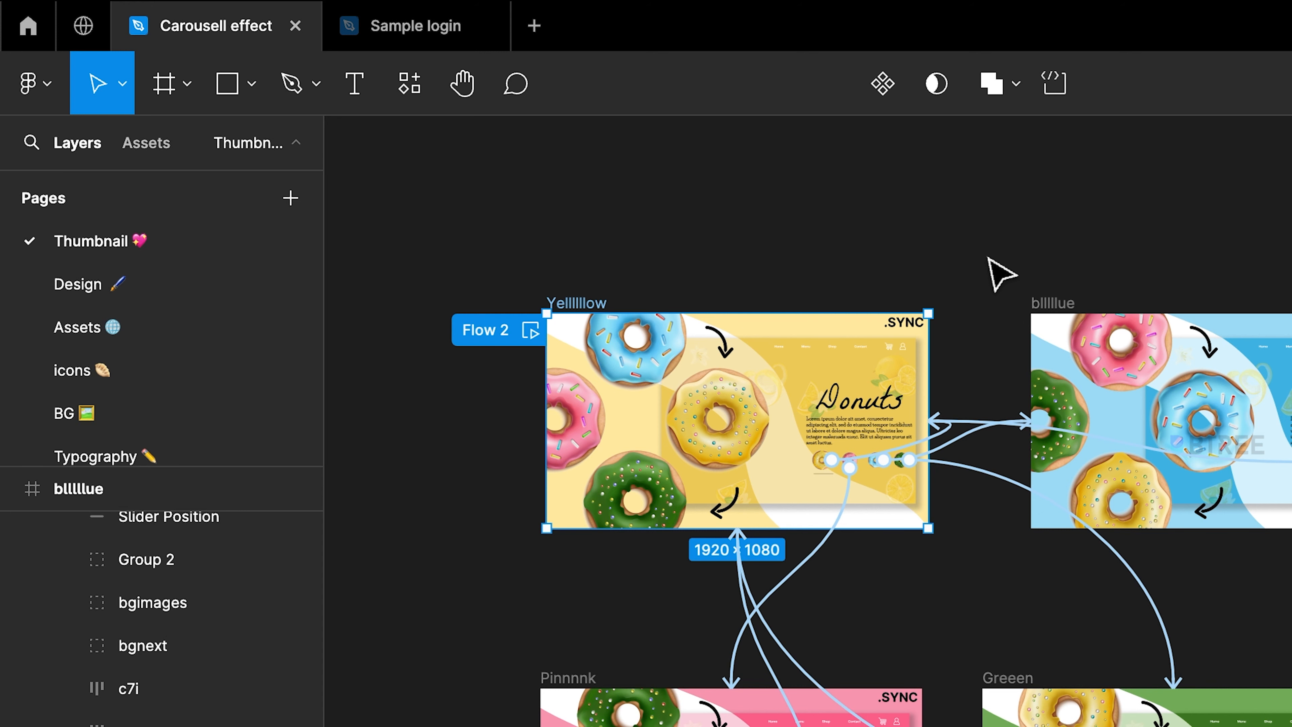
{"action": "left_click", "coordinate": [998, 262]}
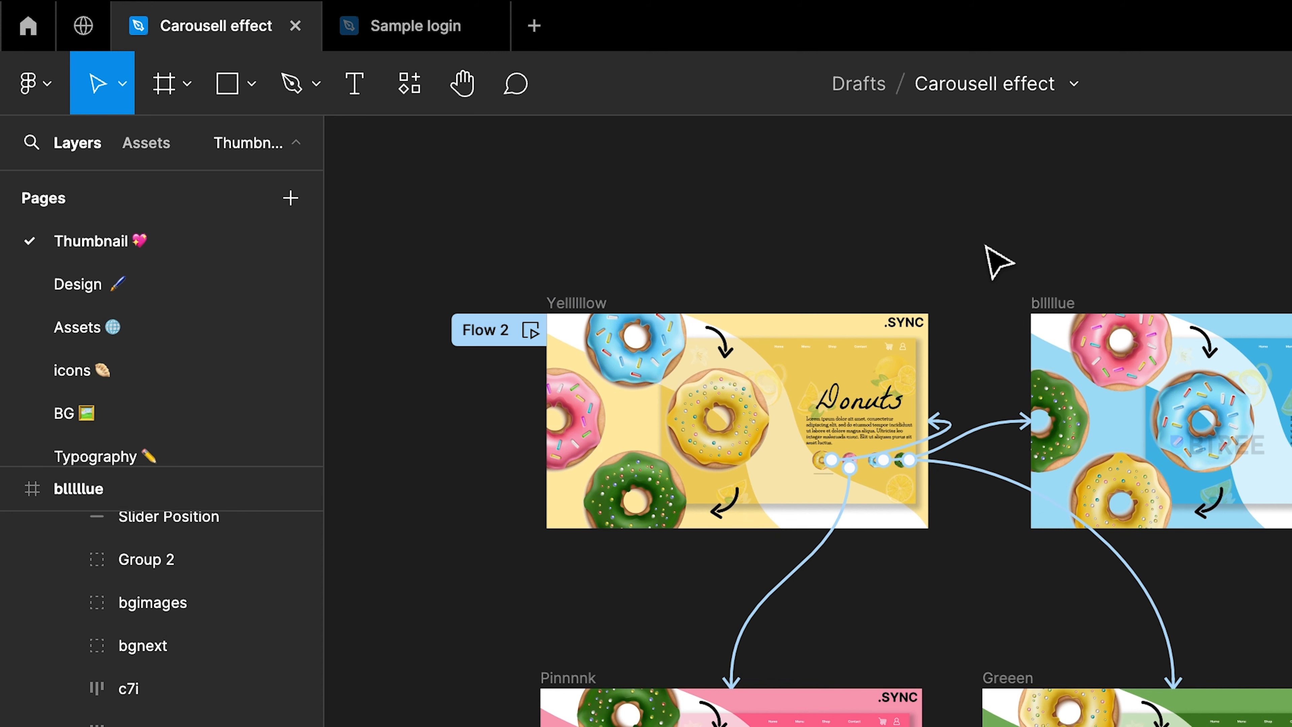